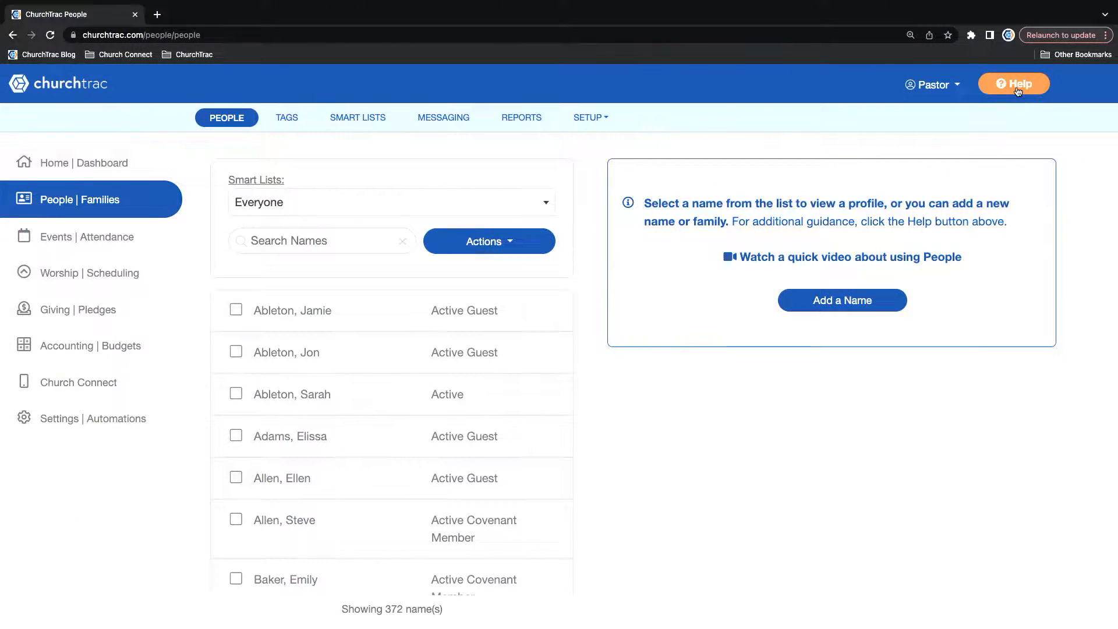
# Open the help information for the People screen and go to the form for asking support a question.
pyautogui.scroll(5, 1018, 91)
pyautogui.hscroll(1, 1052, 119)
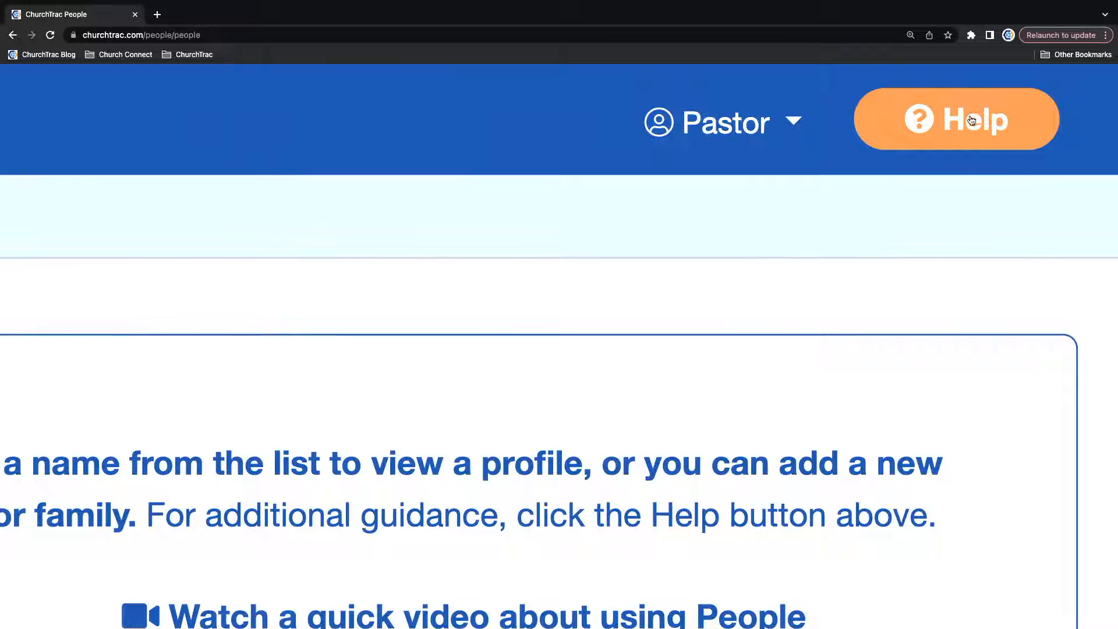
pyautogui.scroll(-5, 971, 120)
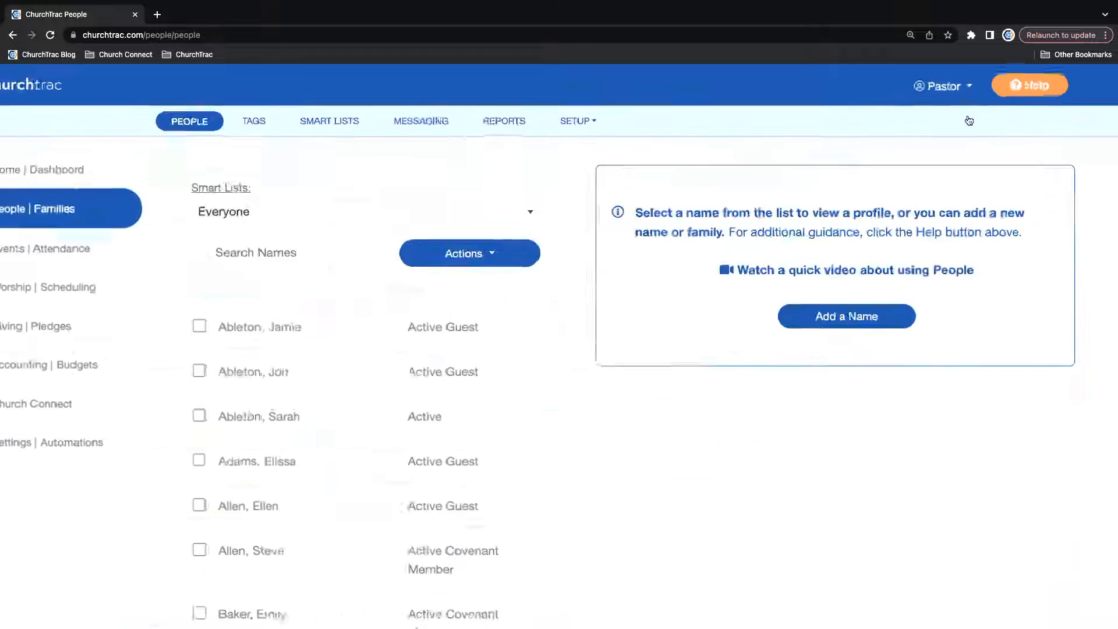
pyautogui.click(1018, 86)
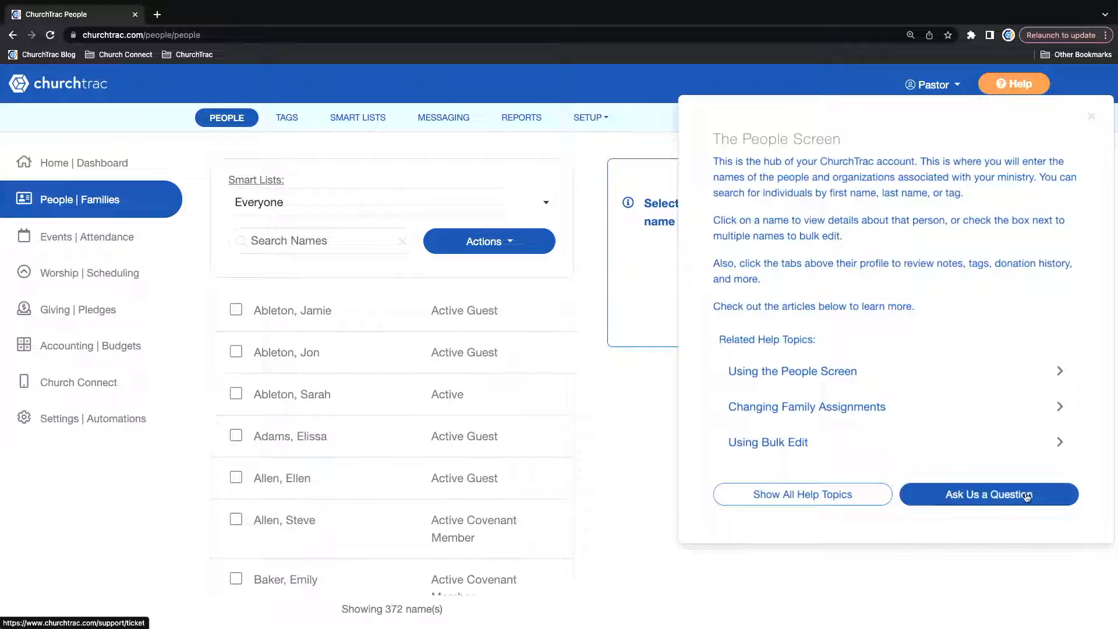
pyautogui.click(970, 496)
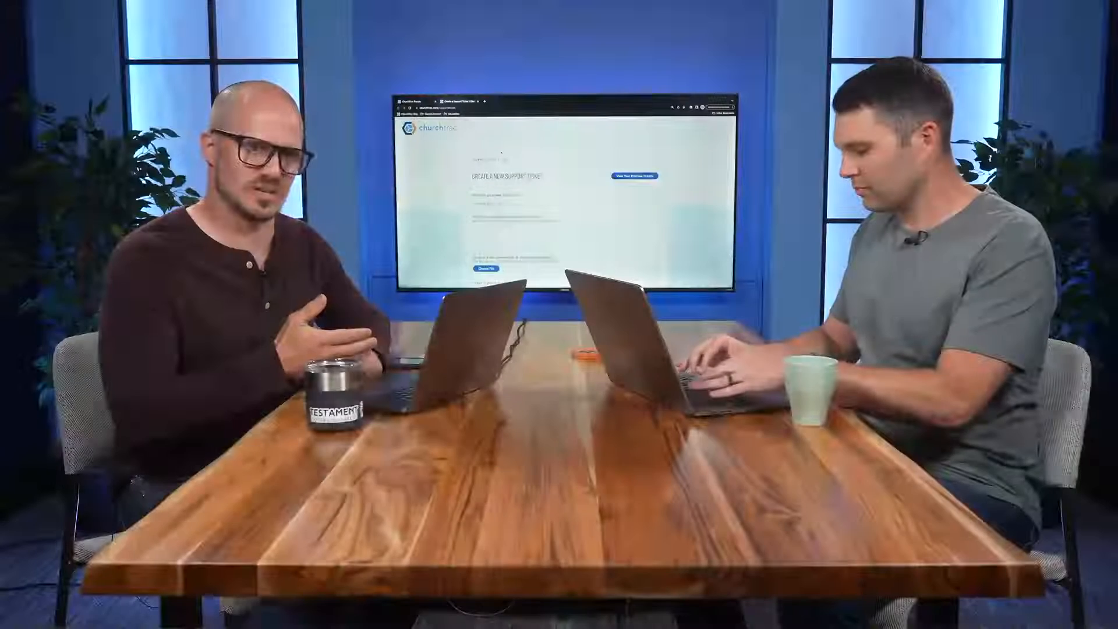
# Return to the main ChurchTrac page and look through the Giving section's Reports, Pledges, Categories and Online Giving screens.
pyautogui.click(421, 102)
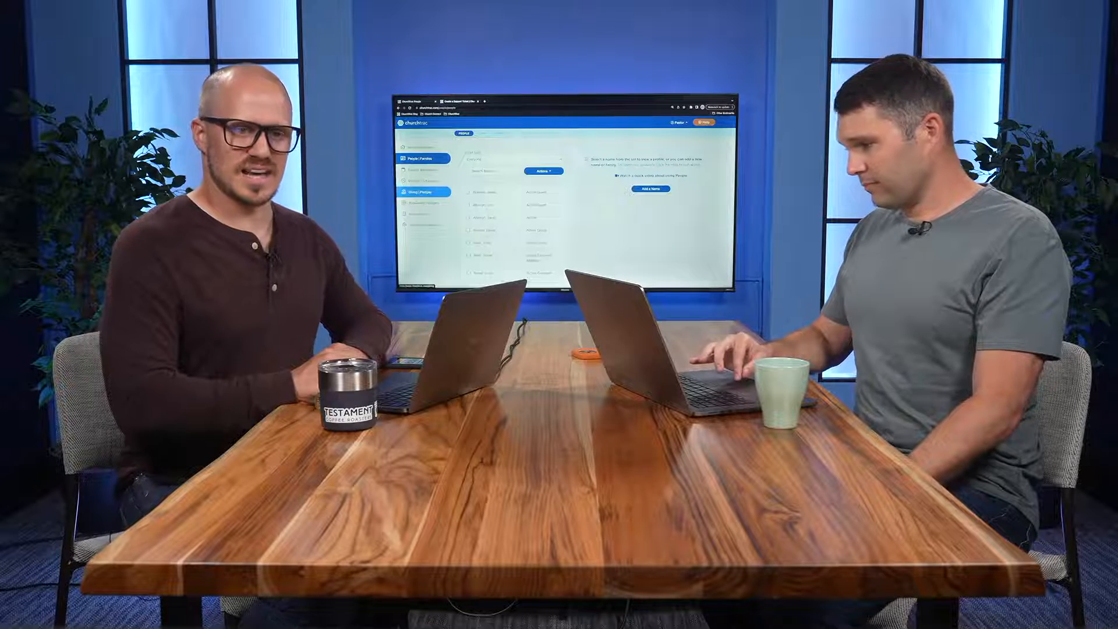
pyautogui.click(423, 191)
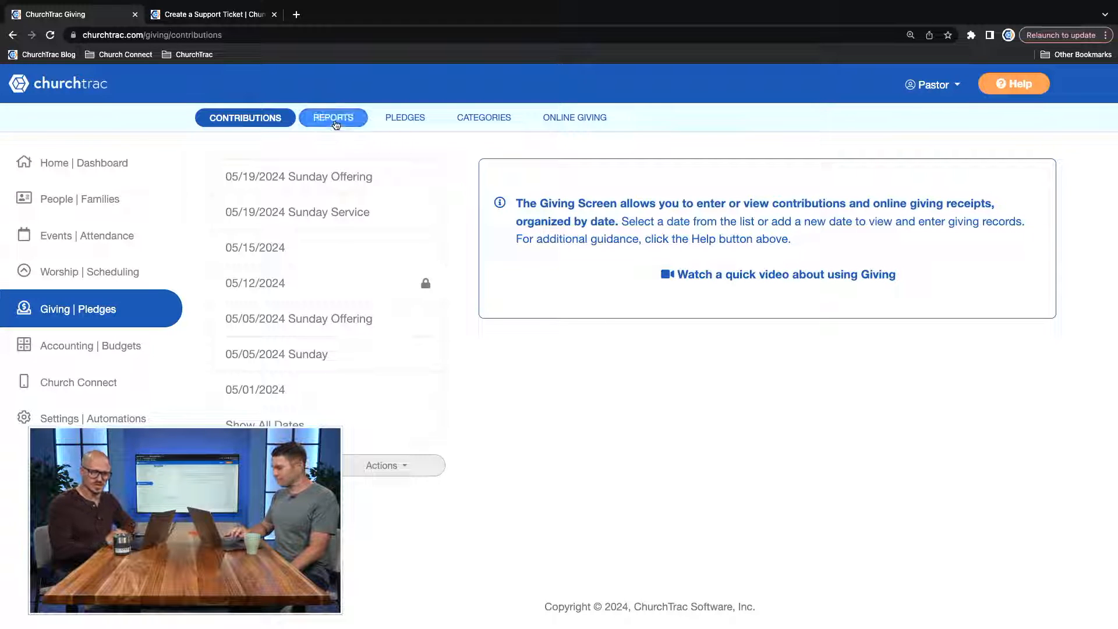
pyautogui.click(334, 121)
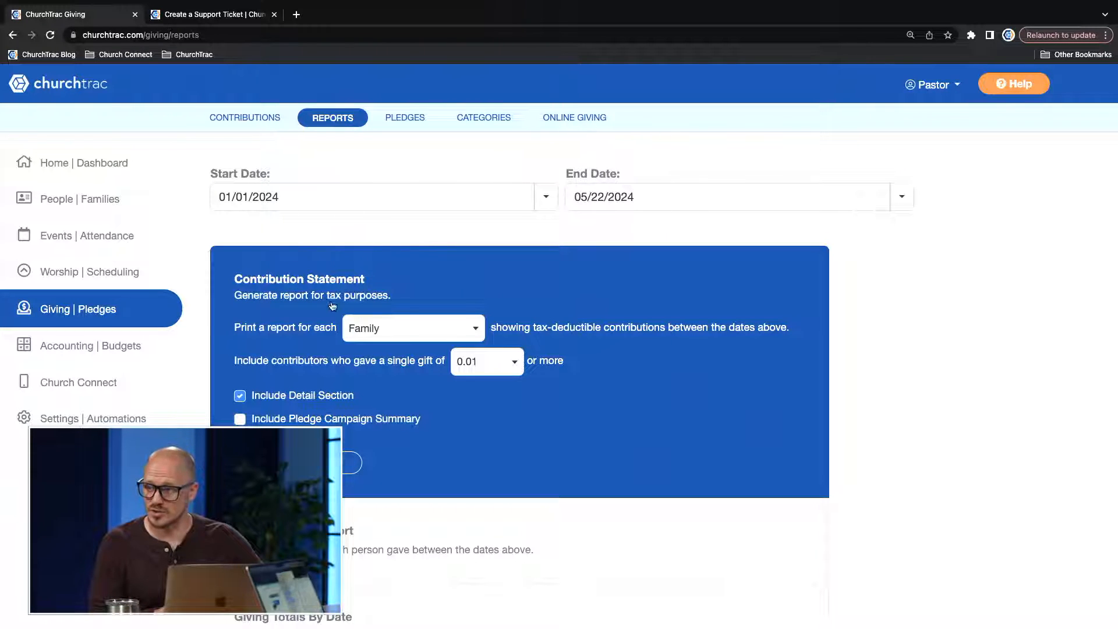
pyautogui.scroll(-5, 306, 282)
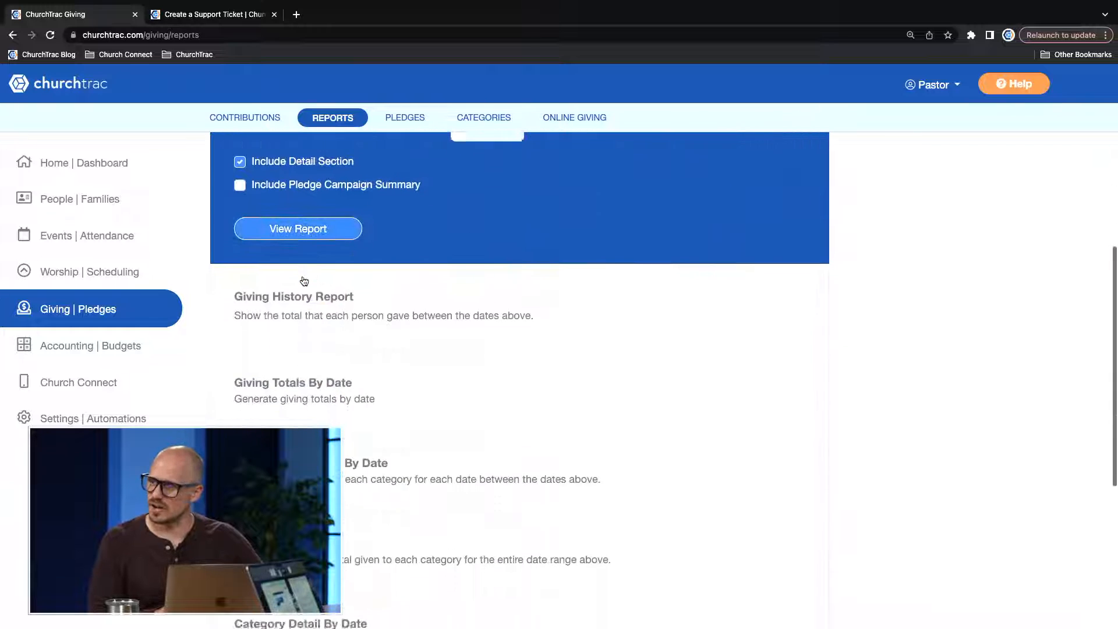
pyautogui.scroll(5, 304, 282)
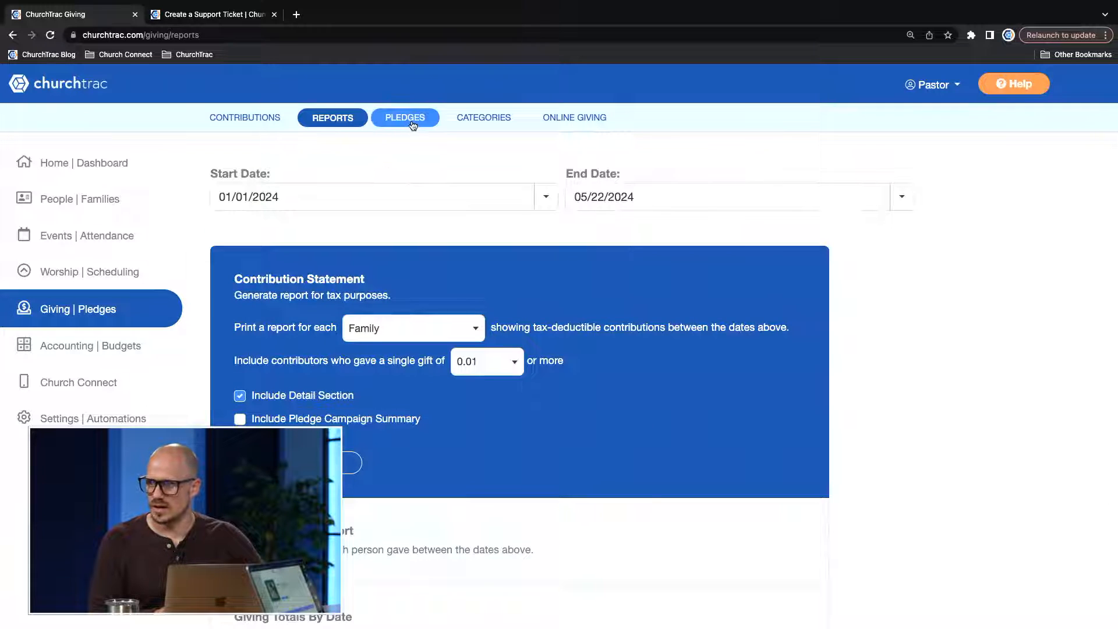
pyautogui.click(414, 121)
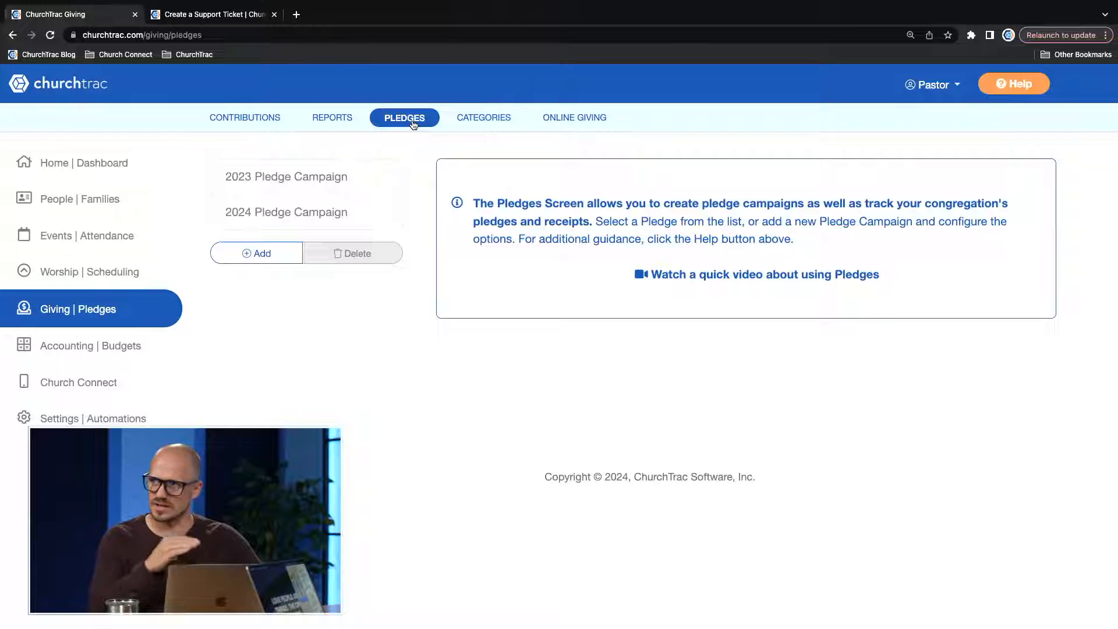
pyautogui.click(487, 119)
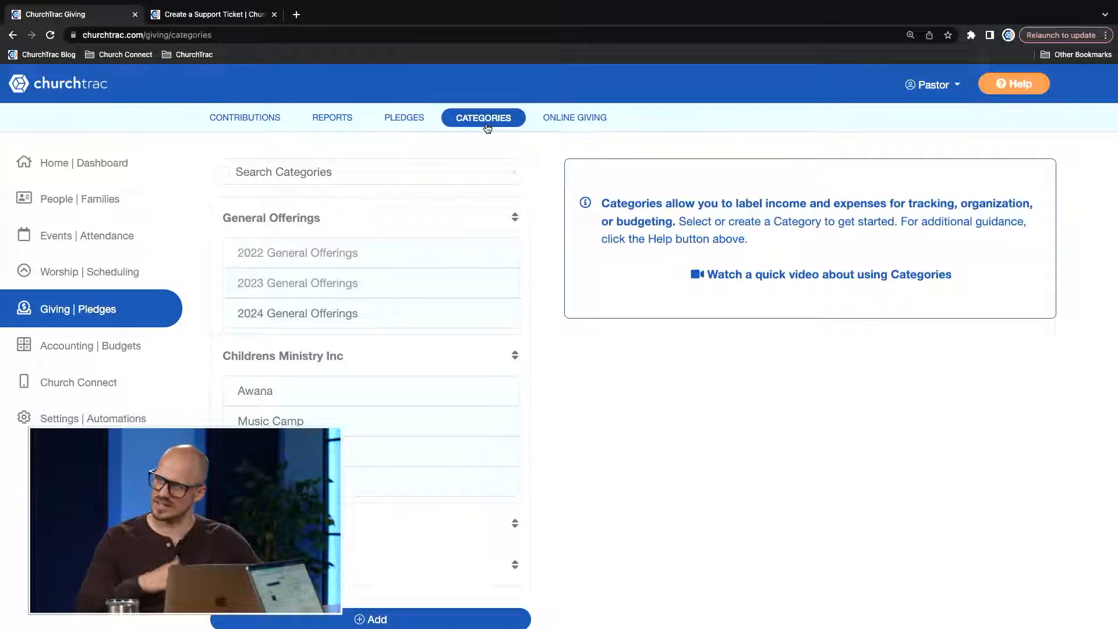
pyautogui.click(597, 124)
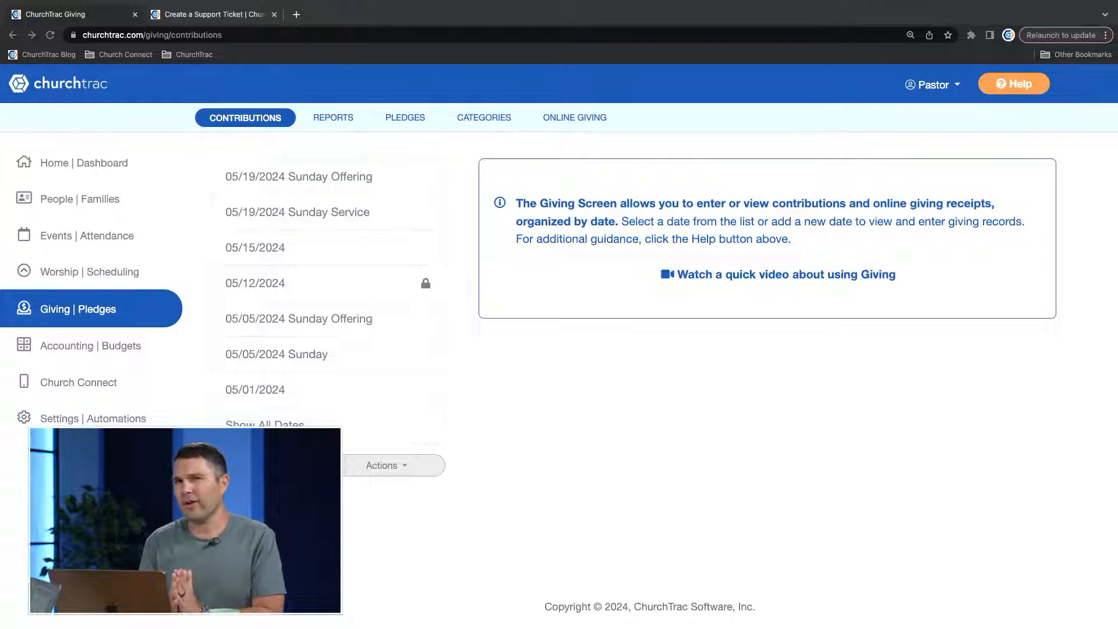
# Open the giving categories and look through the list of income categories and their subcategories.
pyautogui.click(531, 174)
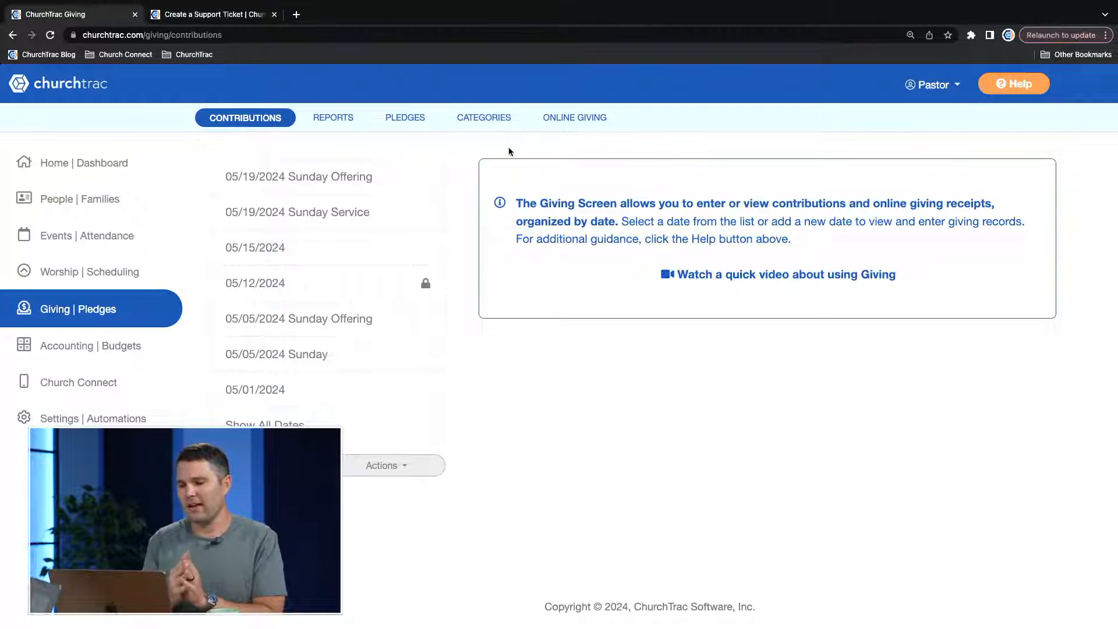
pyautogui.click(489, 123)
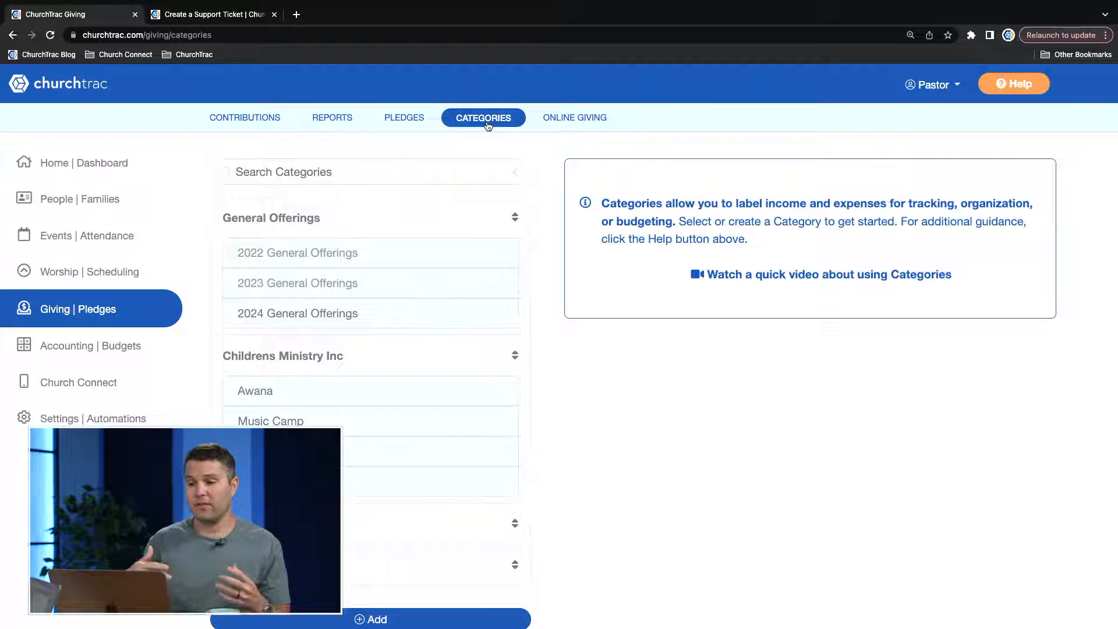
pyautogui.scroll(-4, 416, 242)
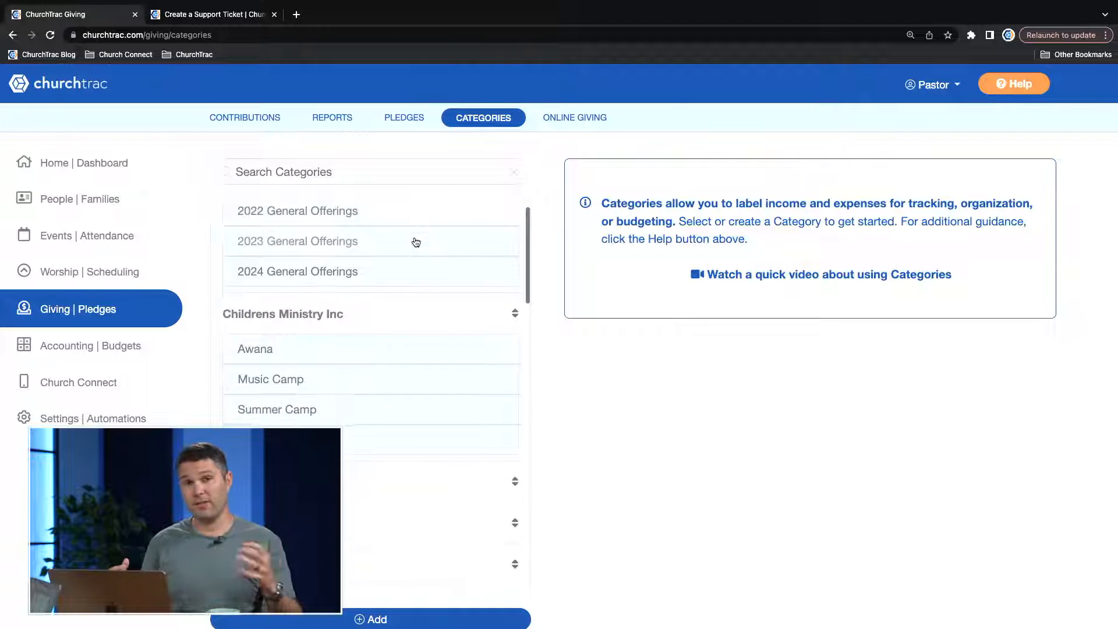
pyautogui.scroll(-8, 416, 243)
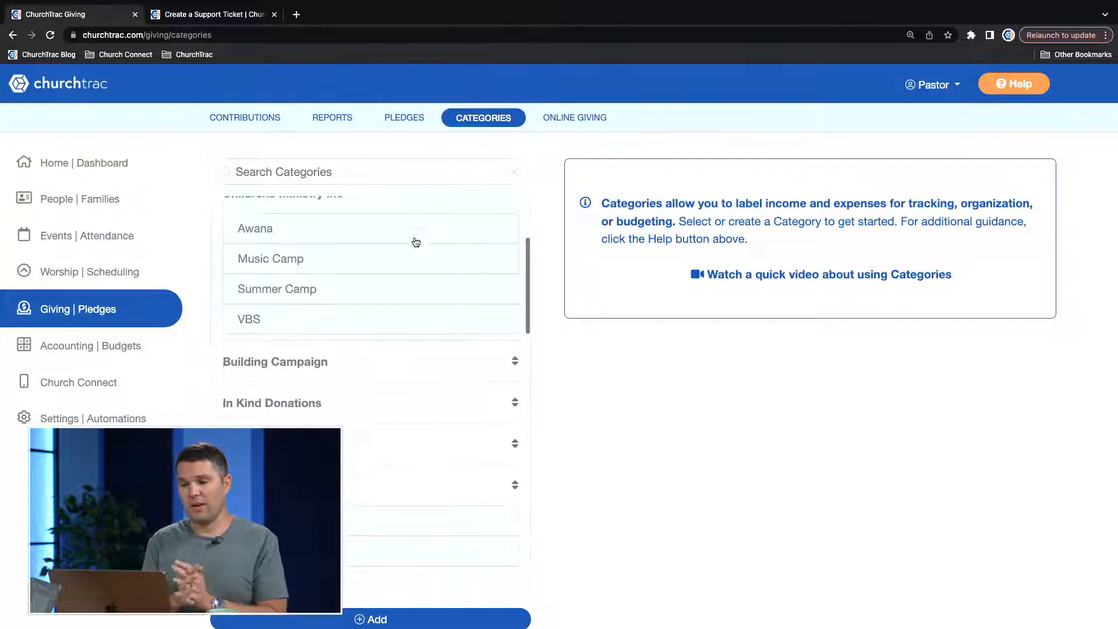
pyautogui.scroll(-6, 416, 242)
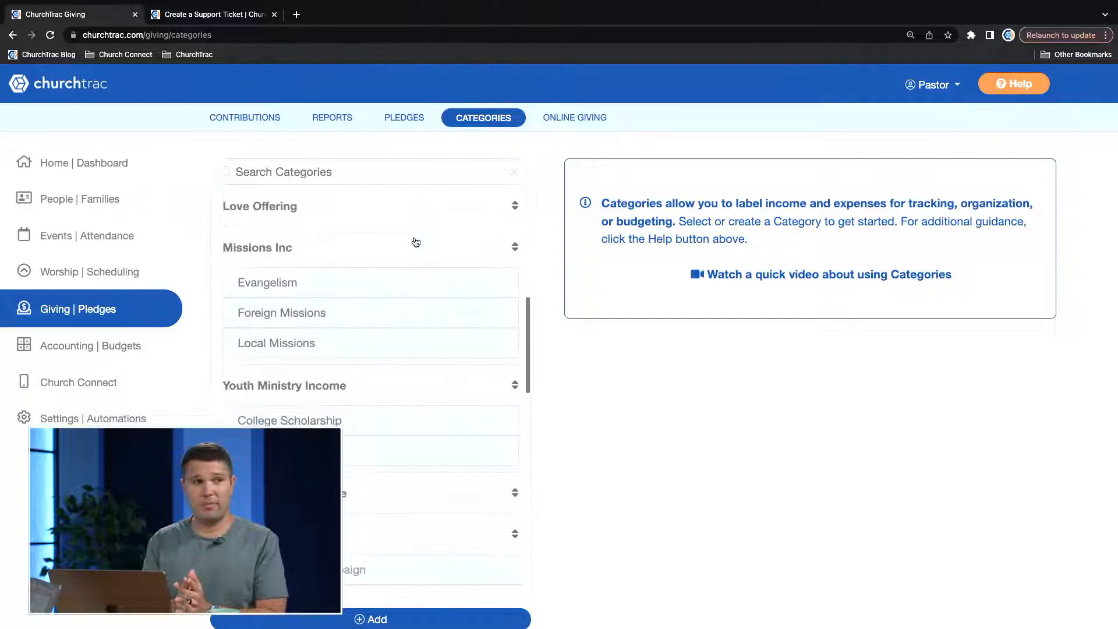
pyautogui.scroll(6, 416, 243)
pyautogui.scroll(12, 414, 242)
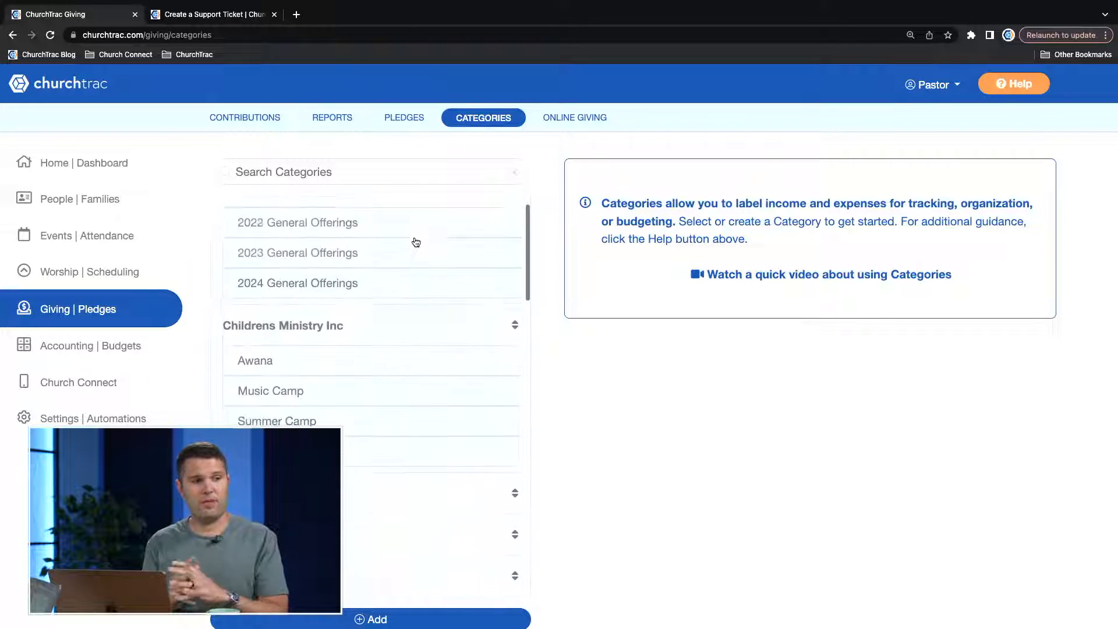
# View the details of the Childrens Ministry Inc, In Kind Donations and Love Offering categories and the Evangelism subcategory.
pyautogui.click(304, 350)
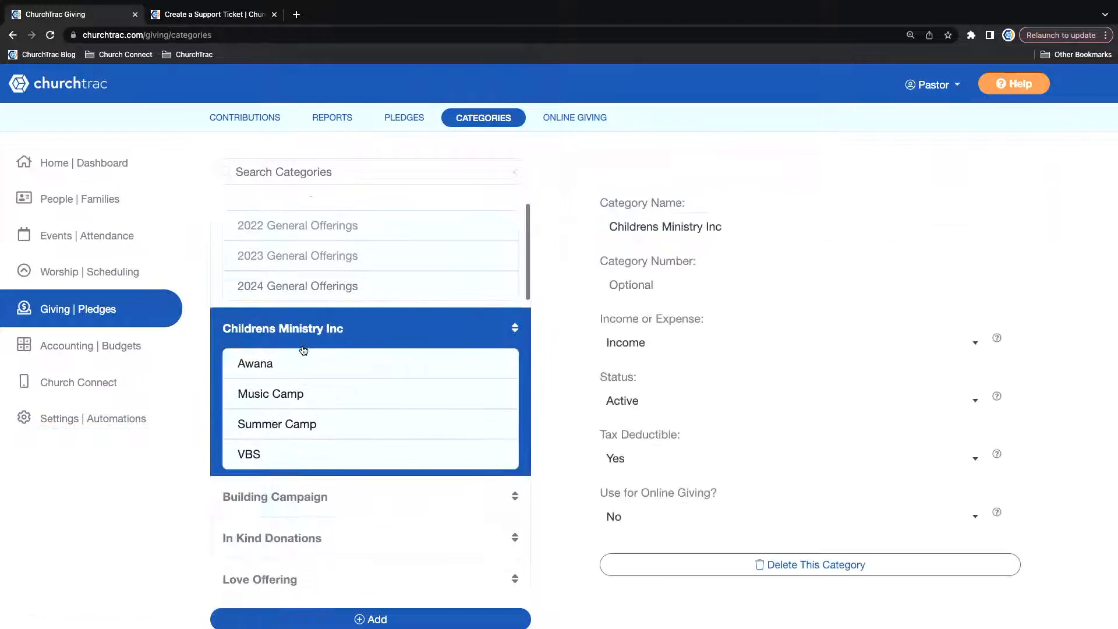
pyautogui.scroll(-2, 302, 349)
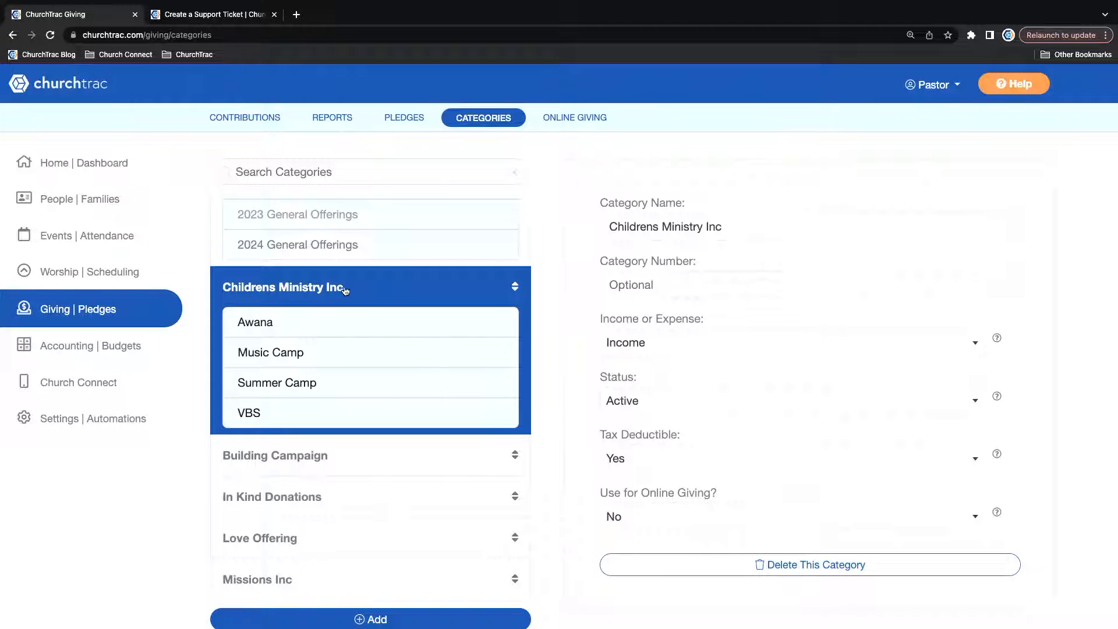
pyautogui.scroll(-2, 235, 303)
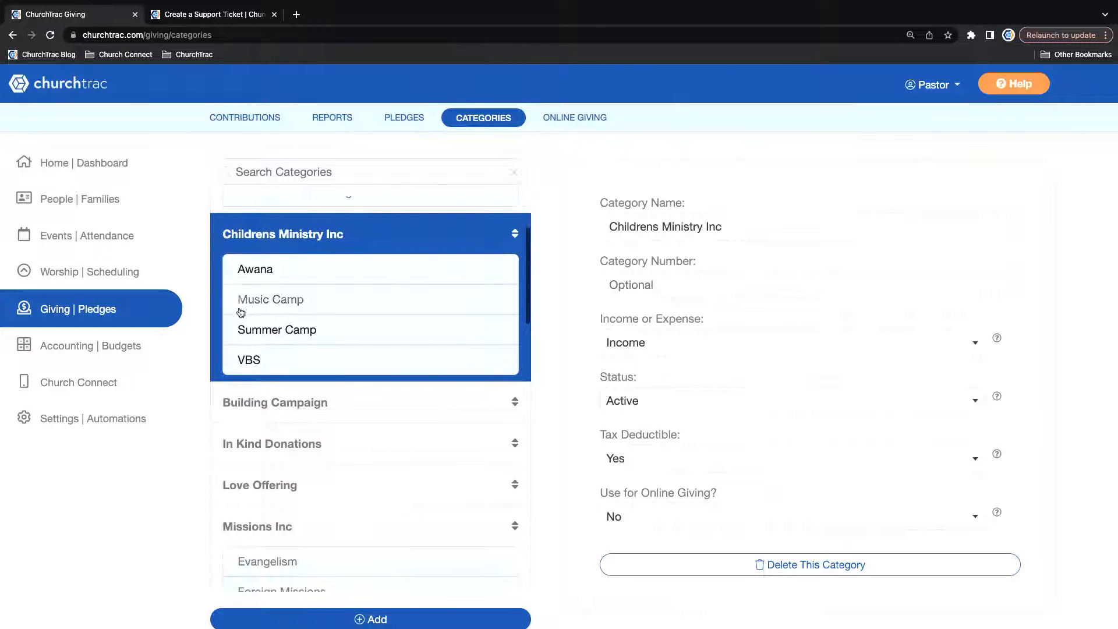
pyautogui.click(315, 447)
pyautogui.scroll(-2, 330, 447)
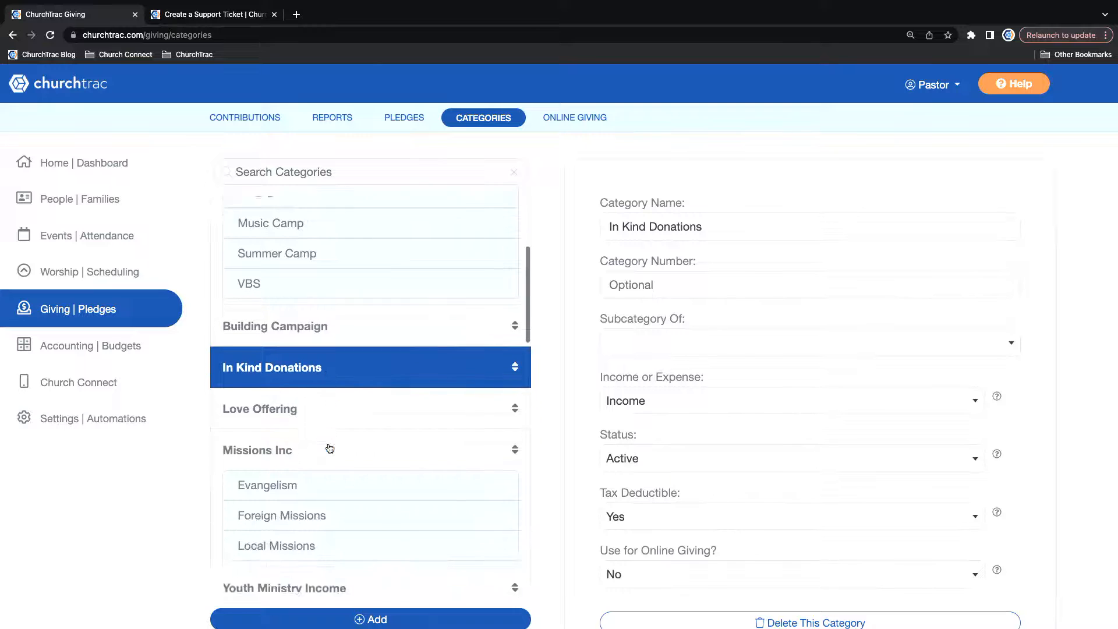
pyautogui.click(333, 387)
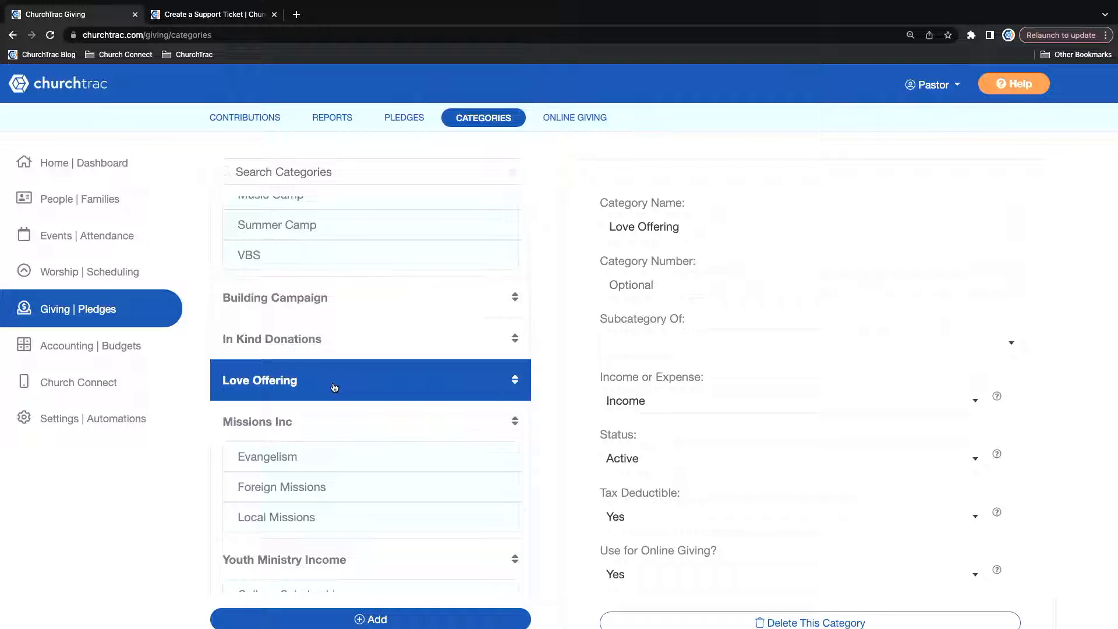
pyautogui.scroll(-1, 333, 388)
pyautogui.click(297, 396)
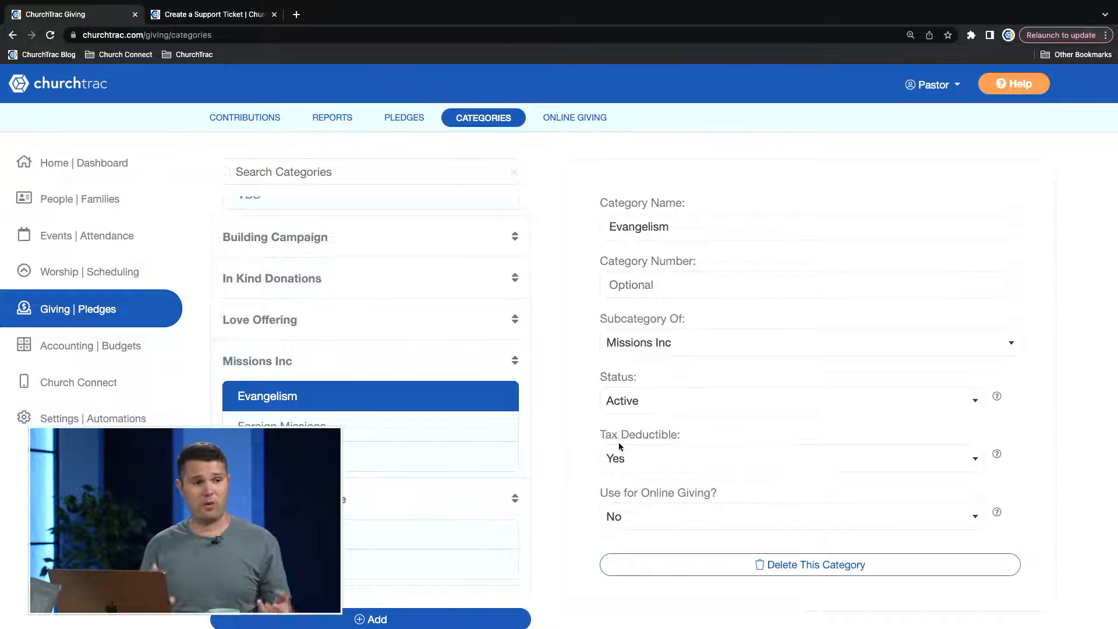
# Set Tax Deductible to Yes and Use for Online Giving to No for the Evangelism subcategory.
pyautogui.click(623, 458)
pyautogui.click(638, 485)
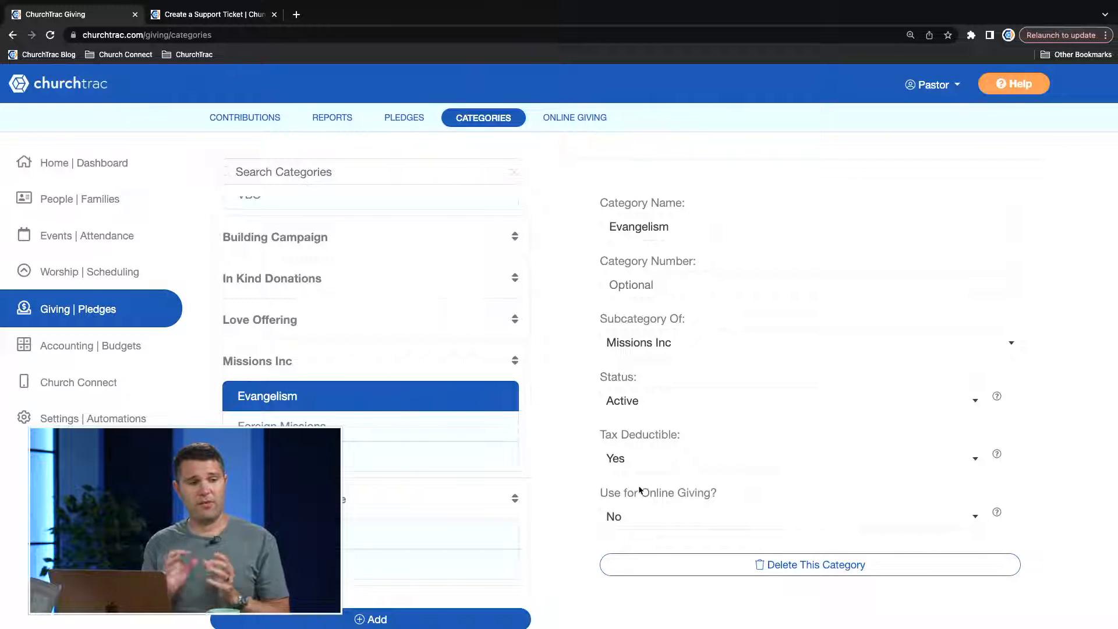
pyautogui.click(650, 517)
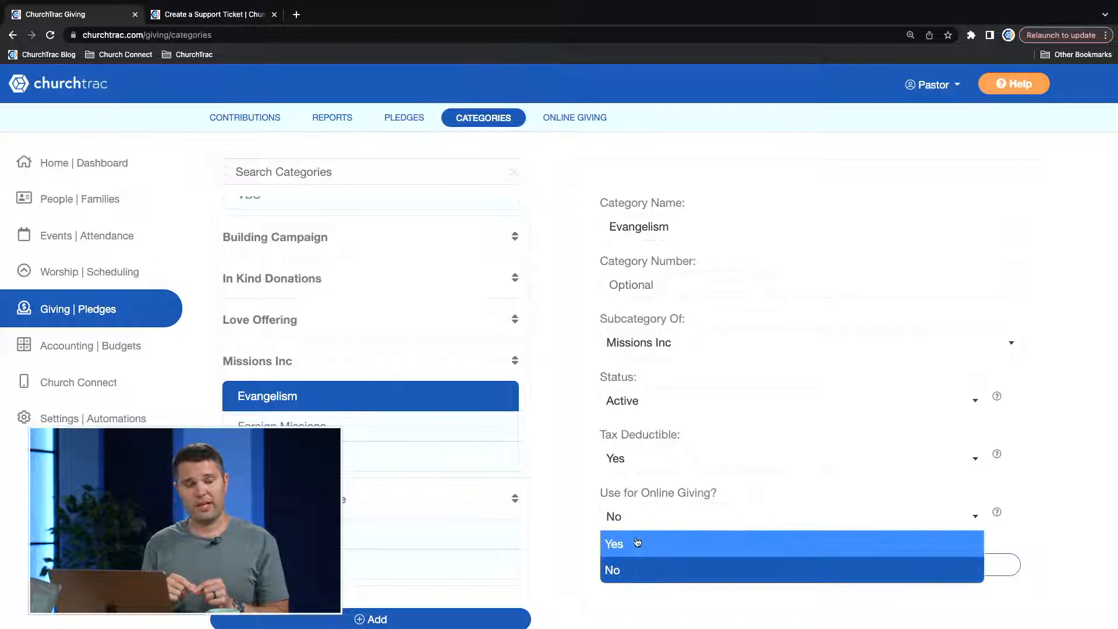
pyautogui.click(626, 568)
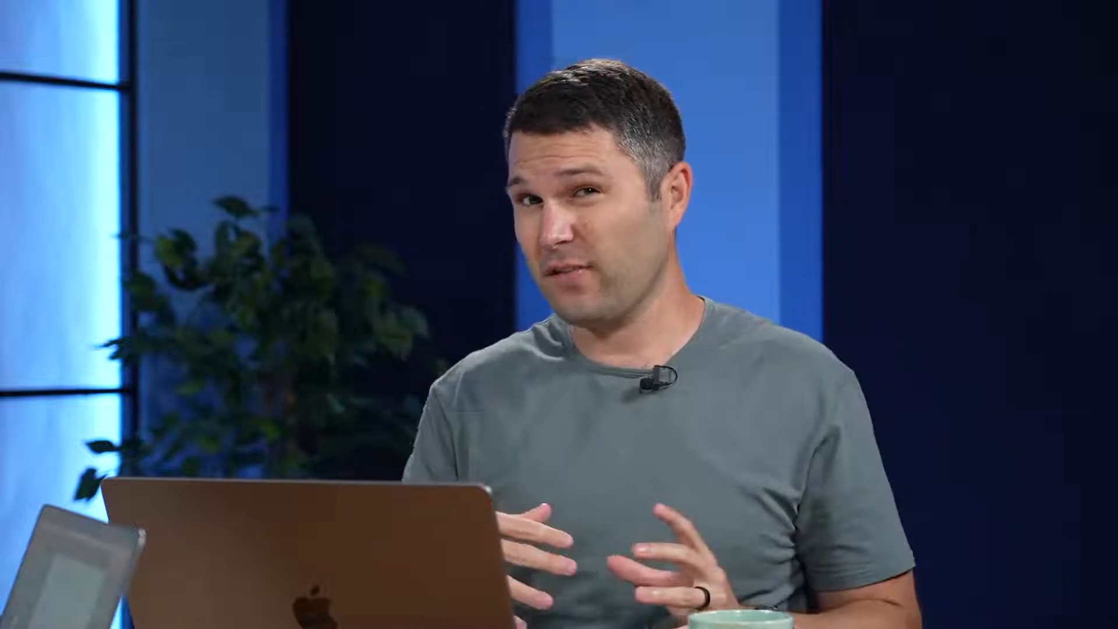
# Open the admin-level Screen Options in the settings and show those for Giving.
pyautogui.click(125, 419)
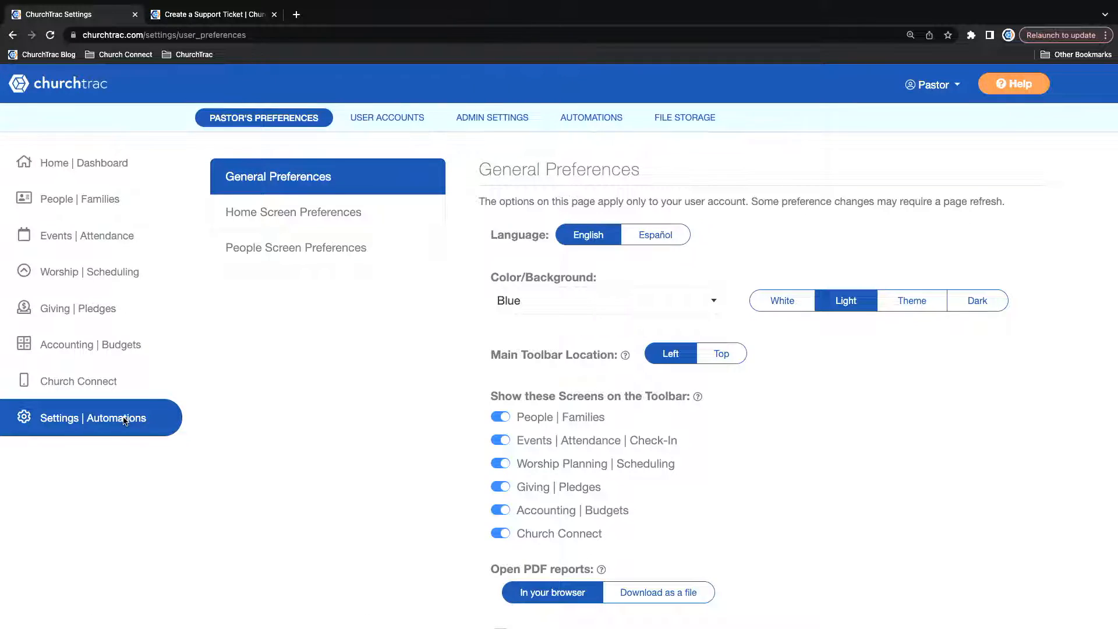
pyautogui.click(494, 124)
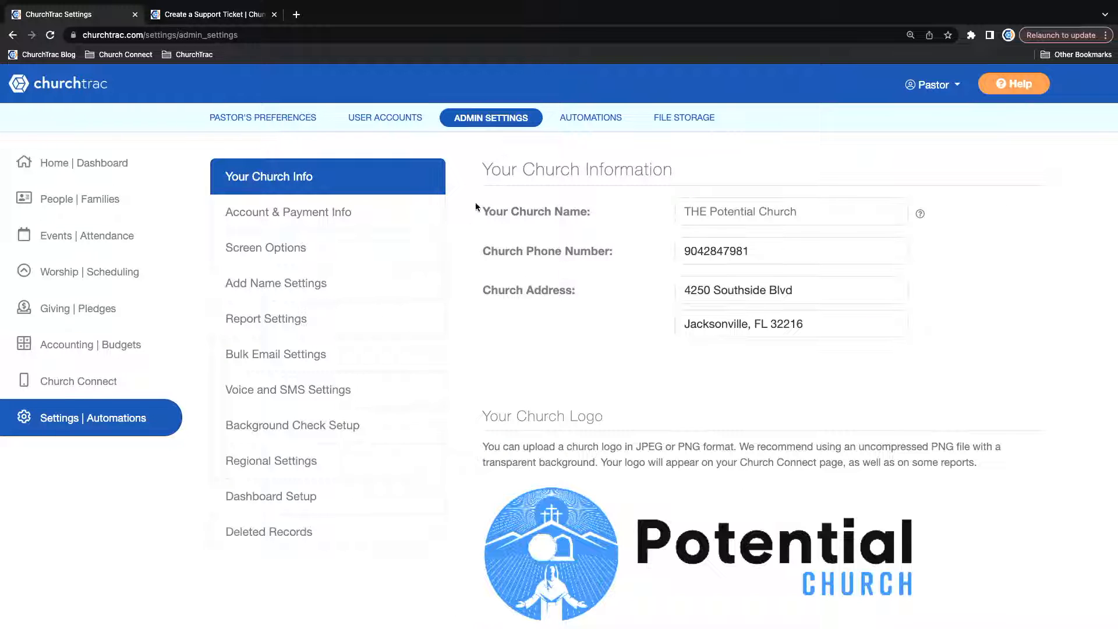
pyautogui.click(263, 250)
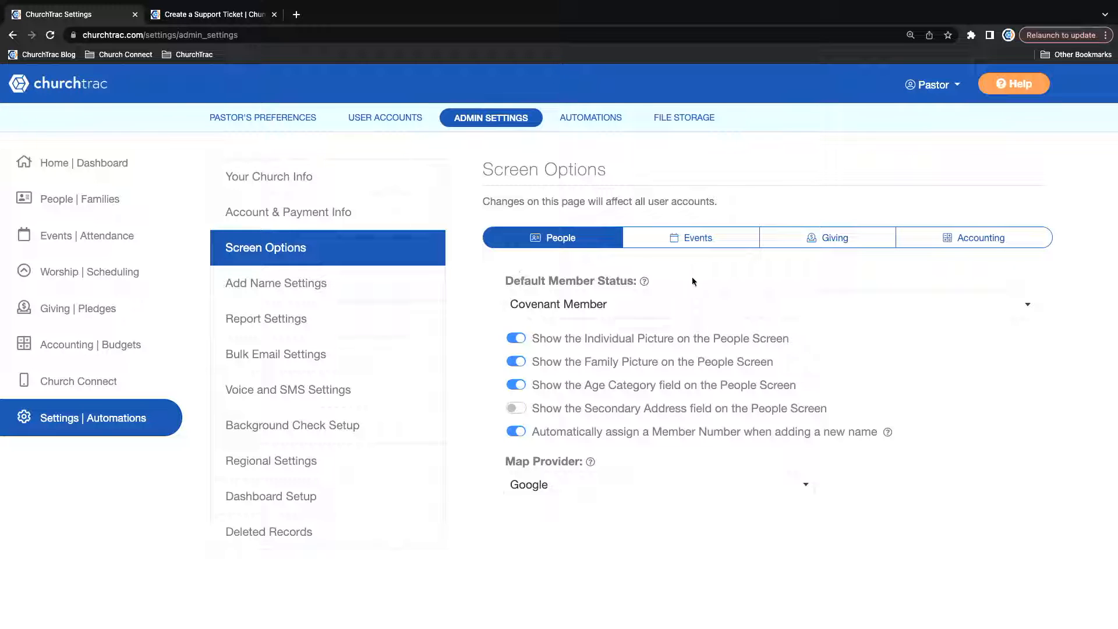
pyautogui.click(843, 238)
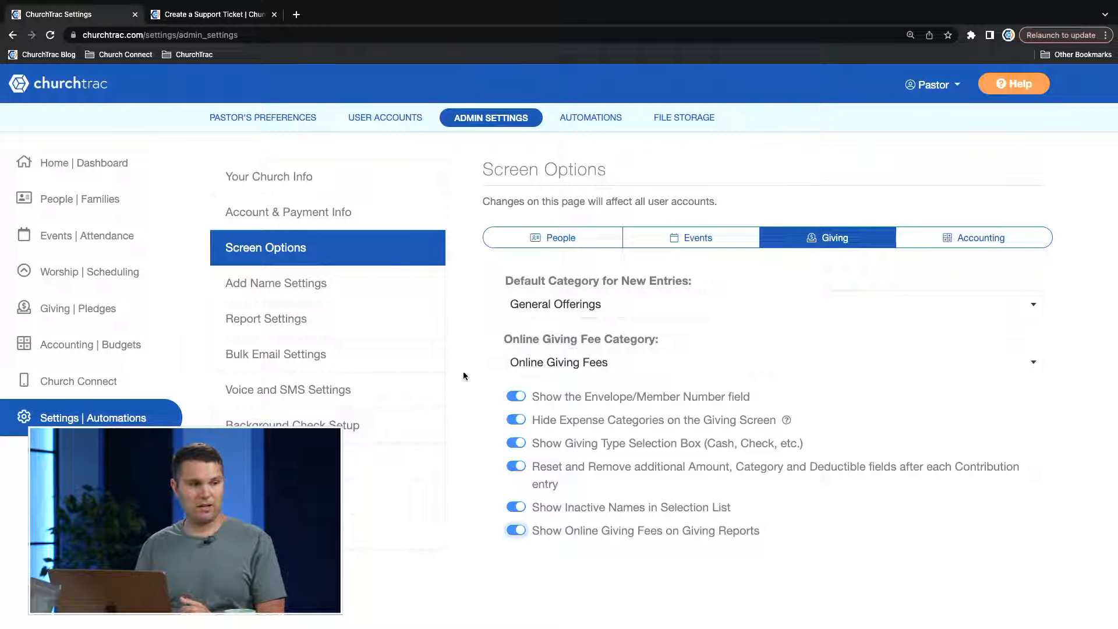
# Open the Report Settings and review the contribution statement options, including header, footer, email body and logo.
pyautogui.click(268, 324)
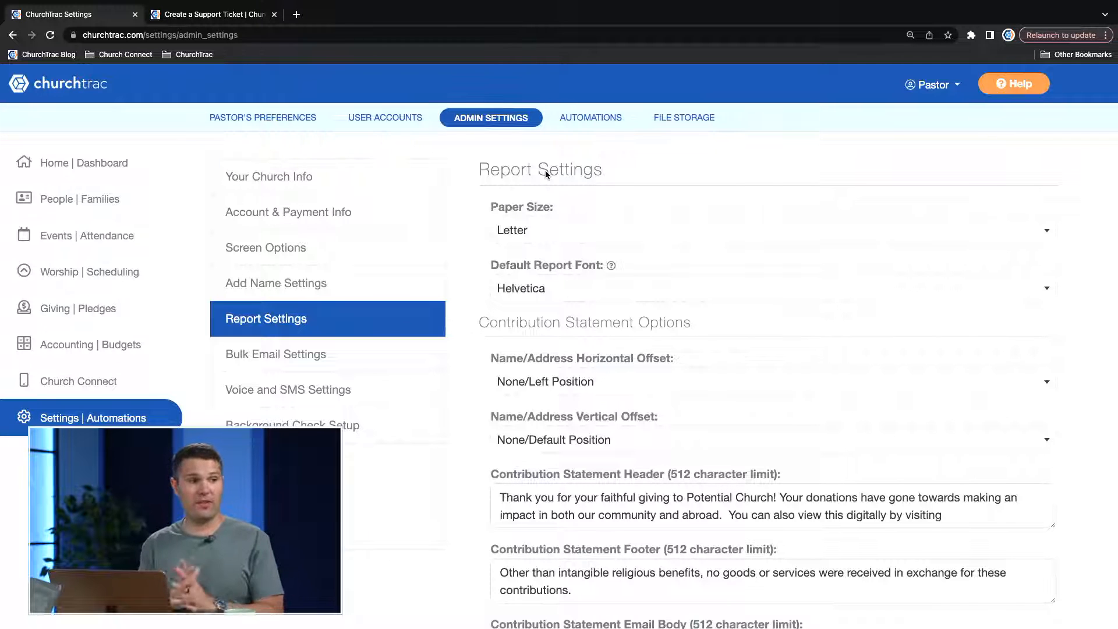
pyautogui.scroll(-3, 545, 170)
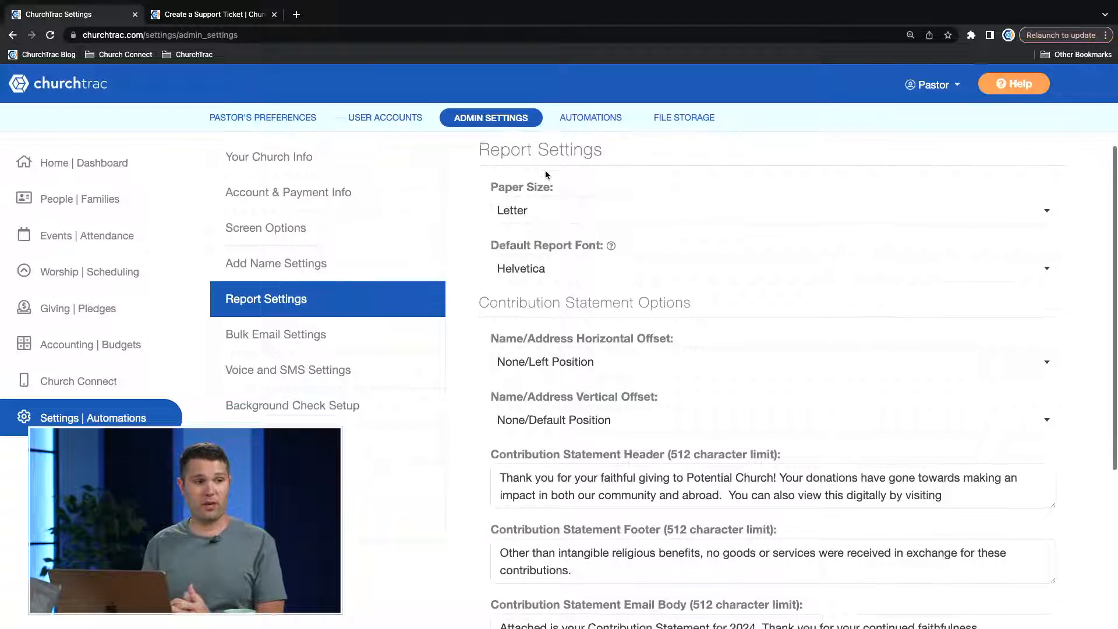
pyautogui.scroll(-3, 545, 170)
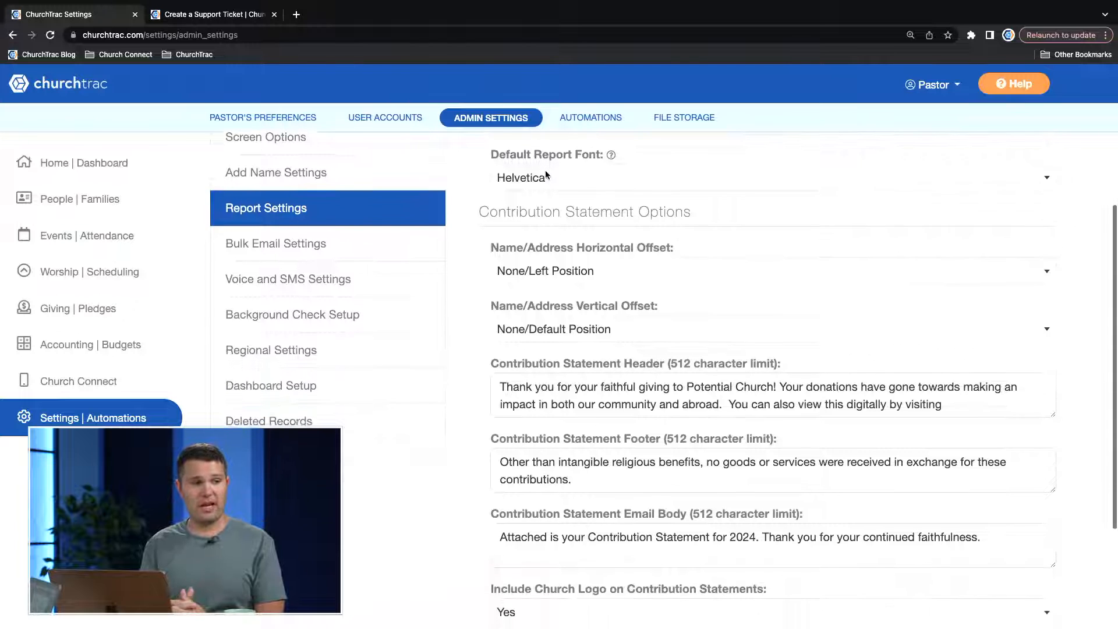
pyautogui.scroll(-4, 546, 174)
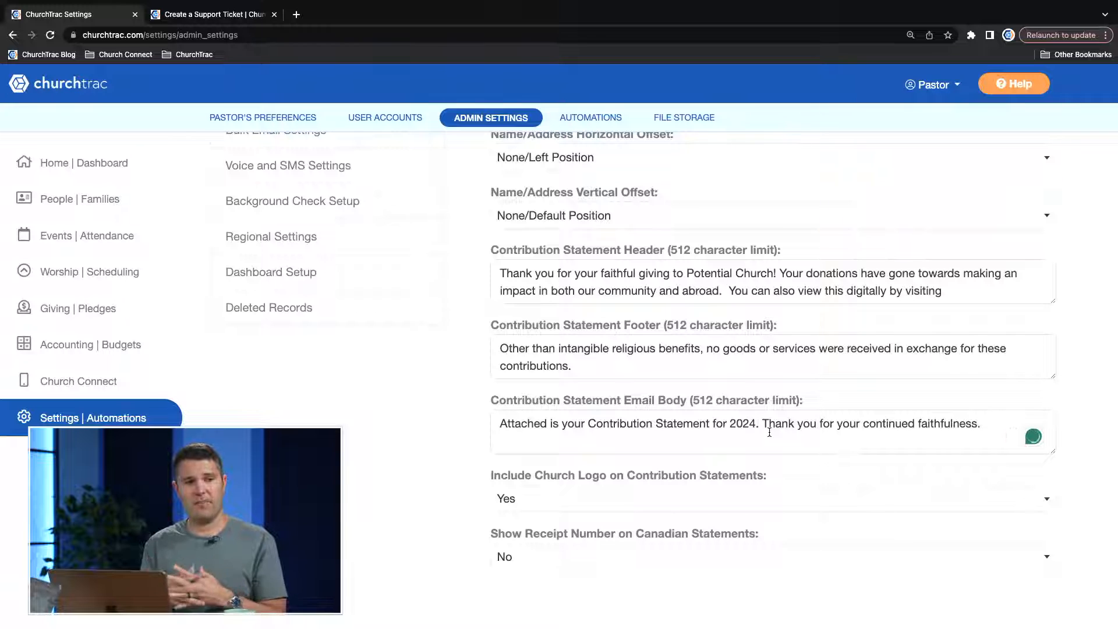
# Open the Giving contributions and add a date for May 19, 2024 without a batch description.
pyautogui.scroll(3, 450, 438)
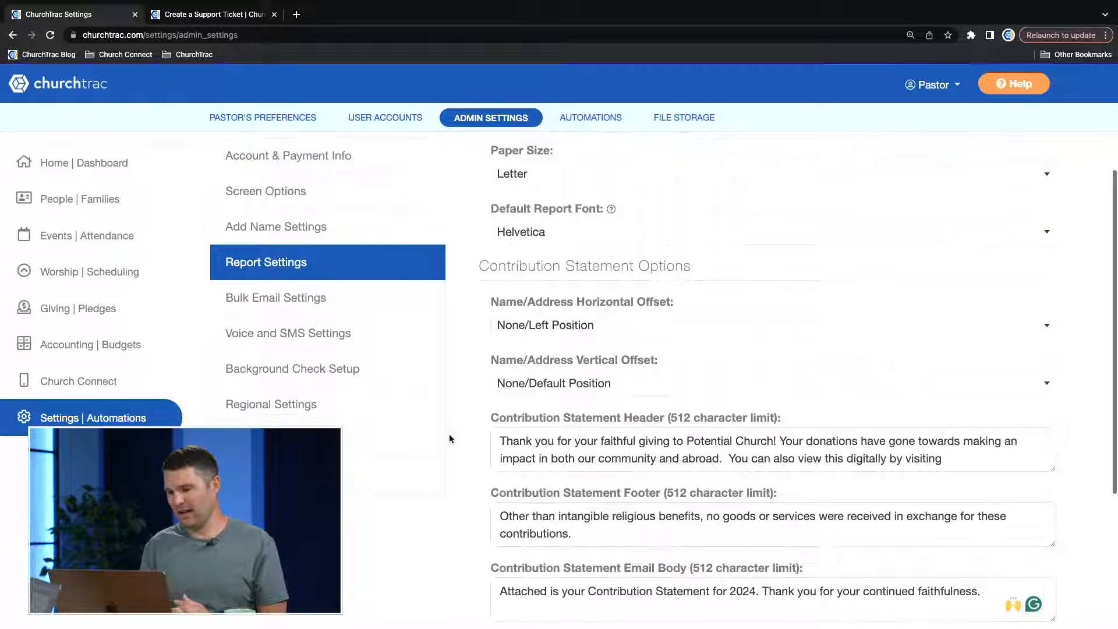
pyautogui.scroll(1, 449, 437)
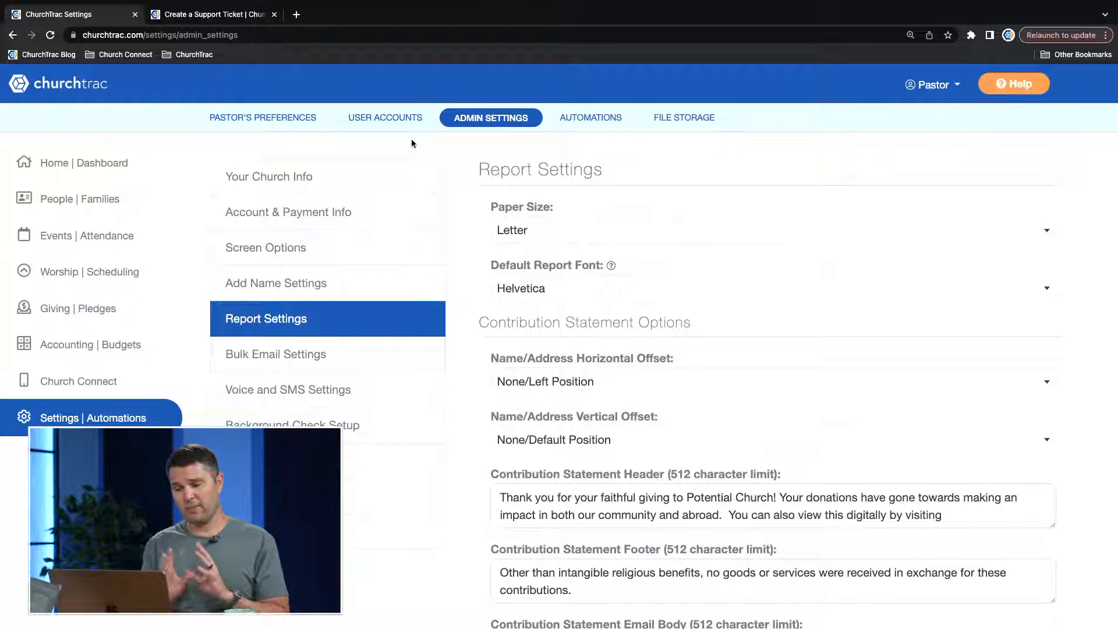
pyautogui.click(111, 307)
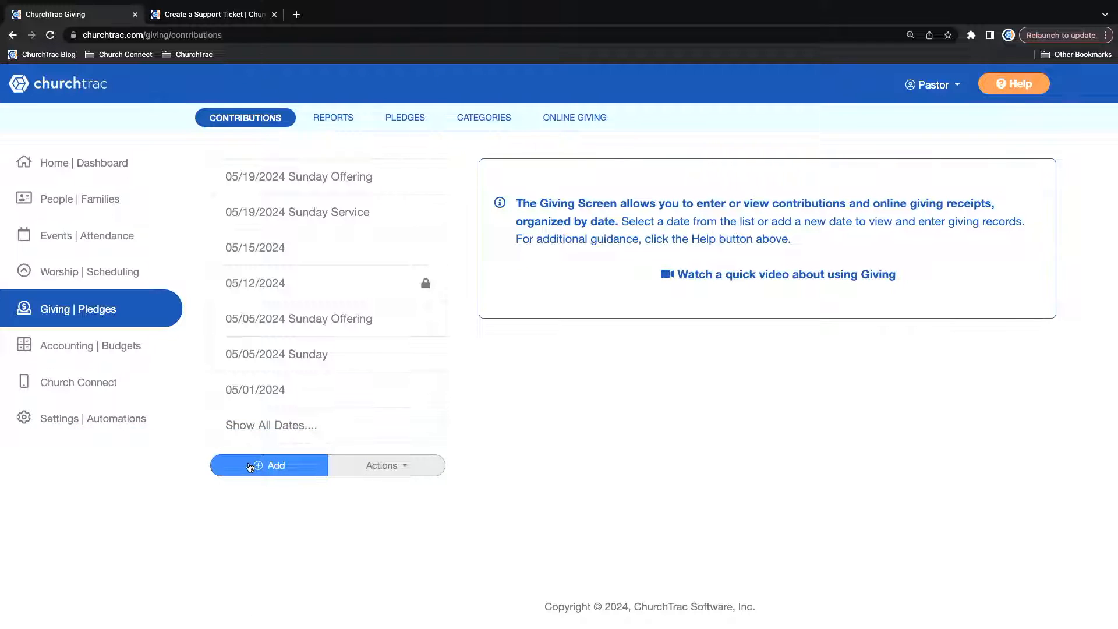
pyautogui.click(250, 467)
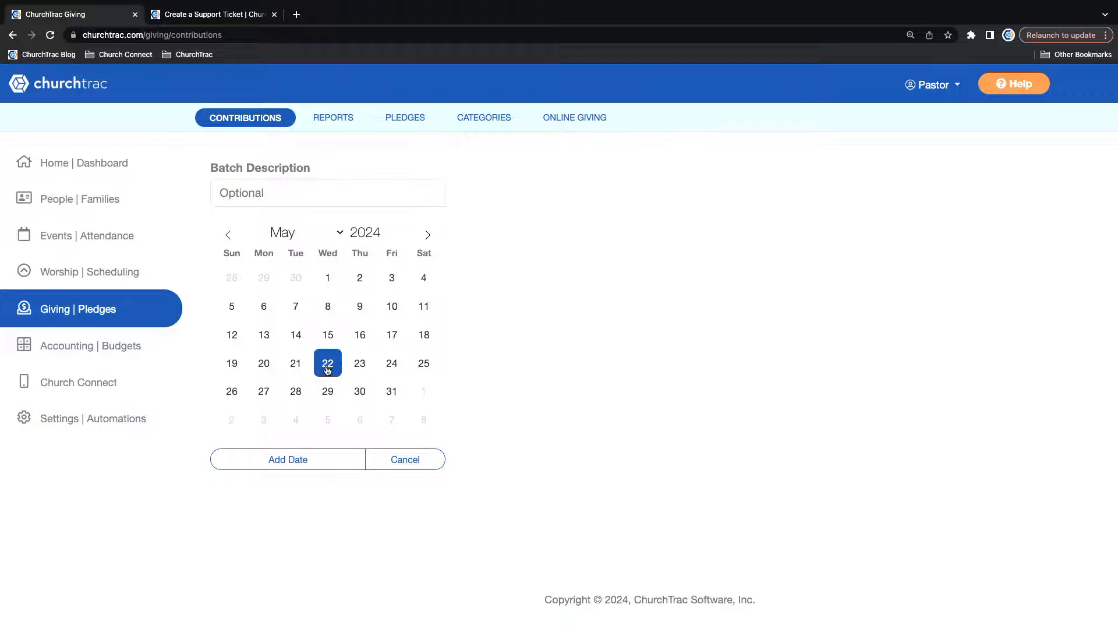
pyautogui.click(230, 366)
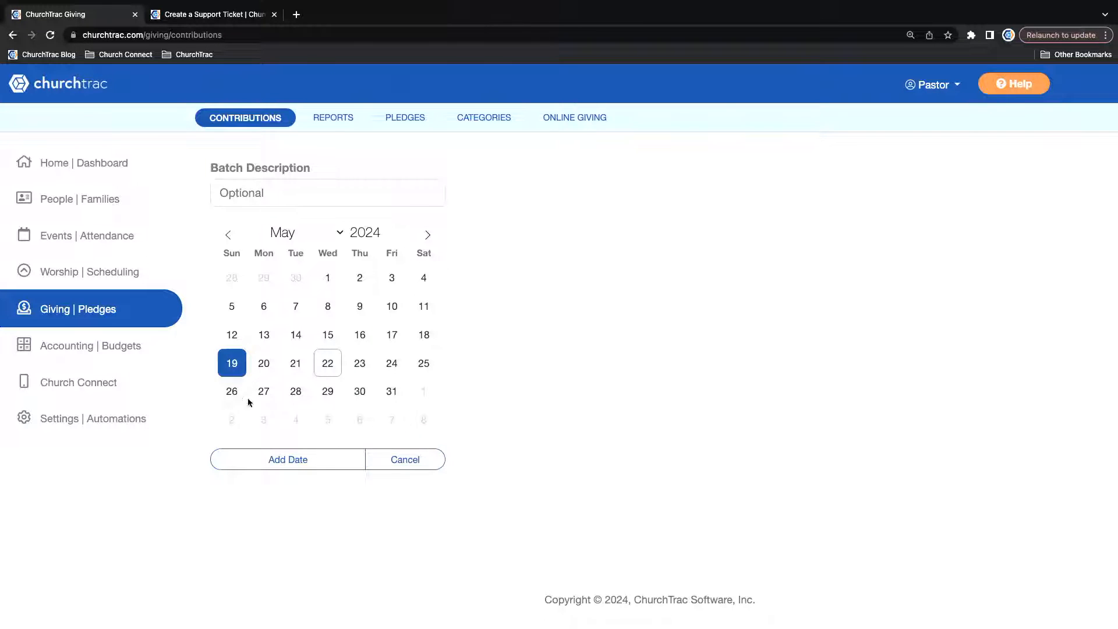
pyautogui.click(295, 464)
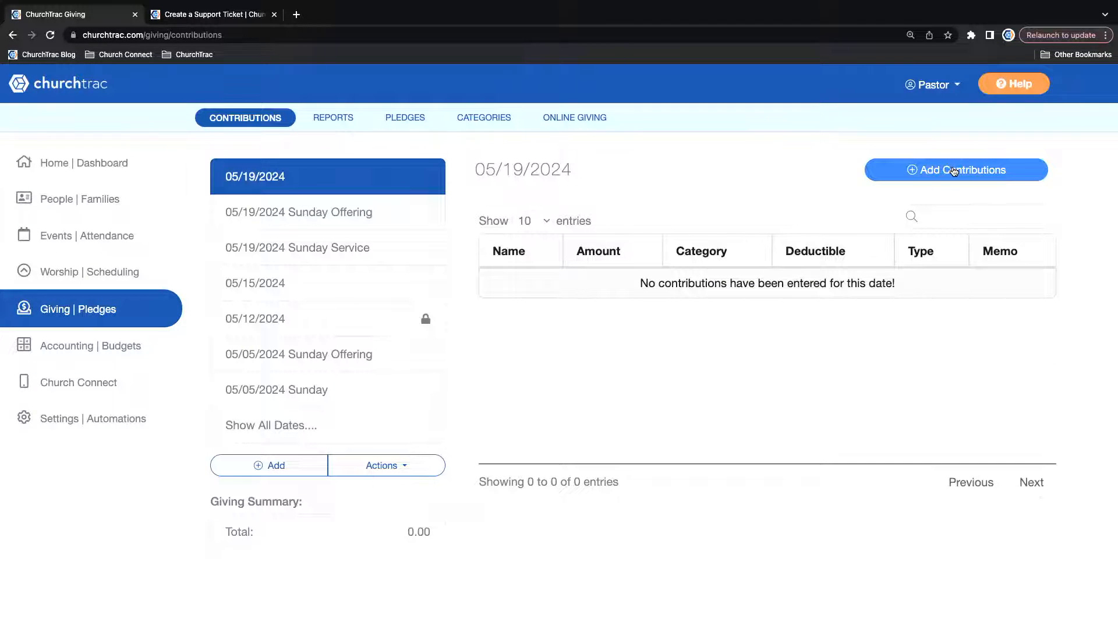
# Start a contribution entry for the first donor, with an amount of 100 in the General Offerings category.
pyautogui.click(953, 171)
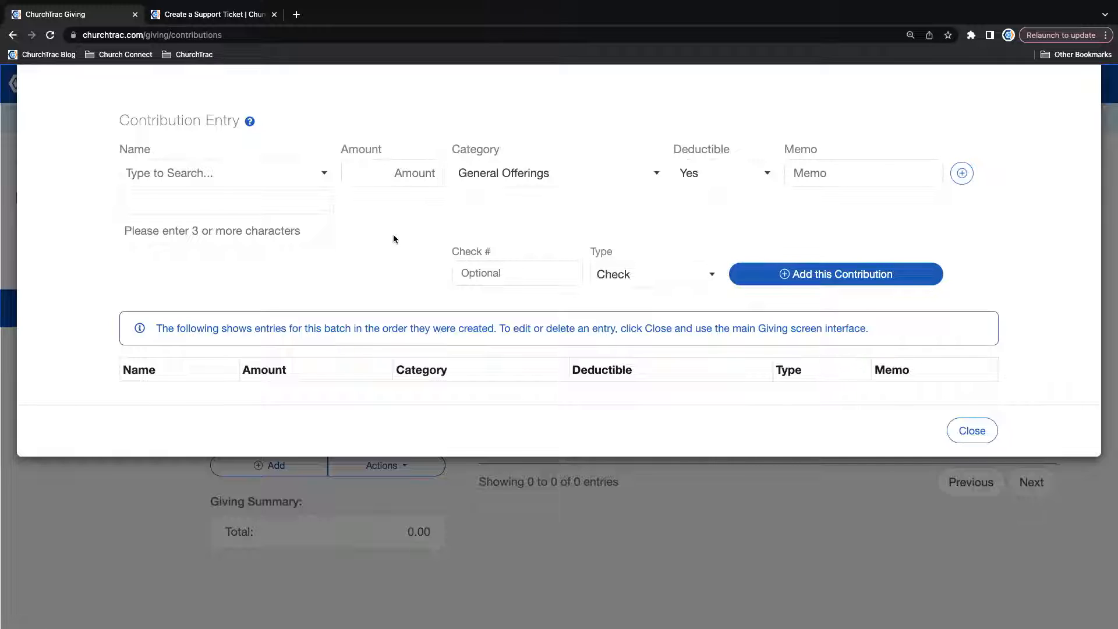
pyautogui.write('jami')
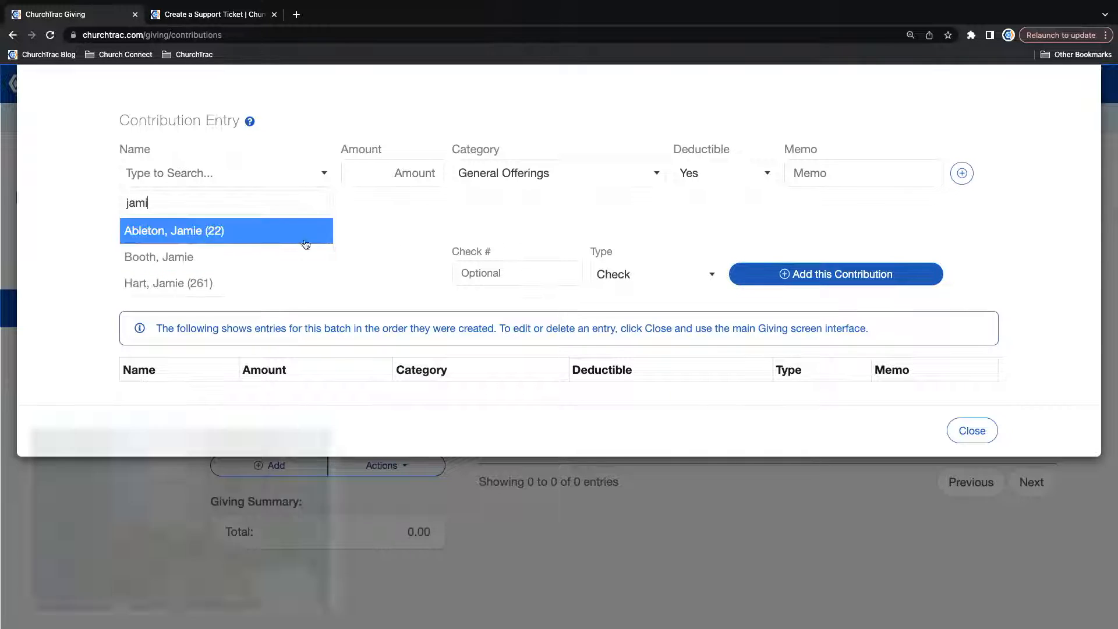
pyautogui.click(185, 231)
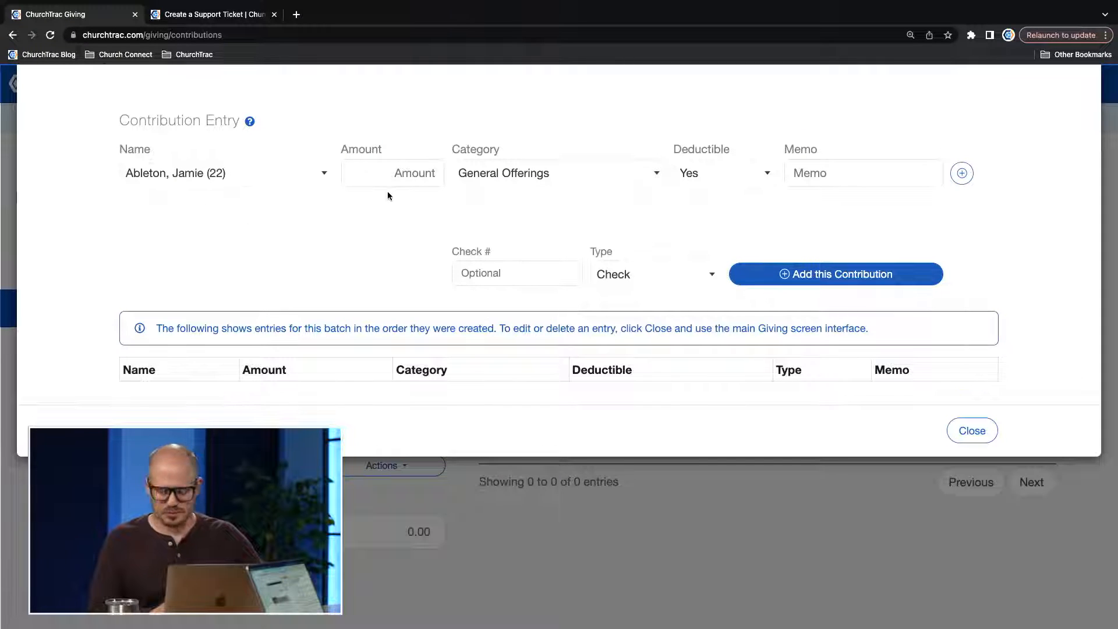
pyautogui.write('100')
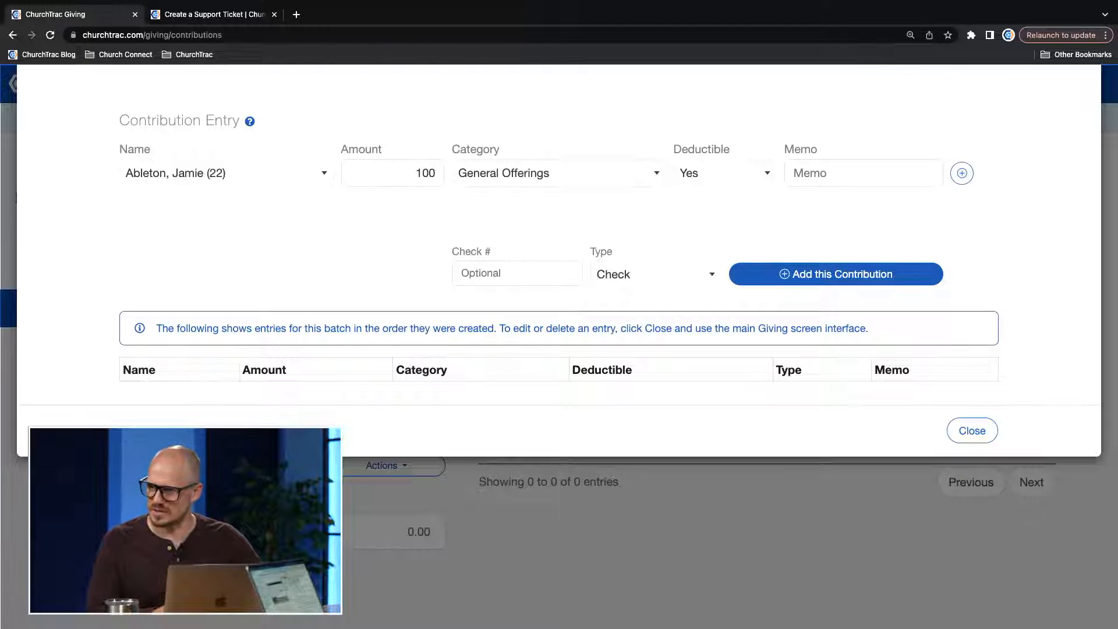
pyautogui.click(512, 175)
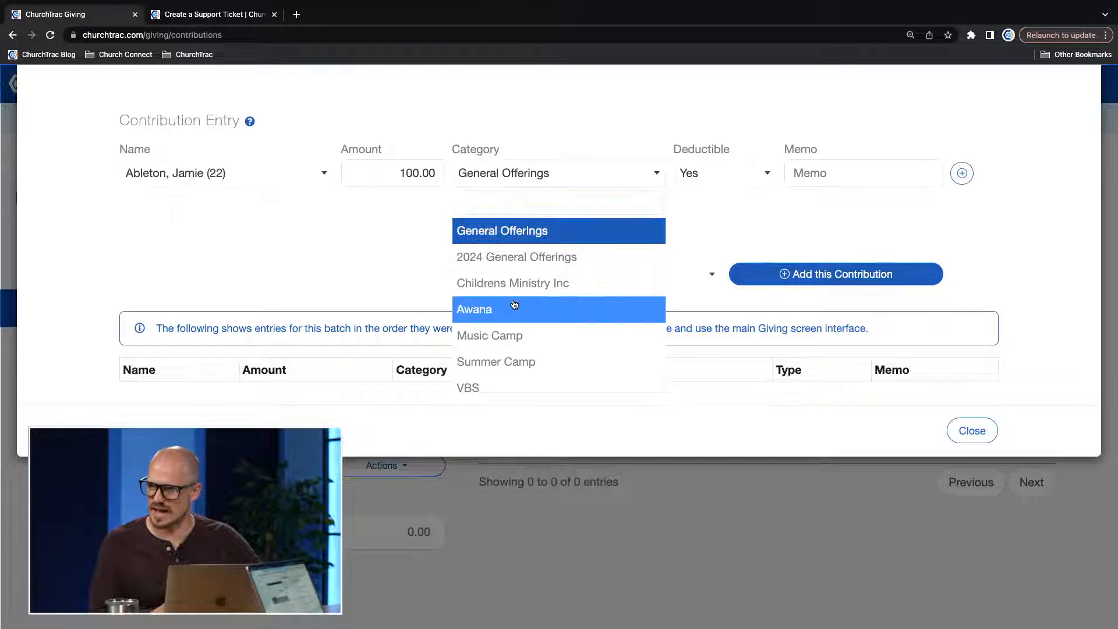
pyautogui.click(531, 230)
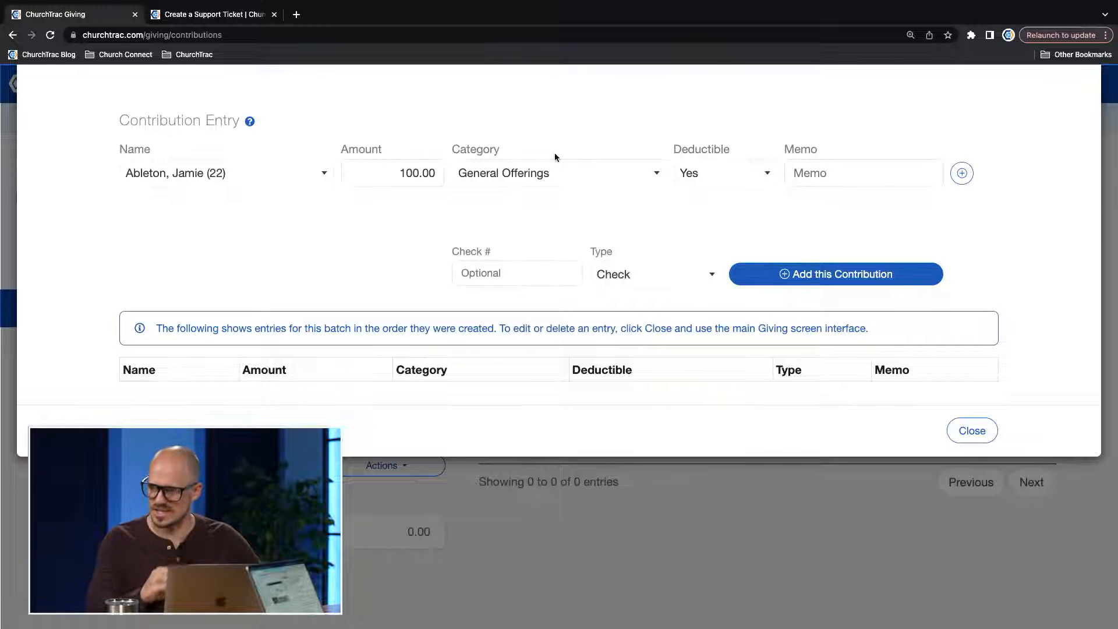
# Change the contribution's category to Love Offering.
pyautogui.click(532, 188)
pyautogui.scroll(-3, 533, 285)
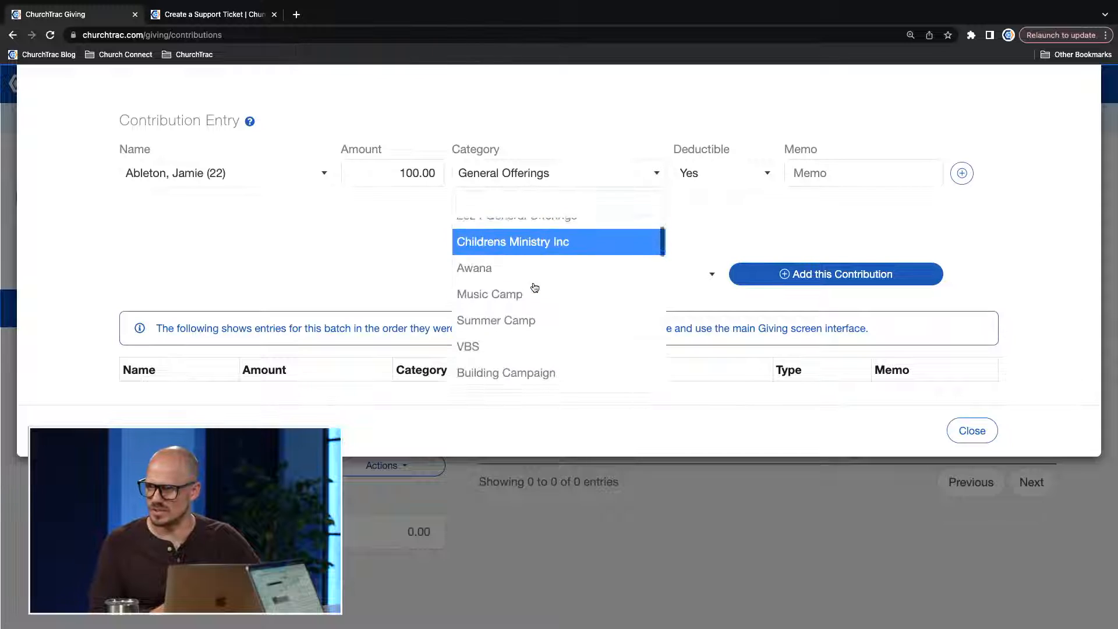
pyautogui.scroll(-2, 534, 288)
pyautogui.click(533, 283)
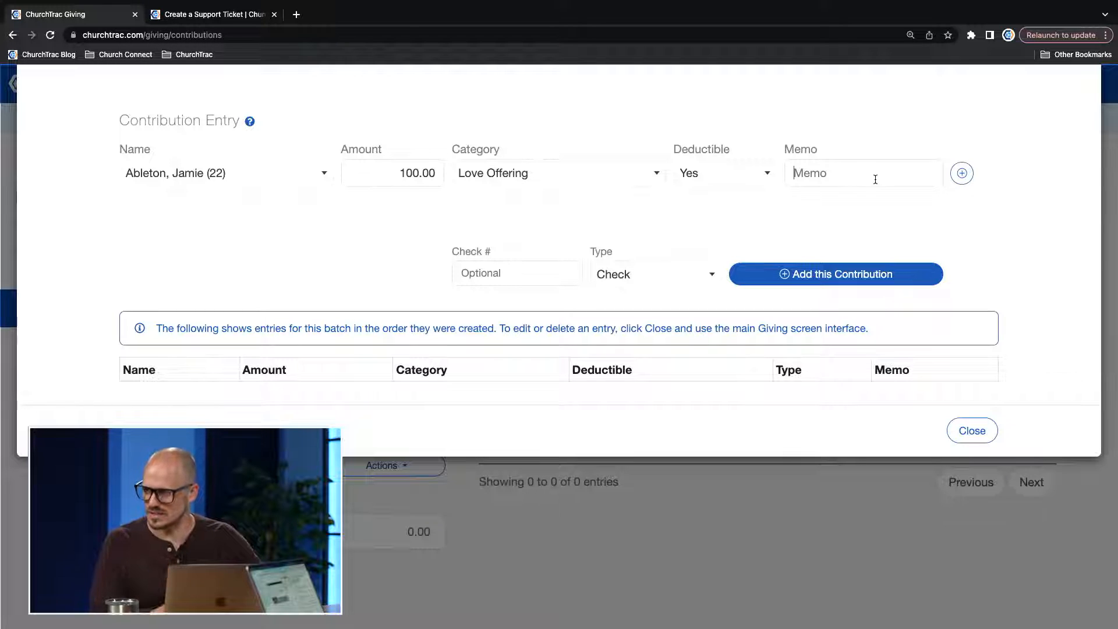
# Add a second line to split the contribution and set the first line's category to General Offerings.
pyautogui.scroll(2, 965, 174)
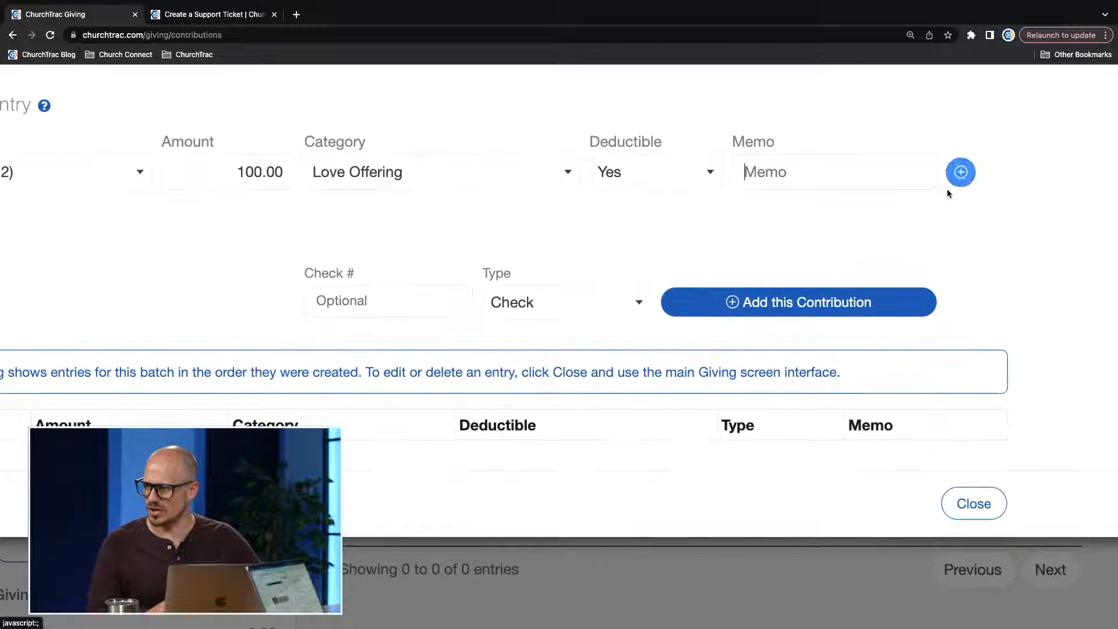
pyautogui.scroll(3, 964, 174)
pyautogui.scroll(2, 966, 174)
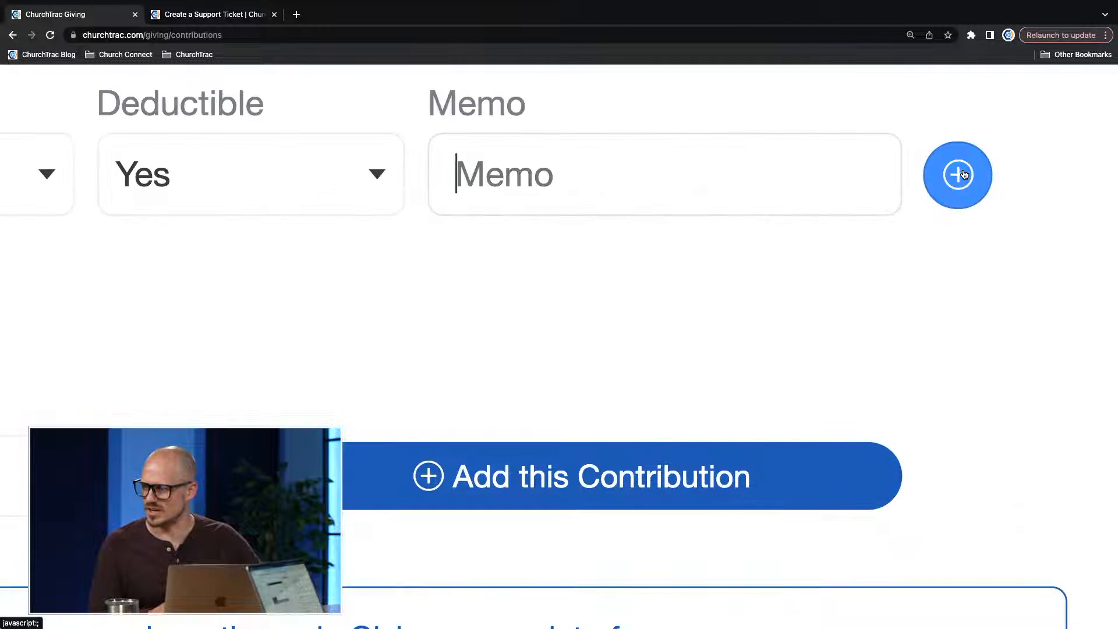
pyautogui.scroll(-7, 965, 174)
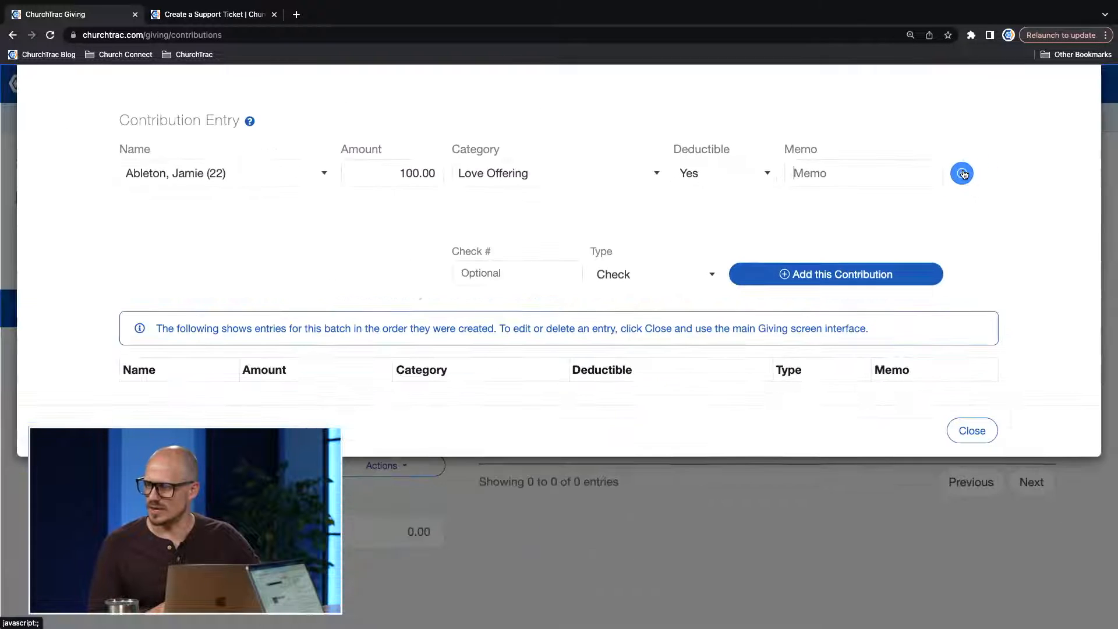
pyautogui.click(963, 173)
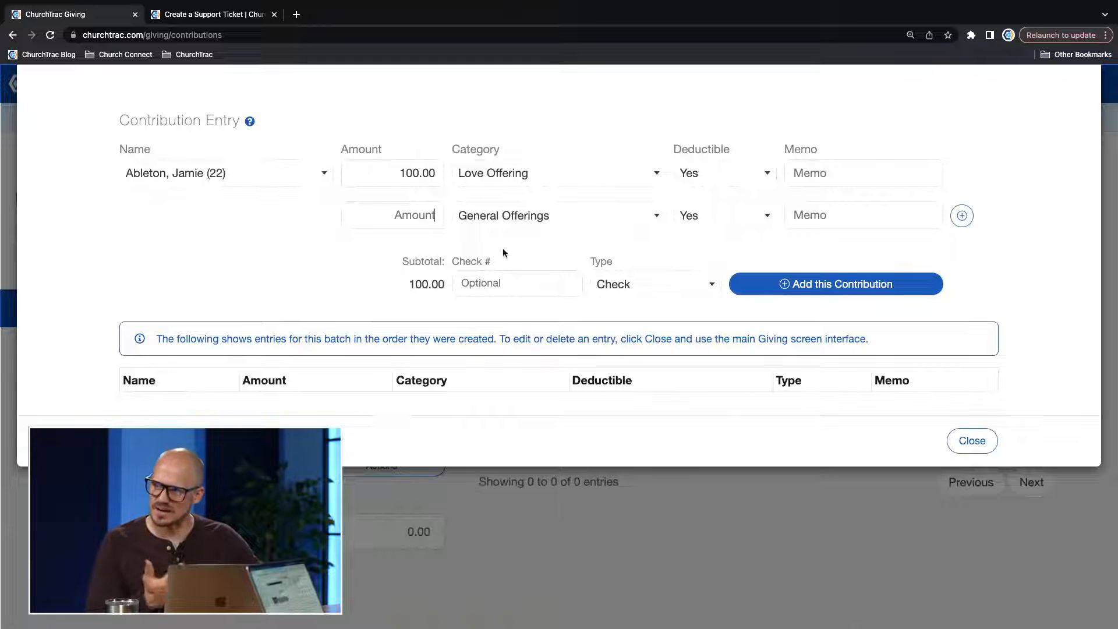
pyautogui.click(502, 175)
pyautogui.scroll(5, 502, 250)
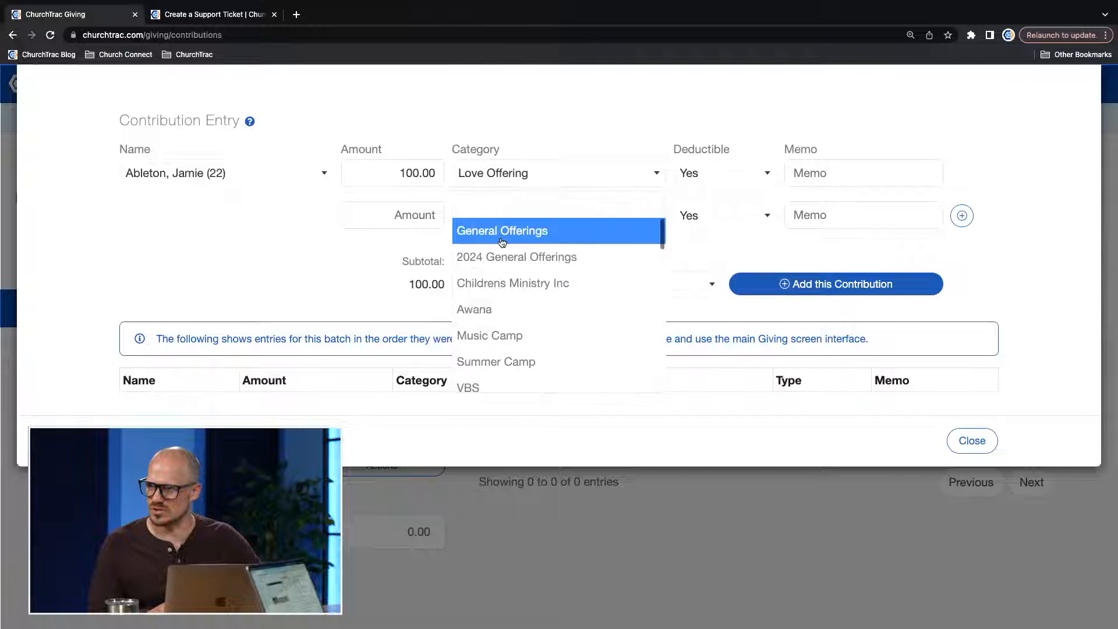
pyautogui.click(501, 229)
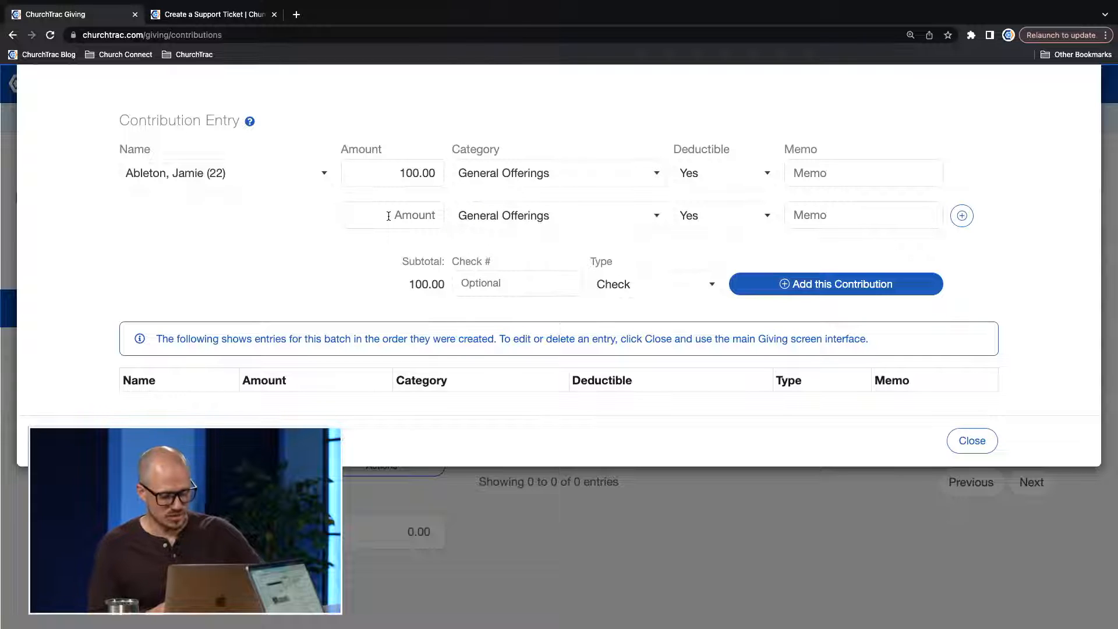
# Set the second line to 50 for Foreign Missions and add the split contribution with type Check.
pyautogui.click(513, 223)
pyautogui.write('miss')
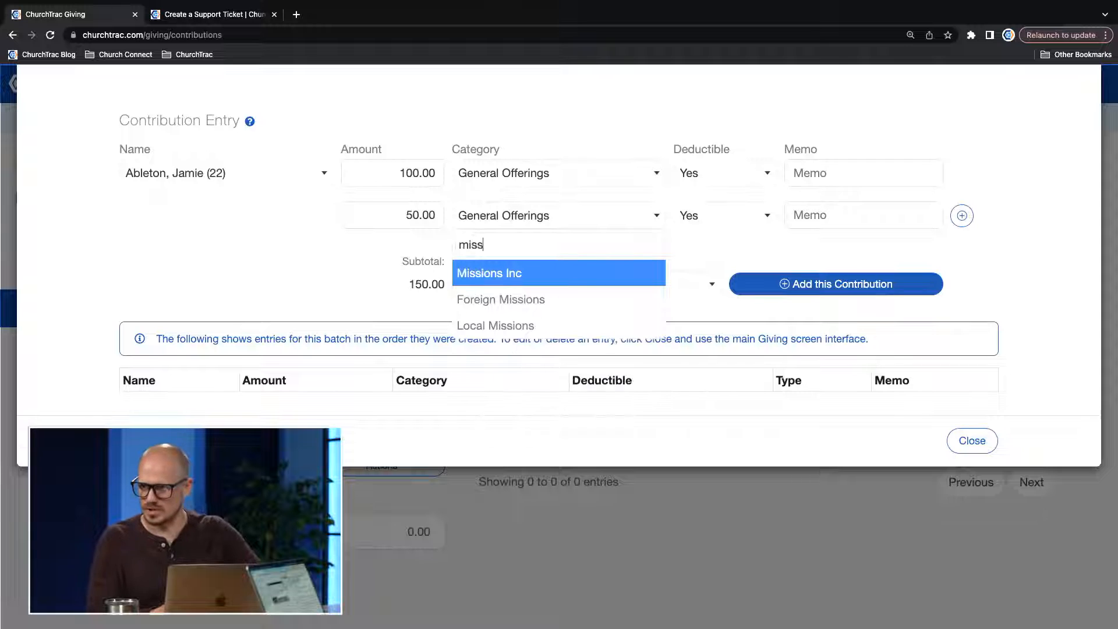
pyautogui.click(505, 300)
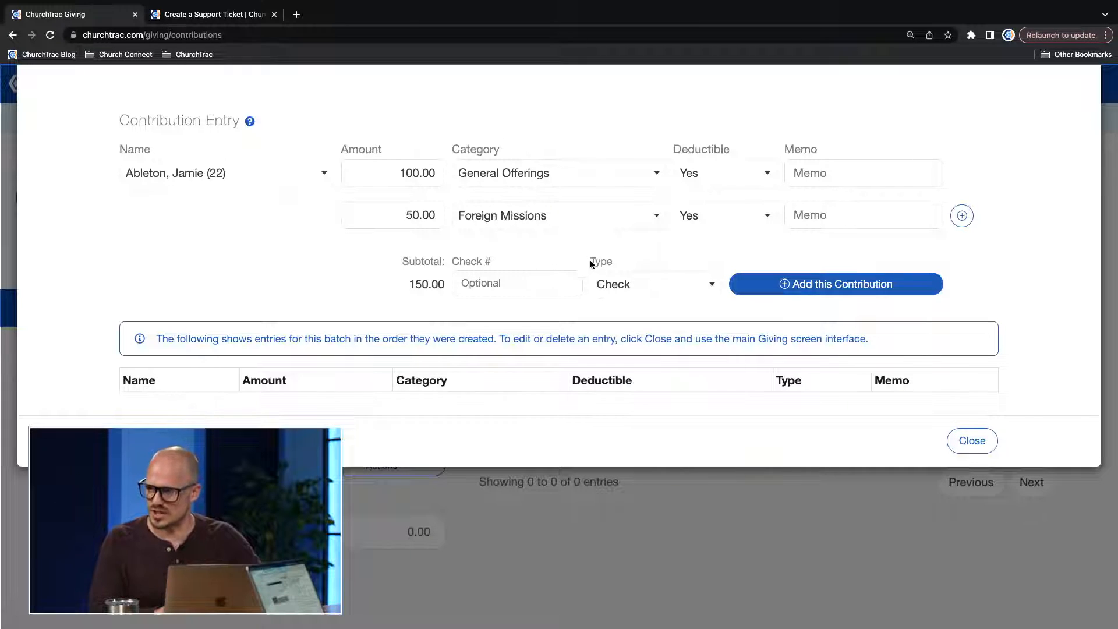
pyautogui.click(621, 287)
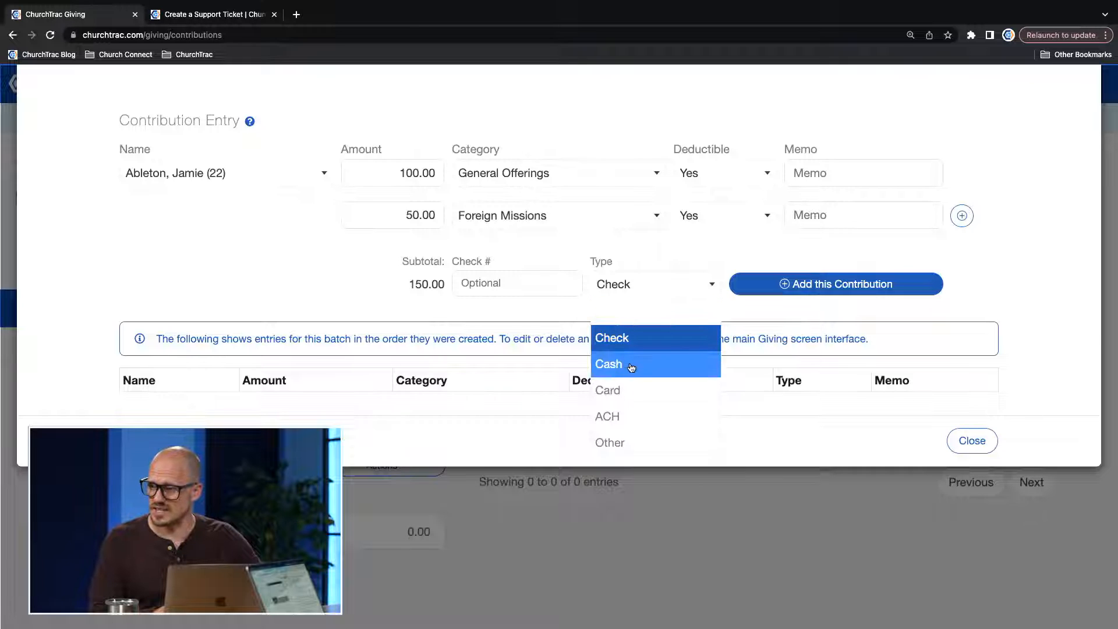
pyautogui.click(641, 344)
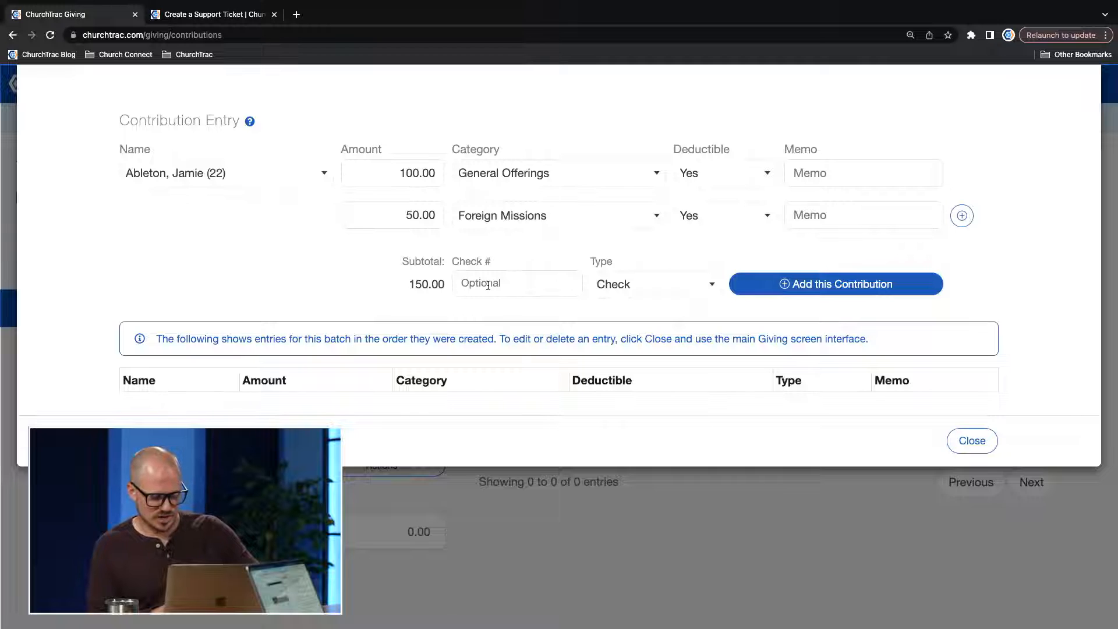
pyautogui.click(838, 284)
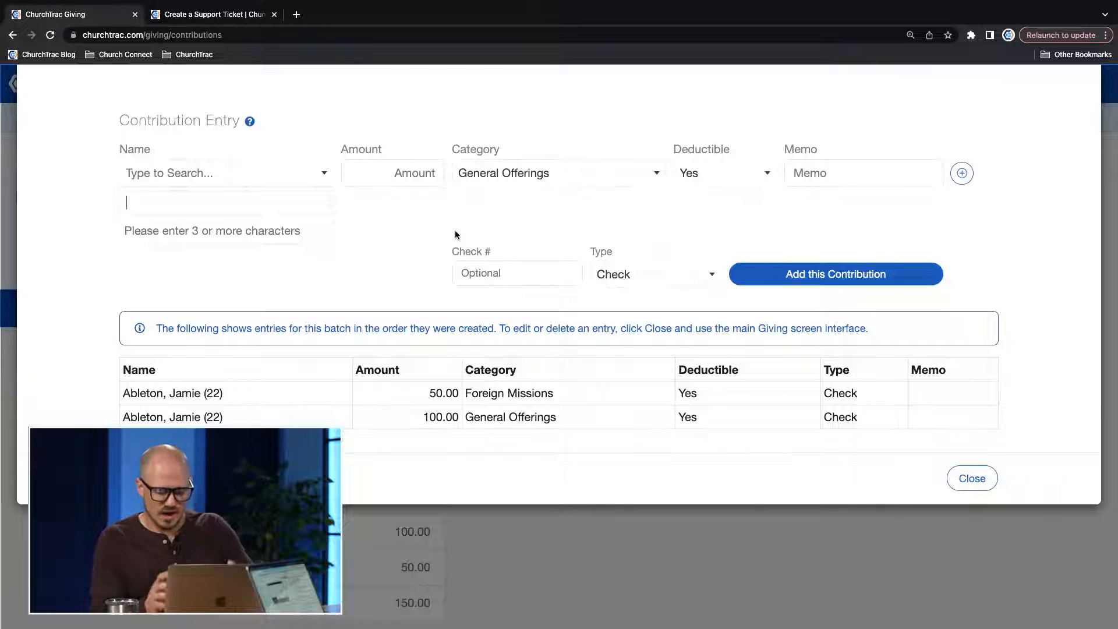
# Add a 250 General Offerings contribution with type Cash for a second donor.
pyautogui.write('joh')
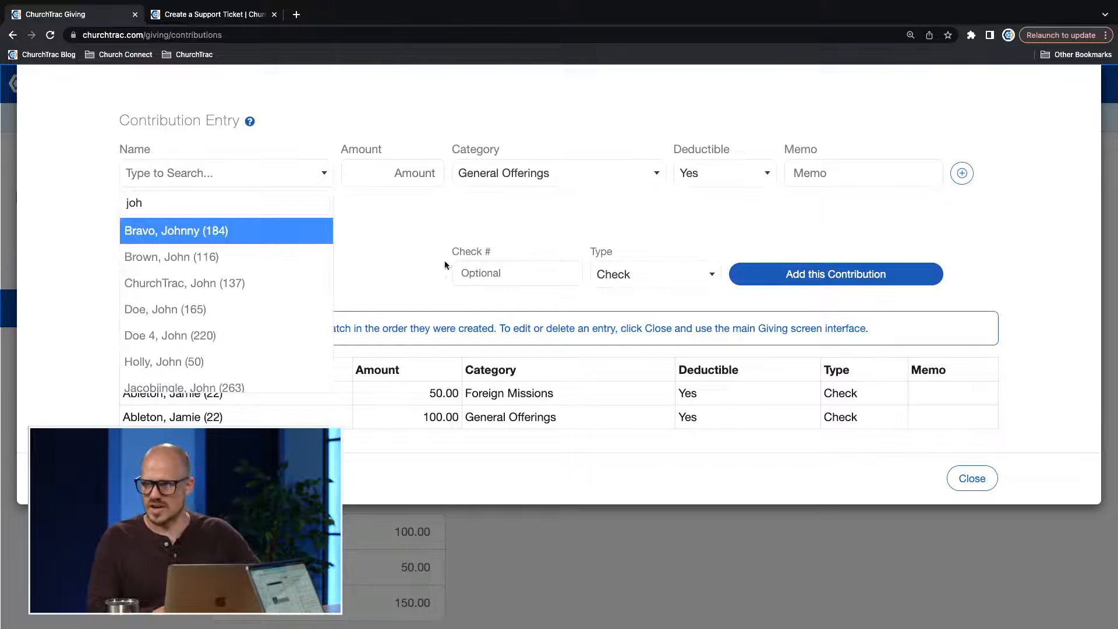
pyautogui.click(181, 362)
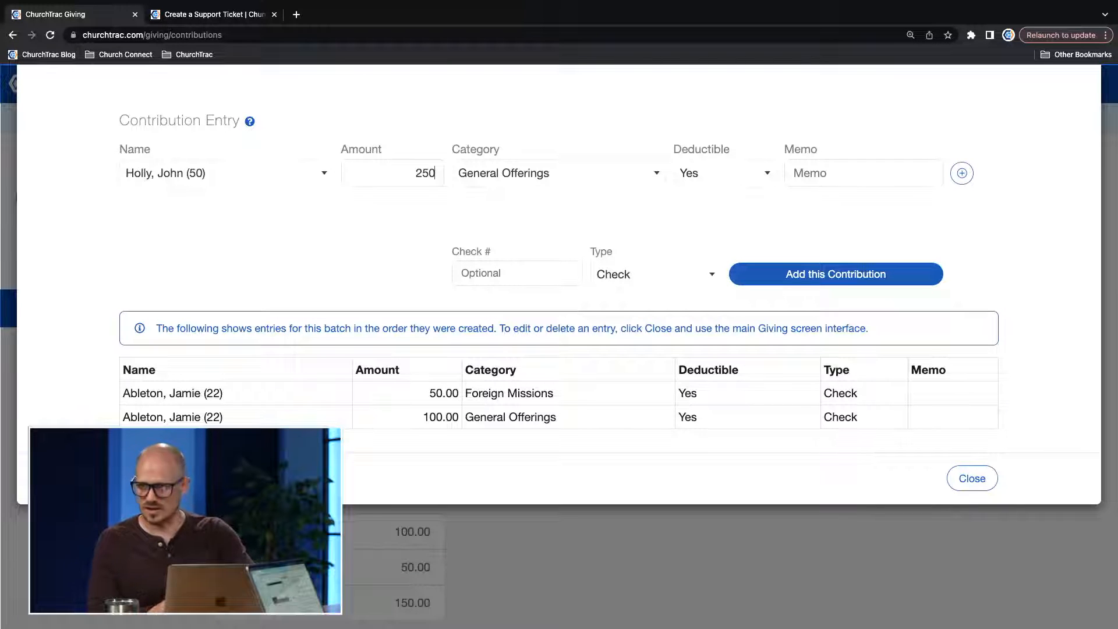
pyautogui.click(640, 279)
pyautogui.click(608, 354)
pyautogui.click(766, 268)
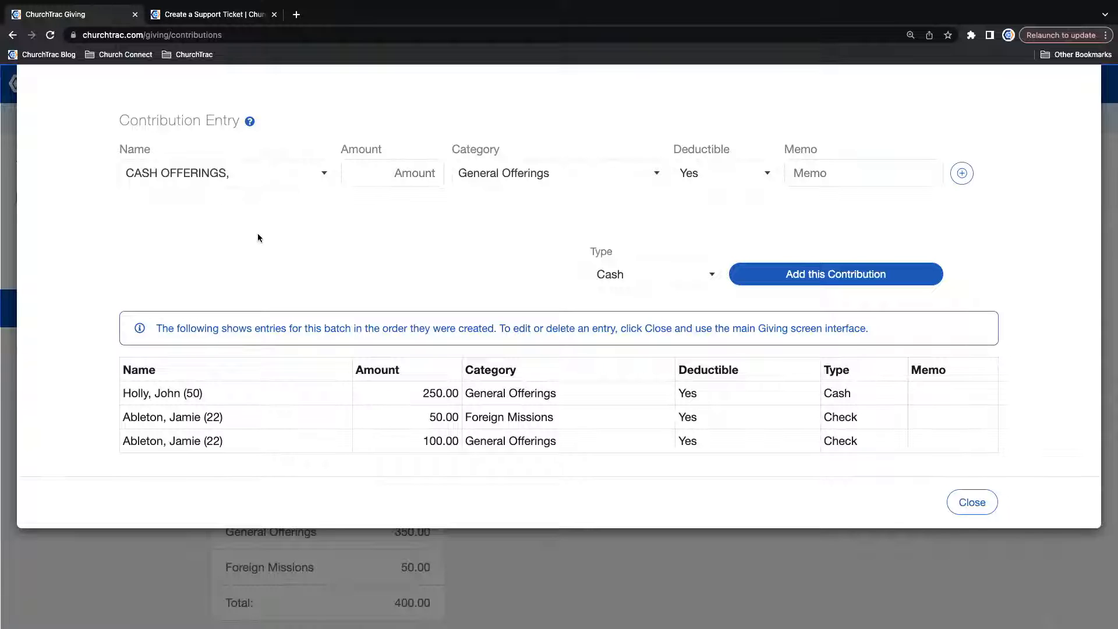
# Add a cash contribution of 1234 to General Offerings under the CASH OFFERINGS name.
pyautogui.write('1234')
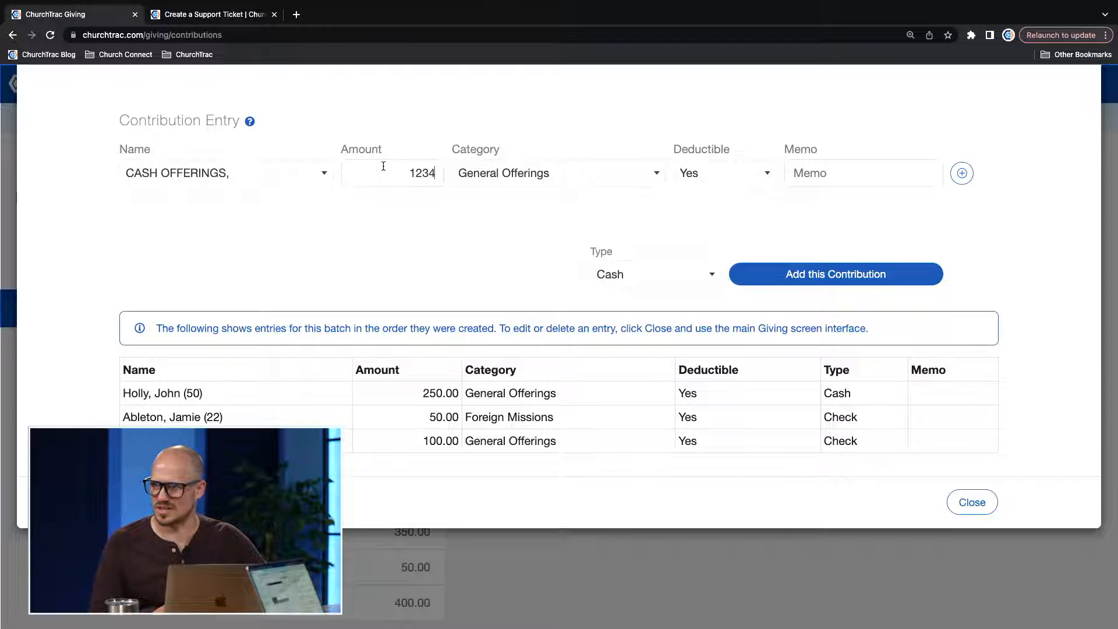
pyautogui.click(554, 176)
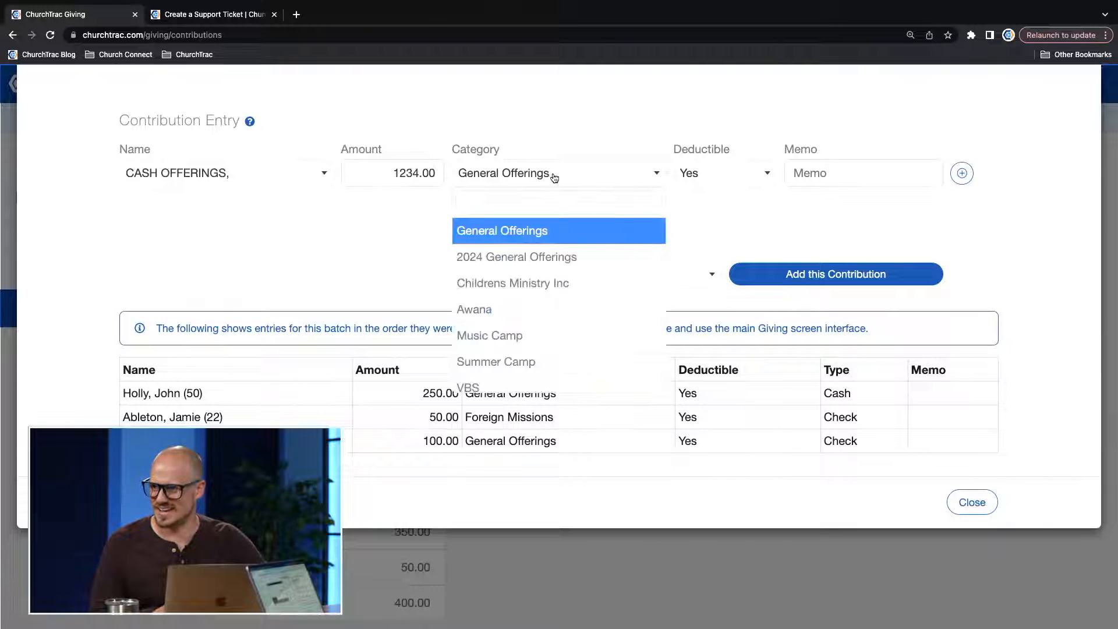
pyautogui.click(516, 231)
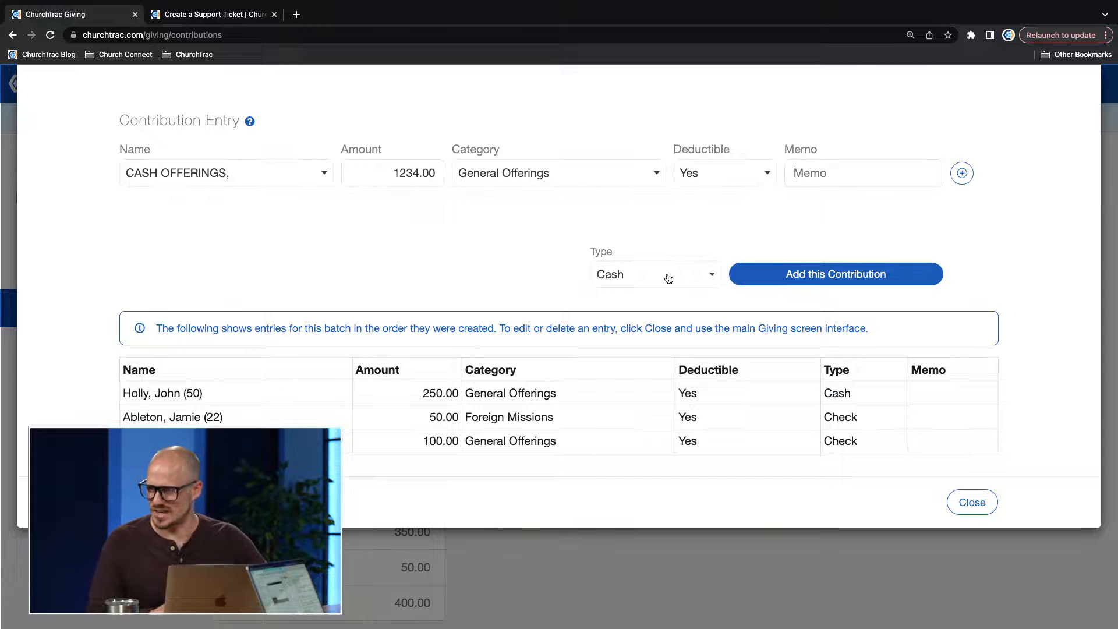
pyautogui.click(774, 277)
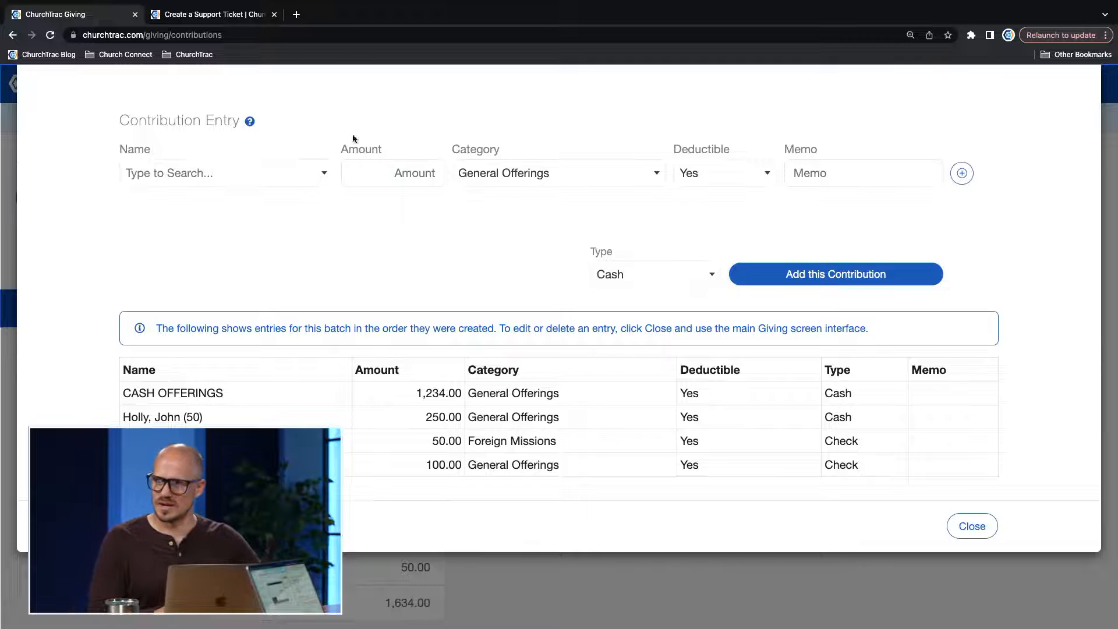
# Enter a third donor's contribution with an amount of 0 and the category In Kind Donations.
pyautogui.click(245, 176)
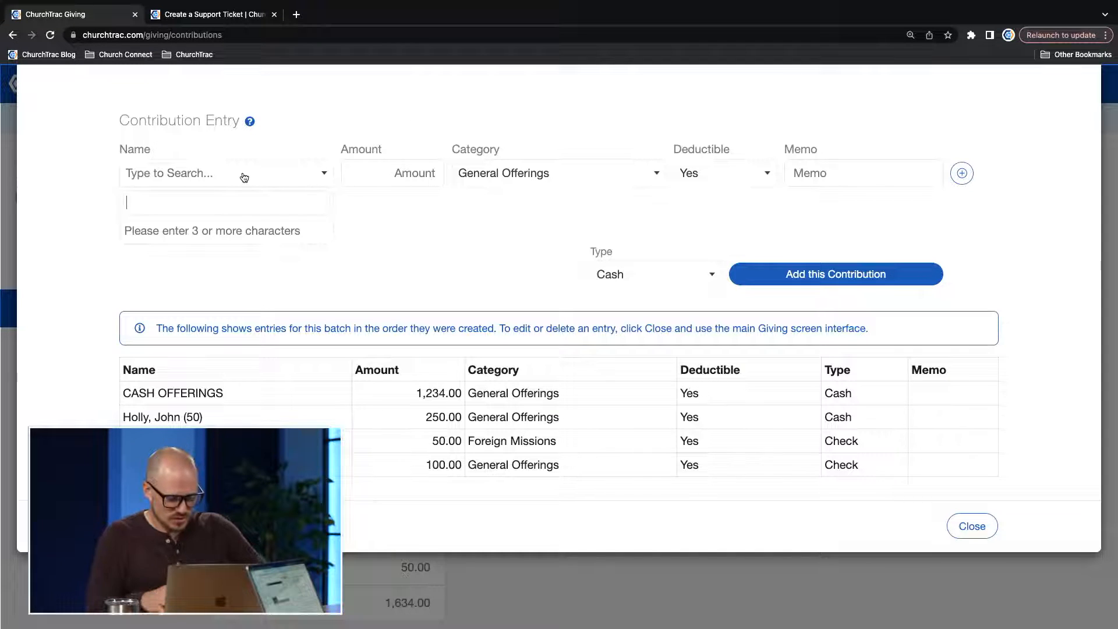
pyautogui.write('ron')
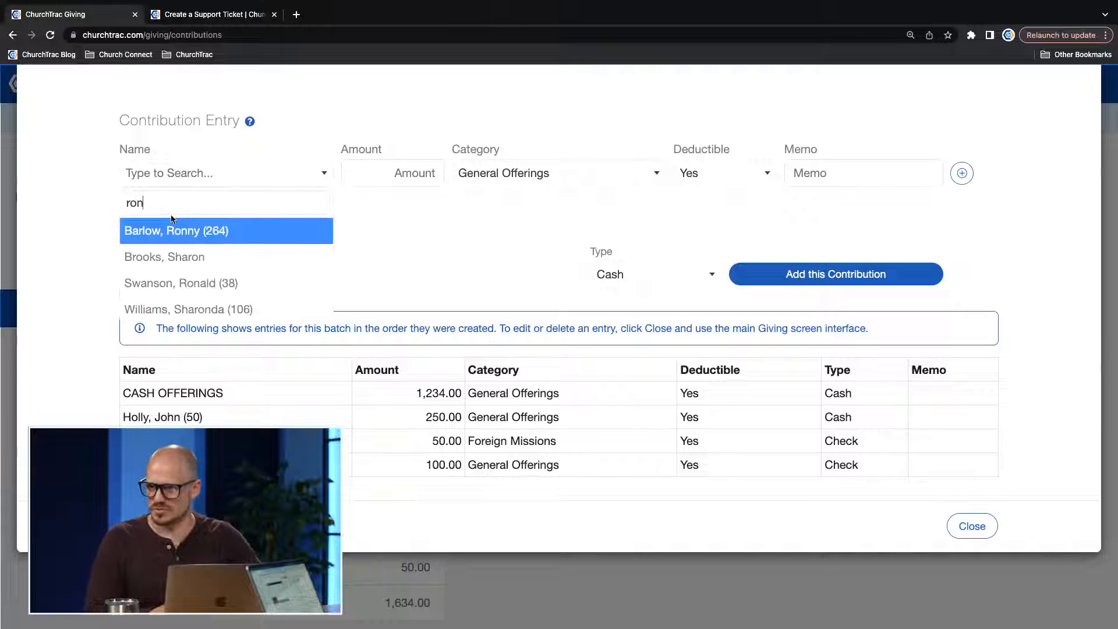
pyautogui.click(164, 284)
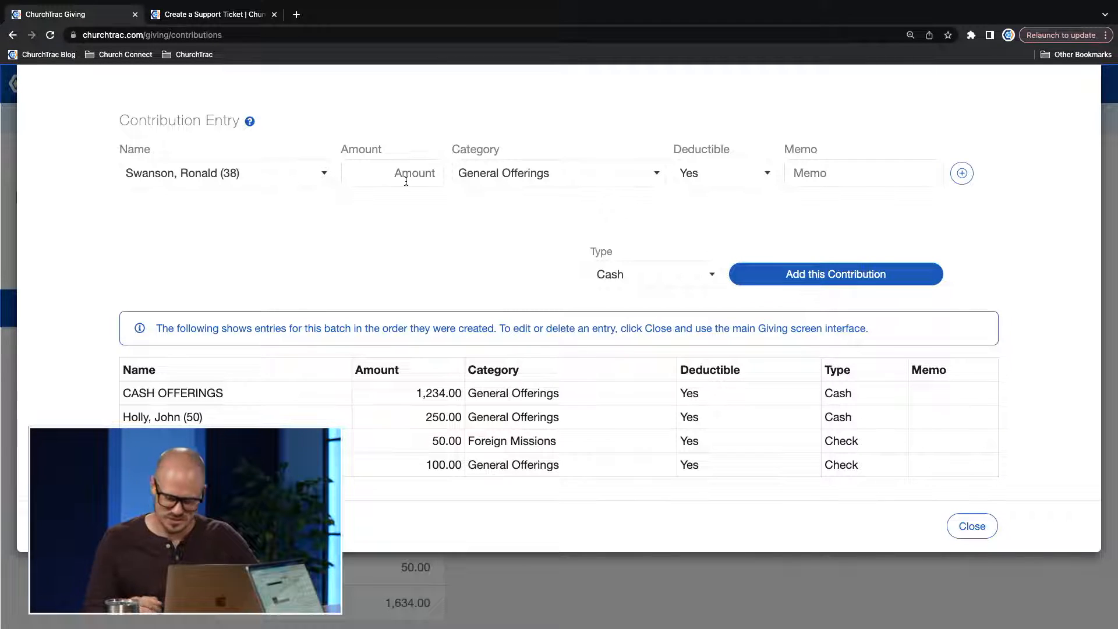
pyautogui.write('0')
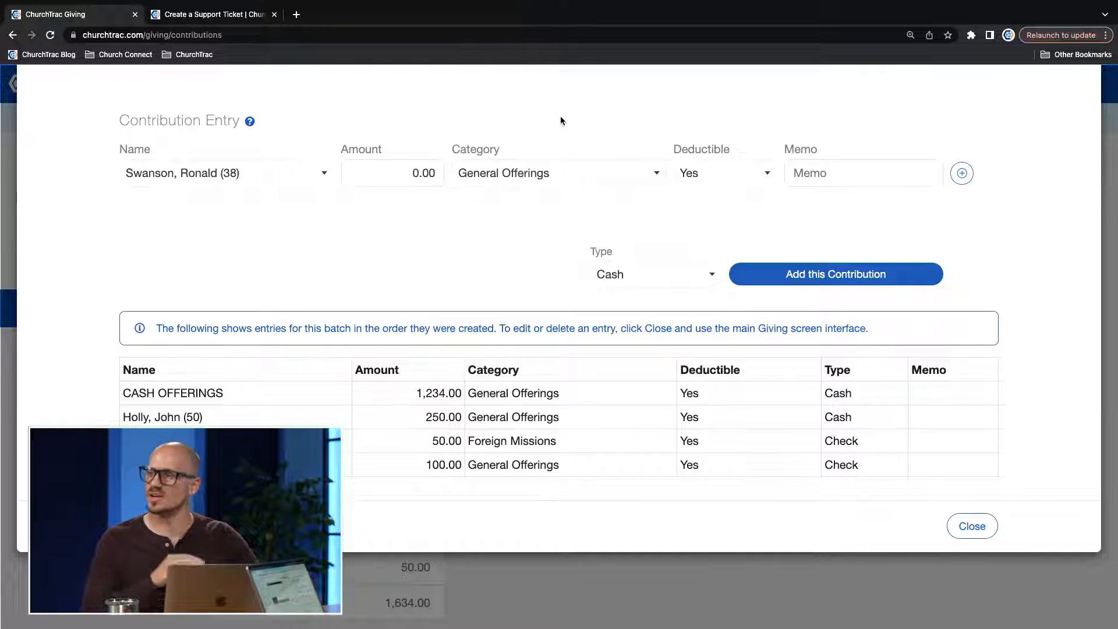
pyautogui.click(545, 174)
pyautogui.scroll(-3, 534, 260)
pyautogui.click(521, 312)
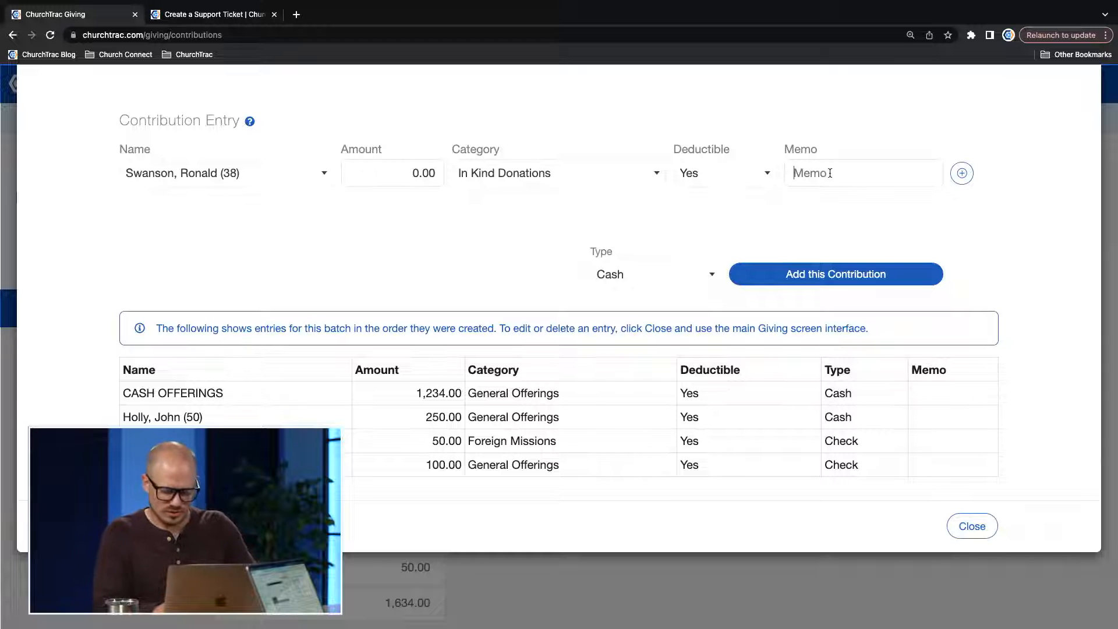
# Give the in-kind contribution the memo "couch for youth room" and type Other, add it to the batch and leave contribution entry.
pyautogui.write('cou')
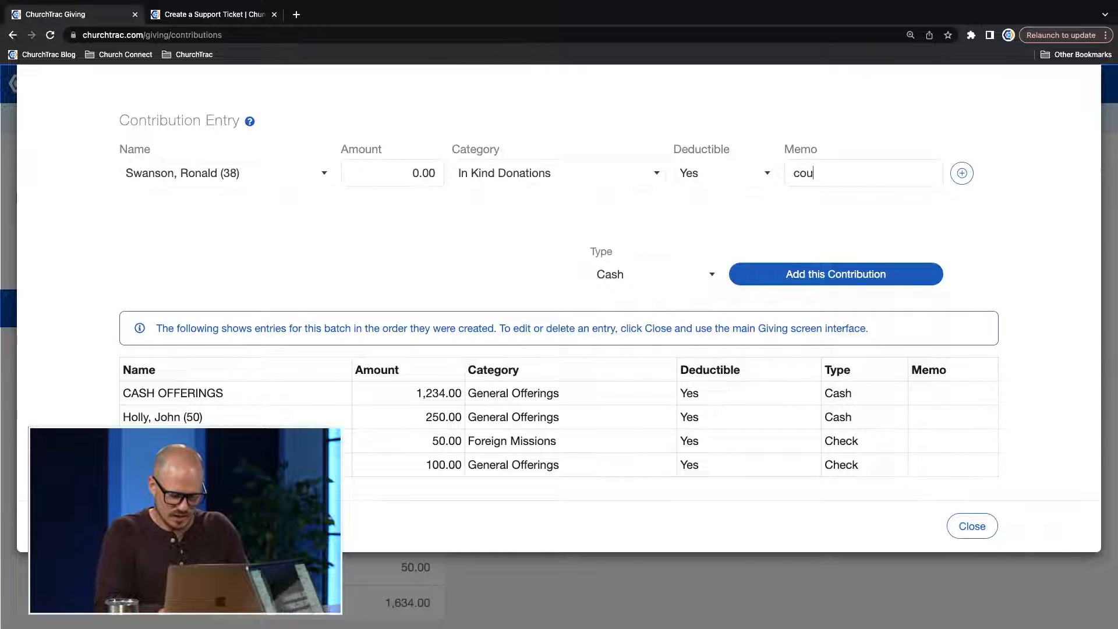
pyautogui.write('ch for youth room')
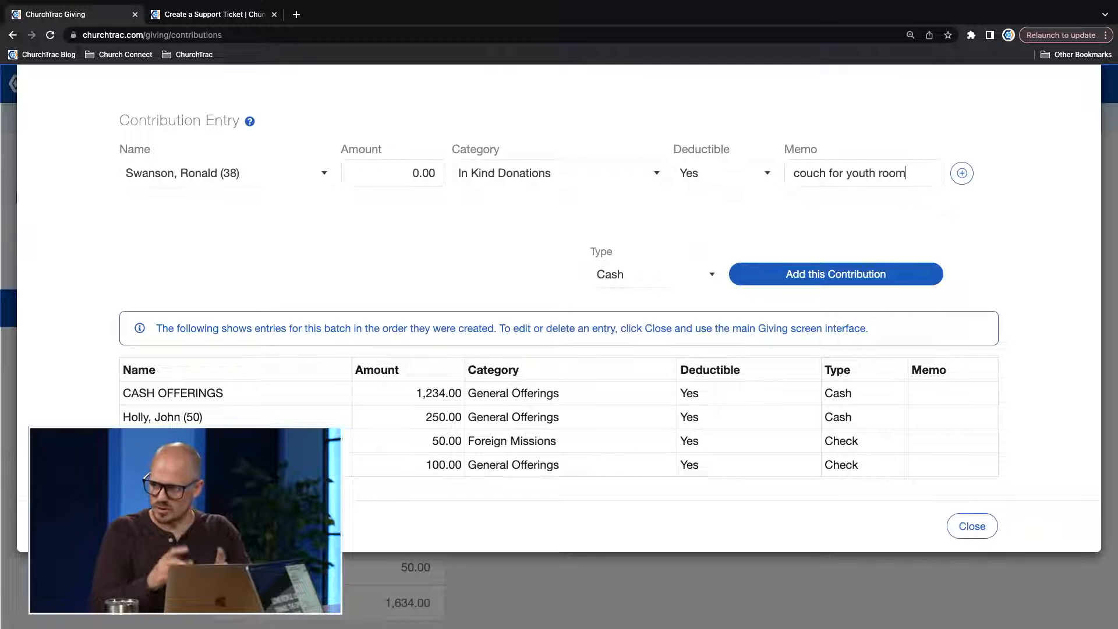
pyautogui.click(681, 274)
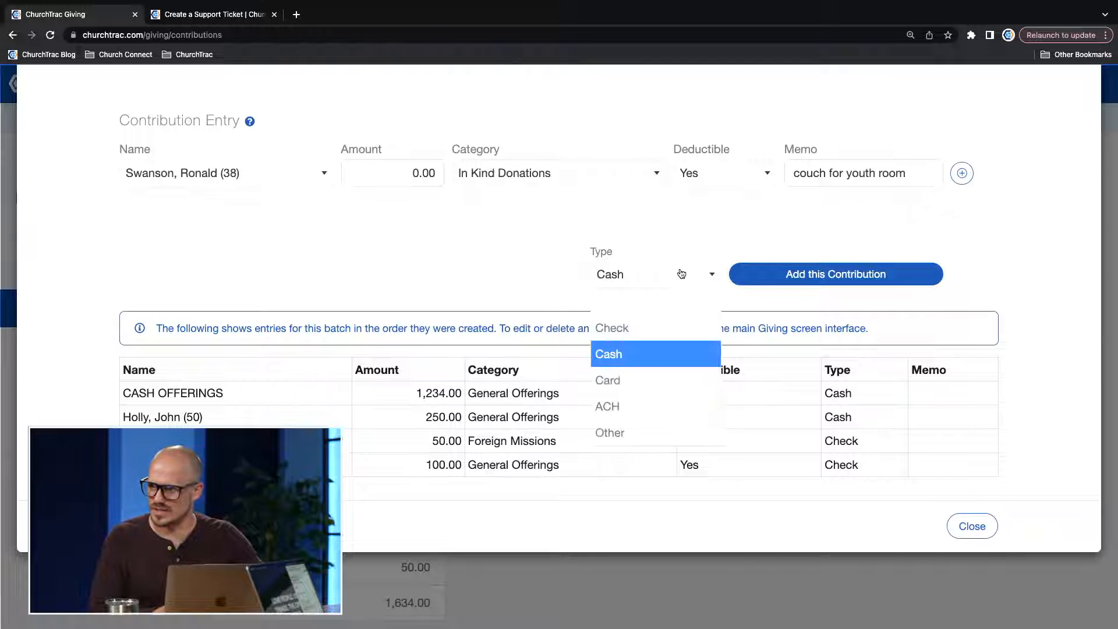
pyautogui.click(624, 431)
pyautogui.click(823, 275)
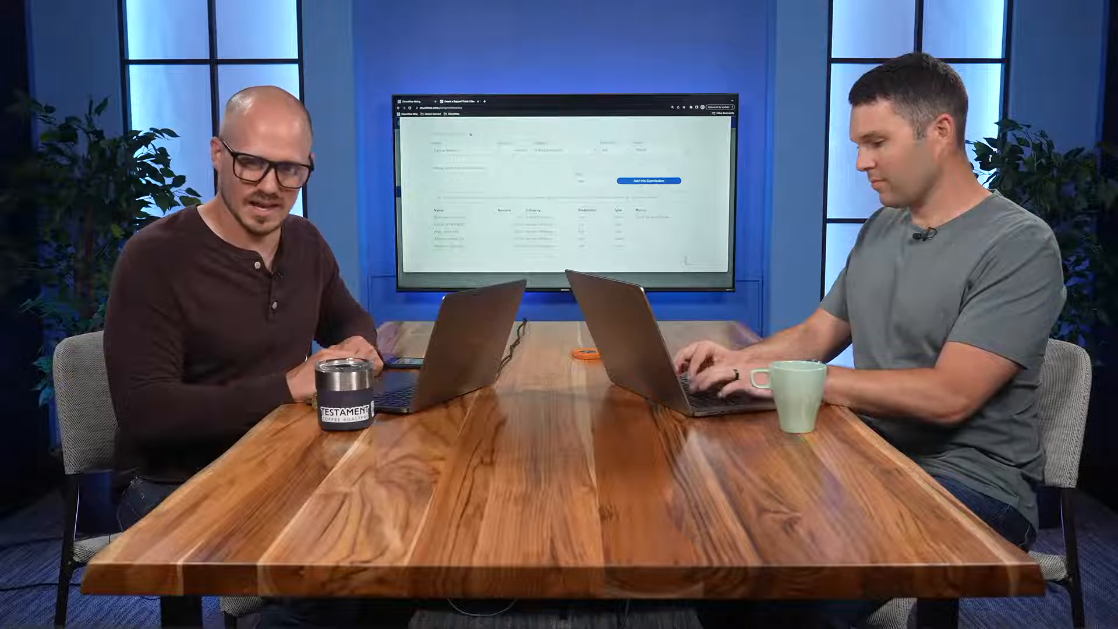
pyautogui.click(689, 265)
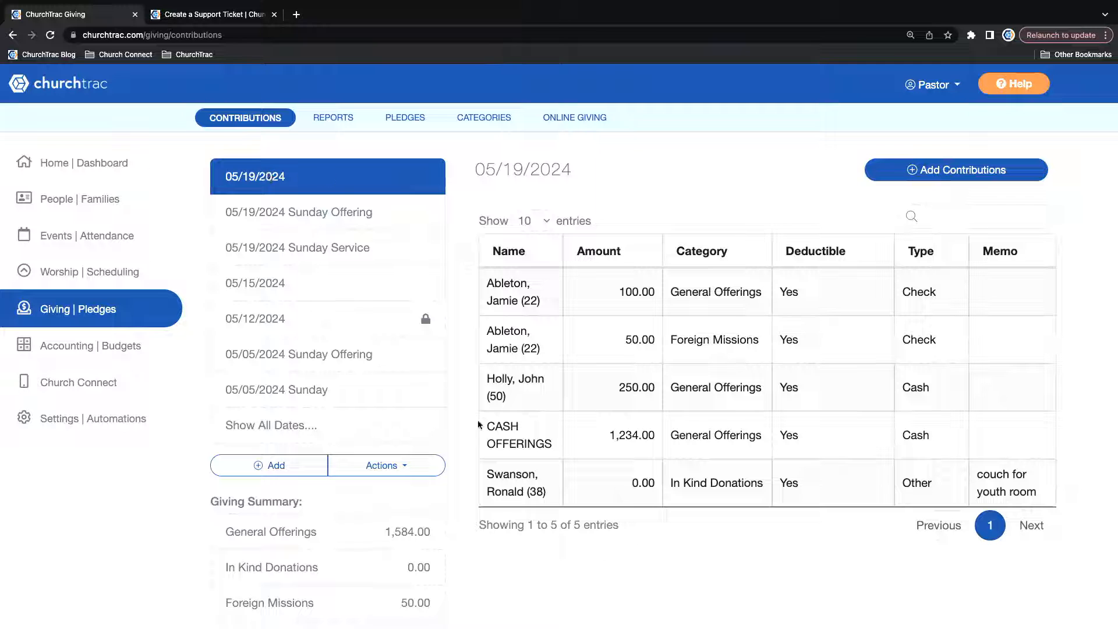
# Examine the Import Contributions options for the 05/19/2024 batch, including import type, new categories and new names, and close them.
pyautogui.click(401, 472)
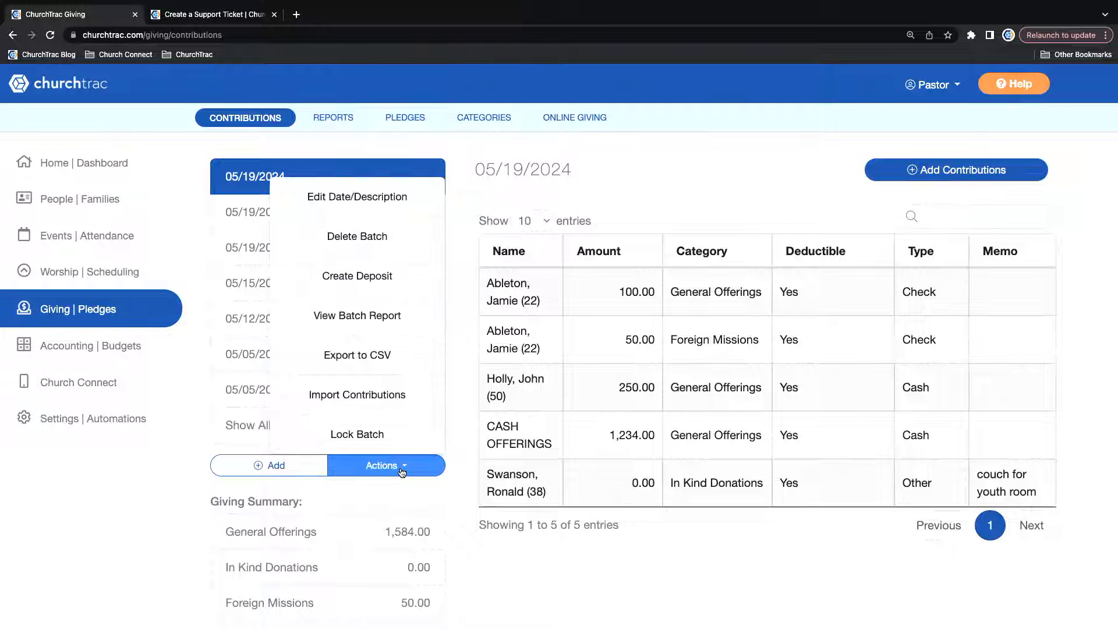
pyautogui.click(361, 397)
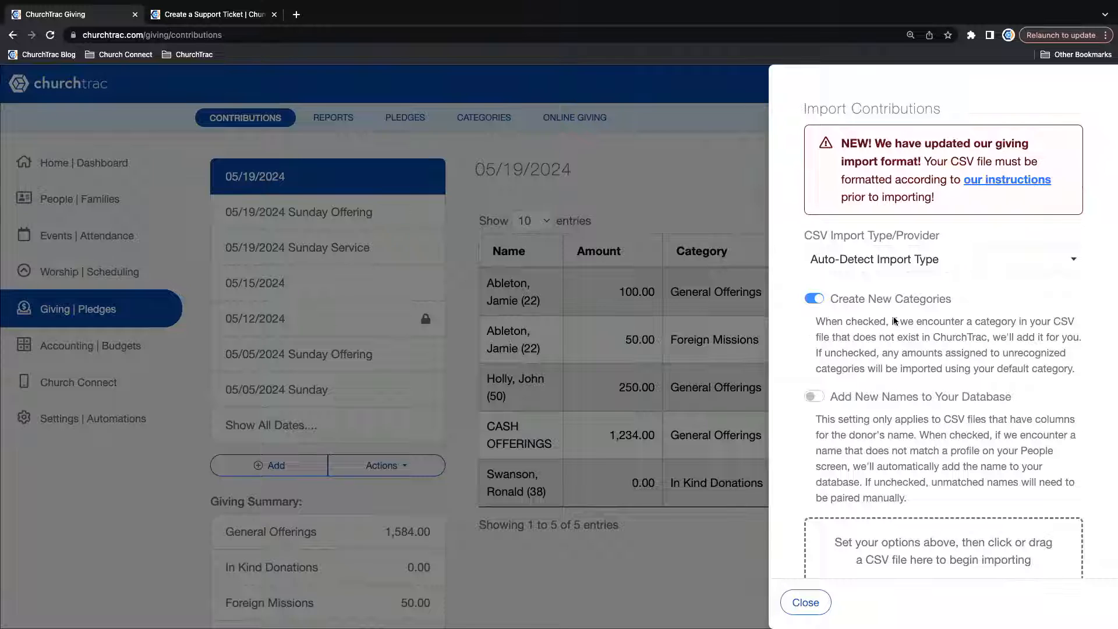
pyautogui.scroll(-1, 893, 316)
pyautogui.click(805, 602)
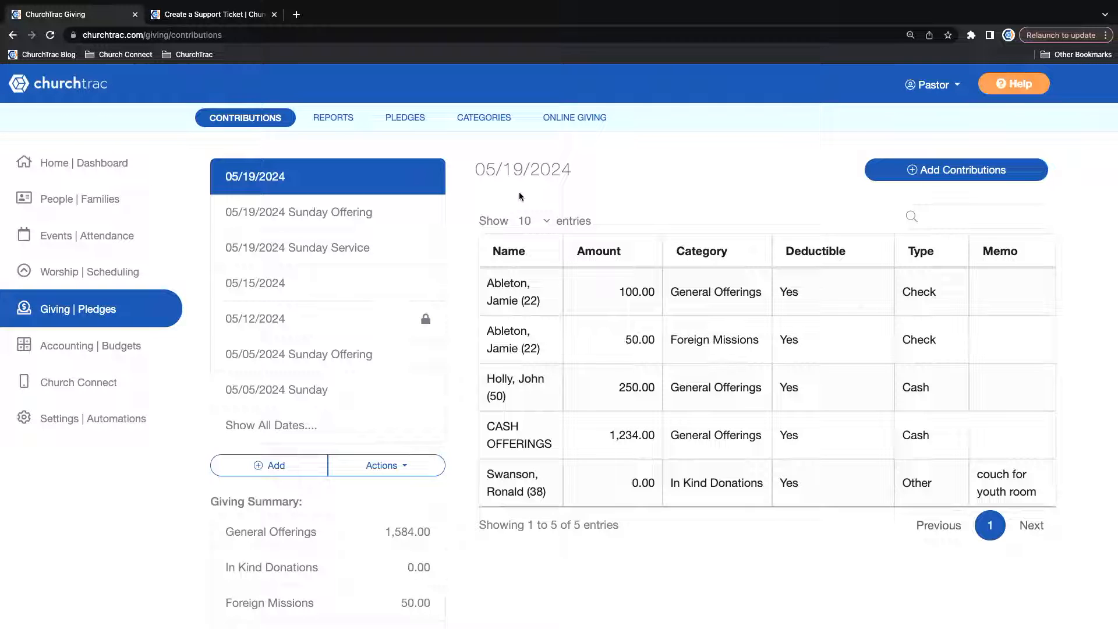
# Start a deposit from the 05/19/2024 batch's contributions and choose the checking account as its destination.
pyautogui.click(393, 466)
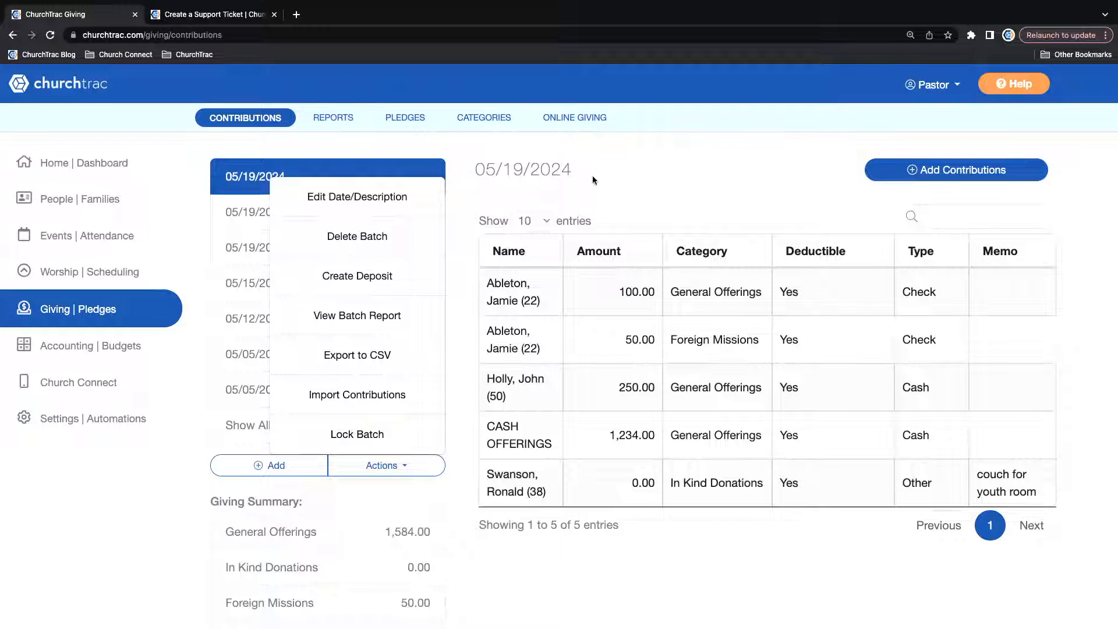
pyautogui.click(569, 209)
pyautogui.click(361, 278)
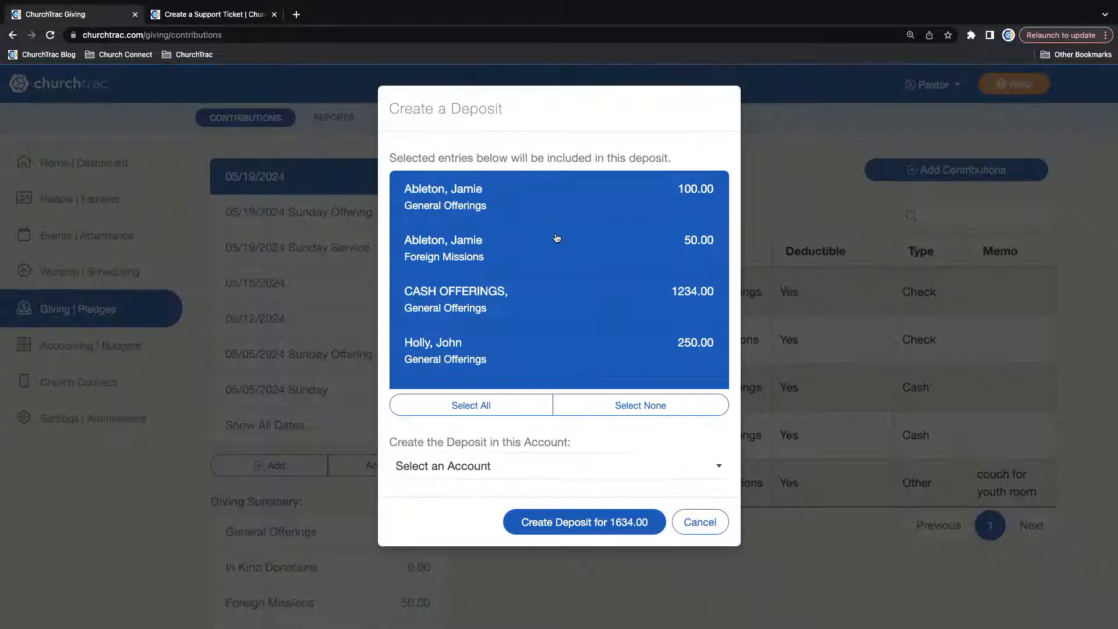
pyautogui.scroll(-2, 582, 265)
pyautogui.click(542, 463)
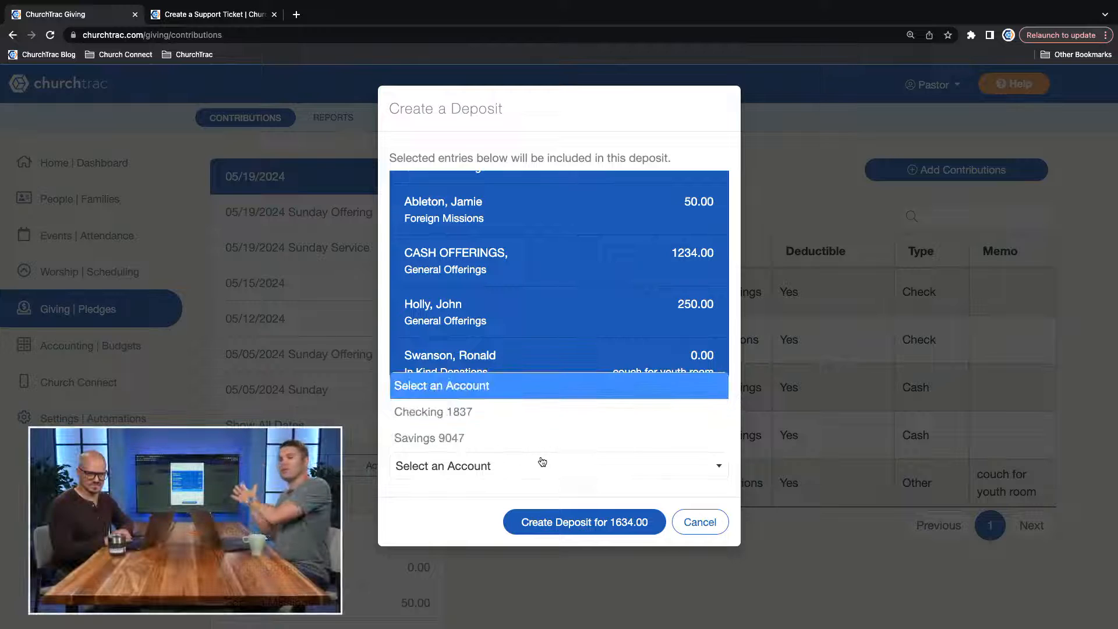
pyautogui.click(501, 411)
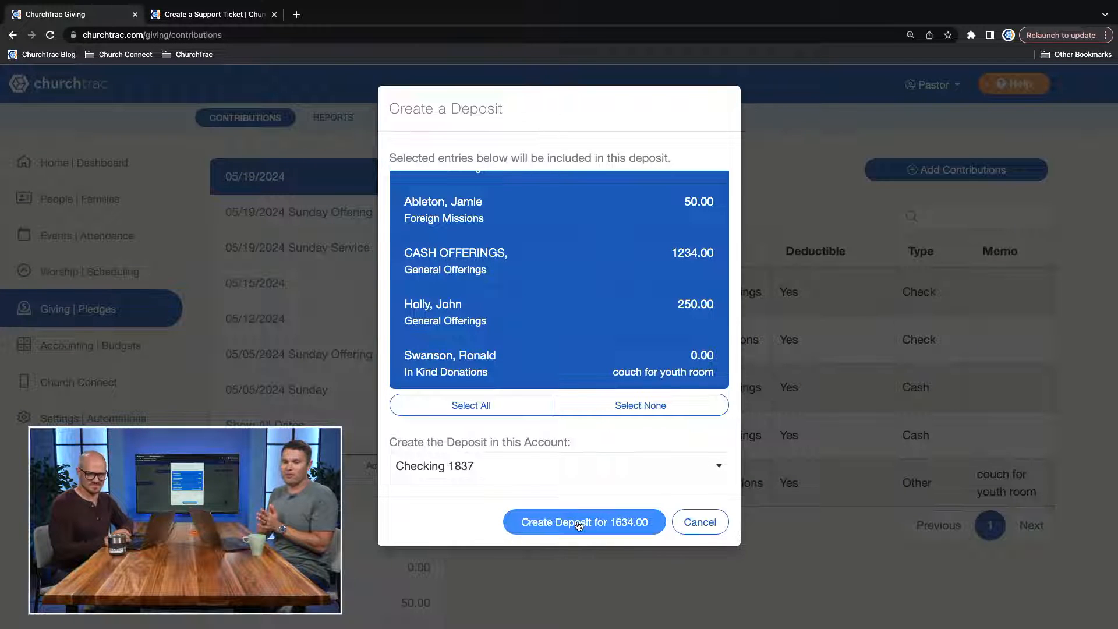
# Exclude the In Kind Donations couch entry from the deposit and create the deposit.
pyautogui.click(551, 363)
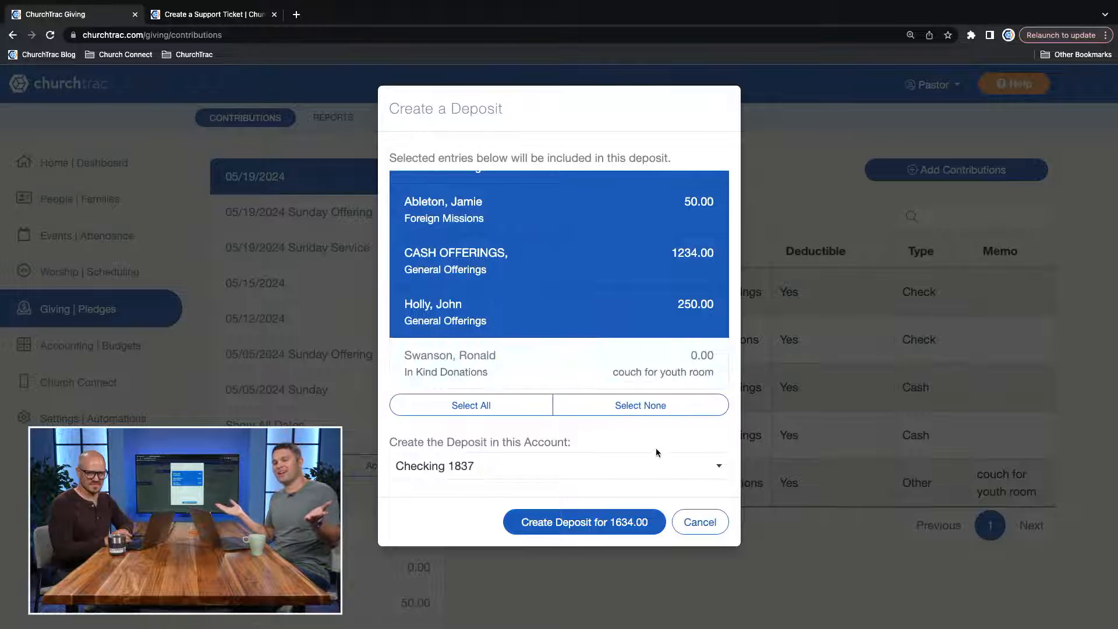
pyautogui.click(560, 522)
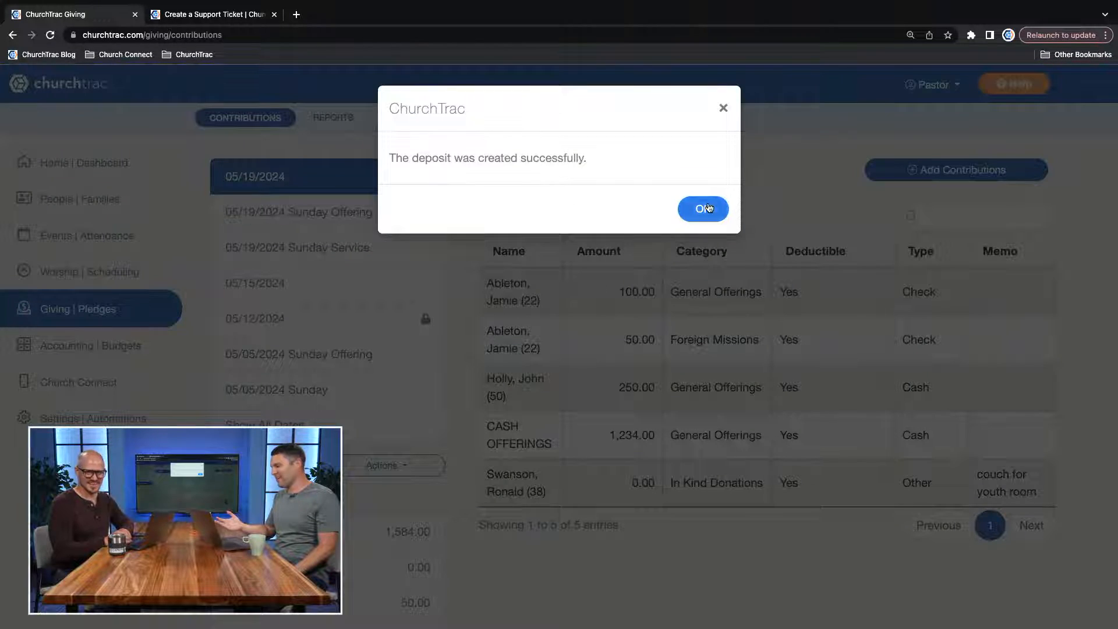
pyautogui.click(704, 208)
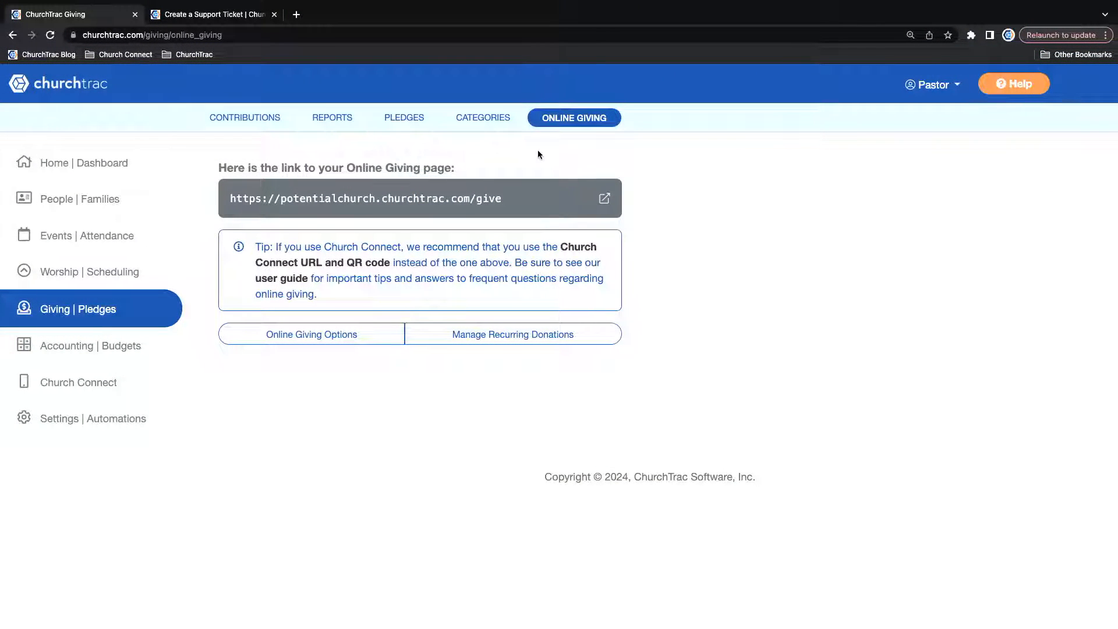
# Highlight the church's public link in the Online Giving section to point it out.
pyautogui.tripleClick(511, 200)
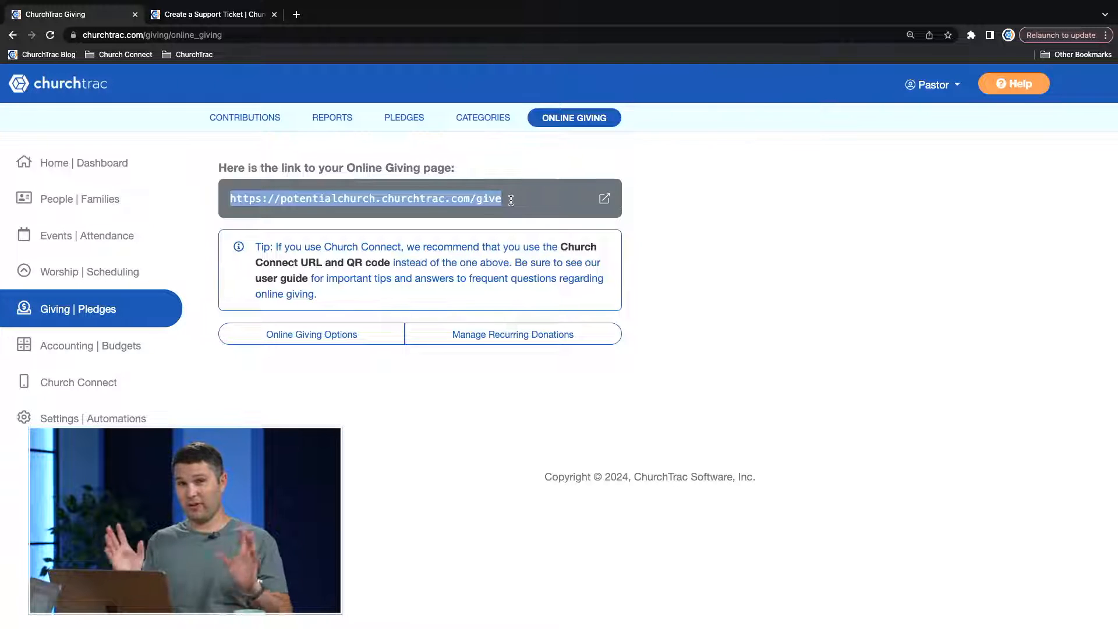
pyautogui.click(530, 189)
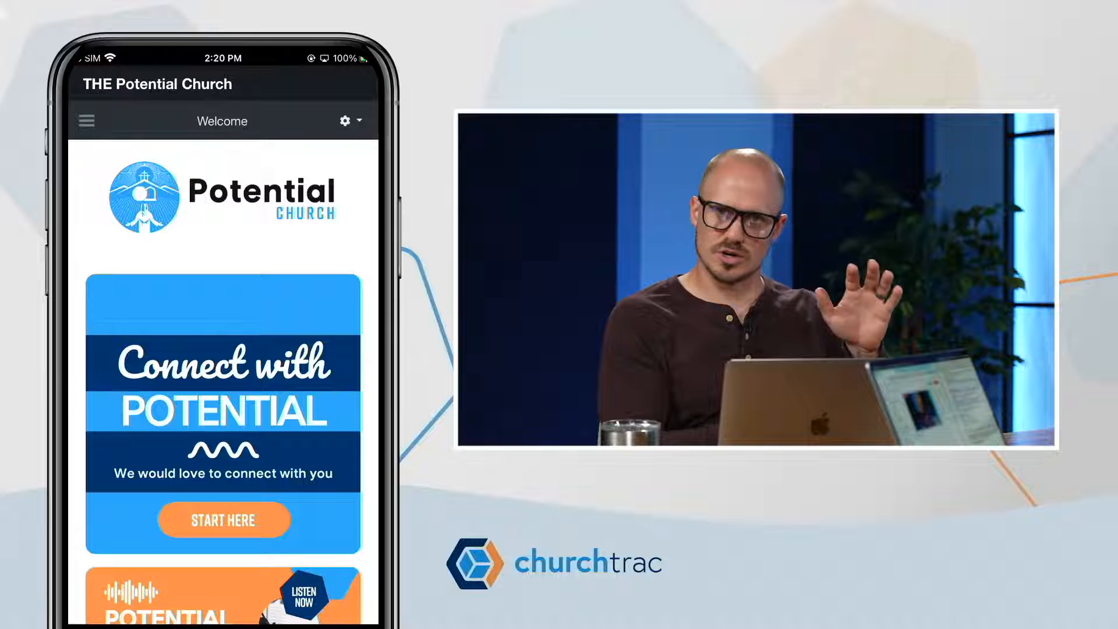
# Switch to the church's mobile app, browse its Welcome page to the giving banner and open Online Giving.
pyautogui.scroll(-5, 224, 382)
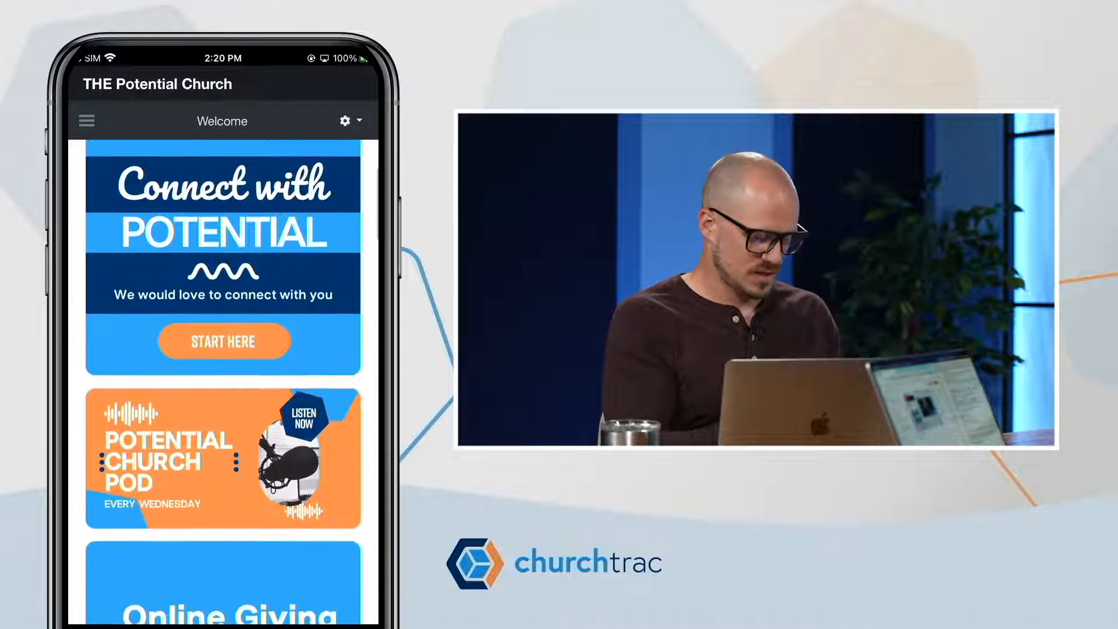
pyautogui.scroll(-8, 223, 382)
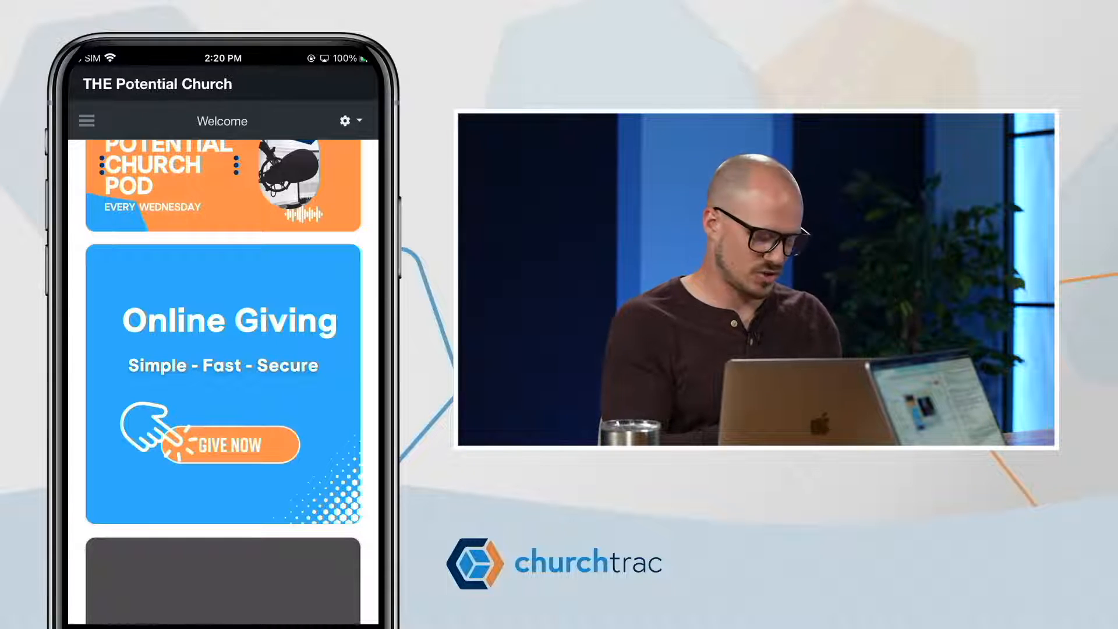
pyautogui.click(87, 120)
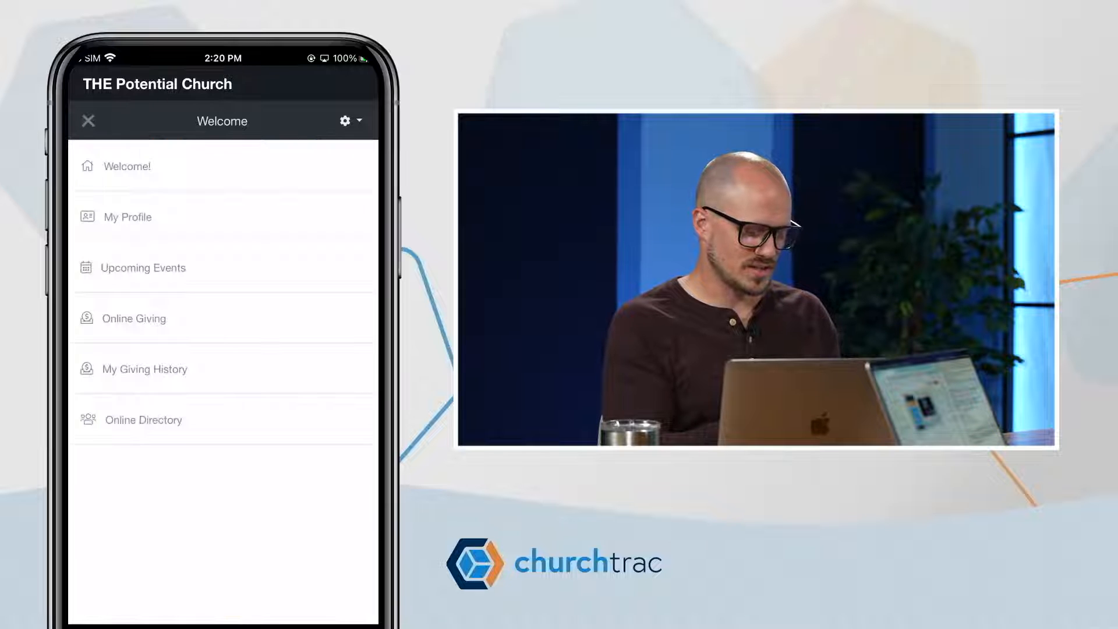
pyautogui.click(134, 319)
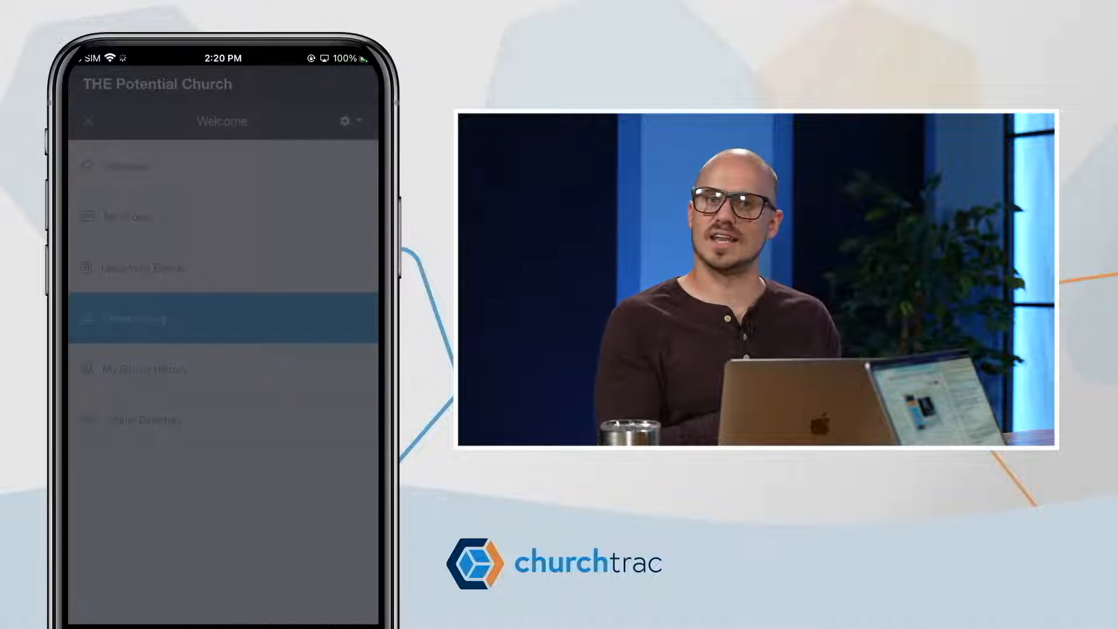
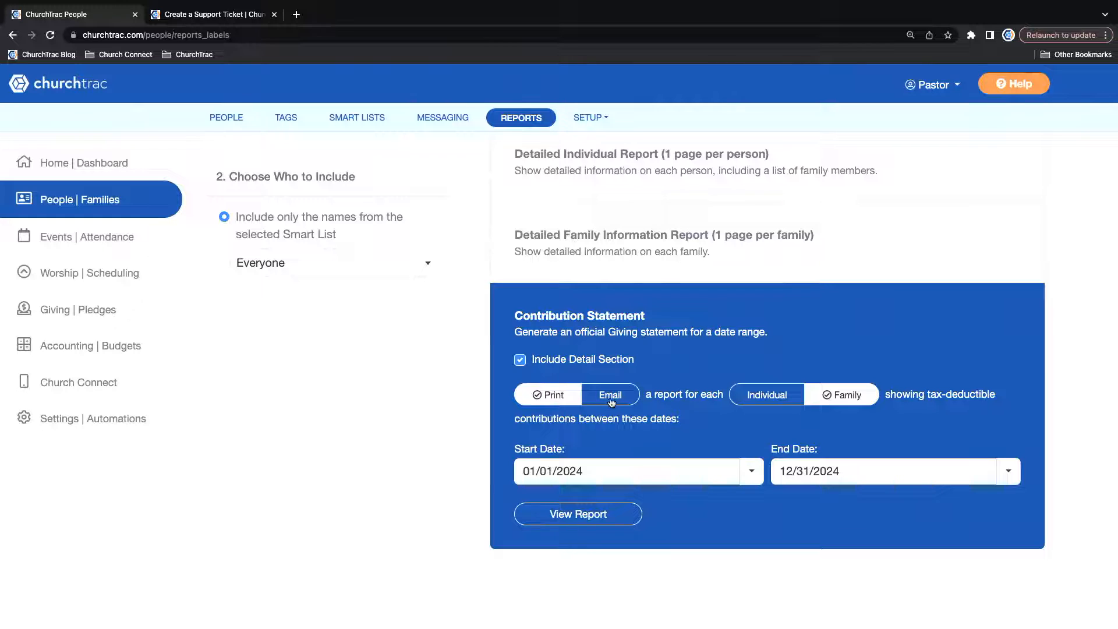
# Choose email delivery for the Contribution Statement, and look through the Giving reports, expanding Giving Totals By Date.
pyautogui.click(618, 401)
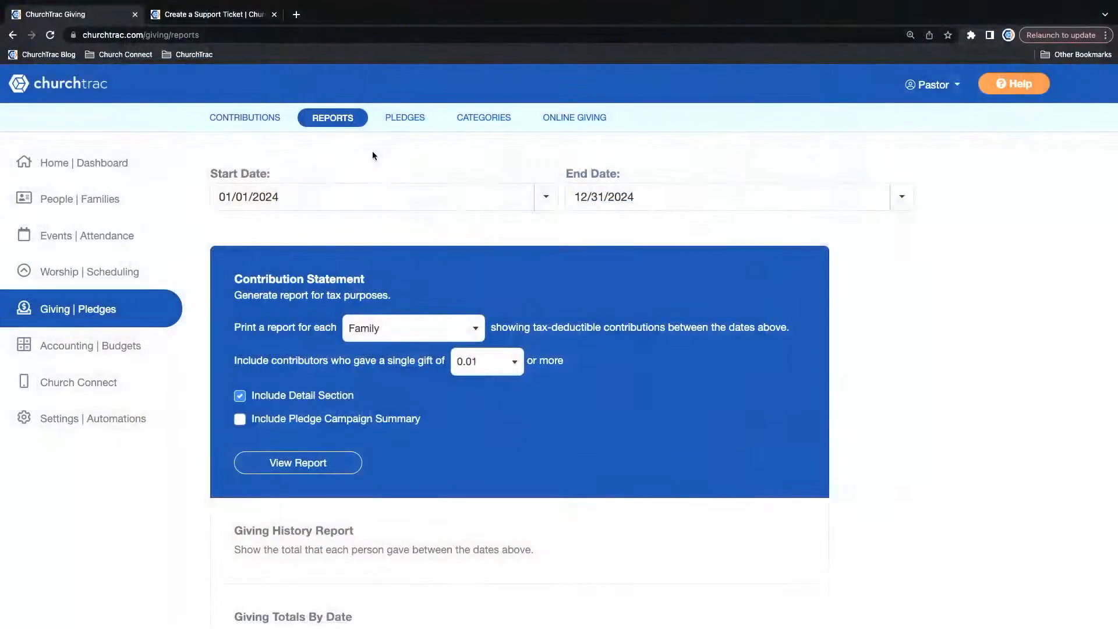
pyautogui.scroll(-2, 373, 156)
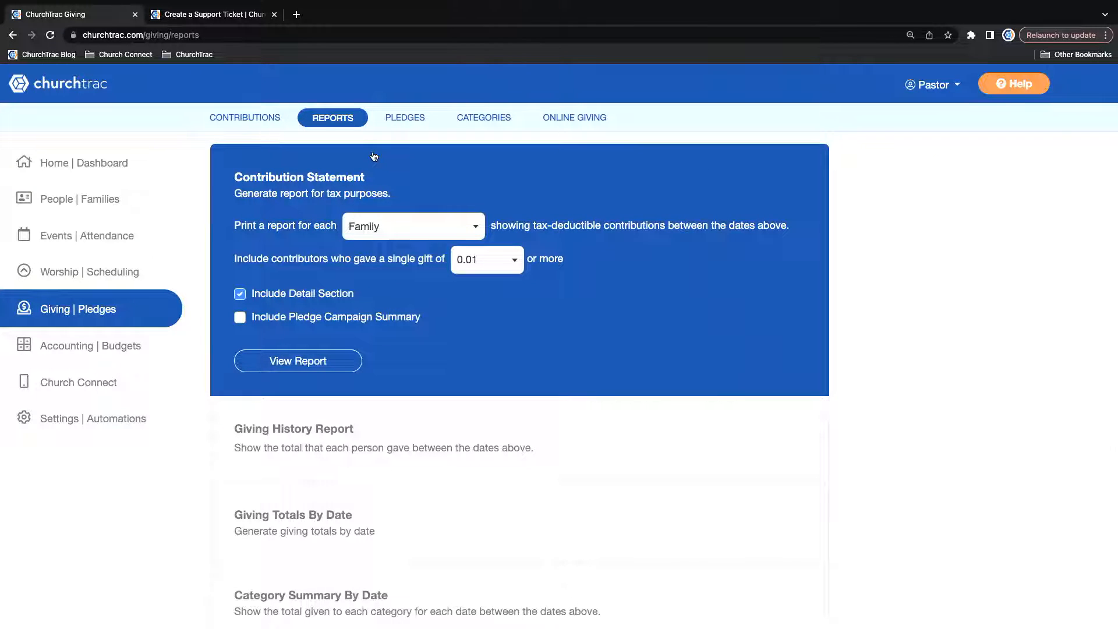
pyautogui.scroll(-3, 374, 156)
pyautogui.scroll(-2, 374, 156)
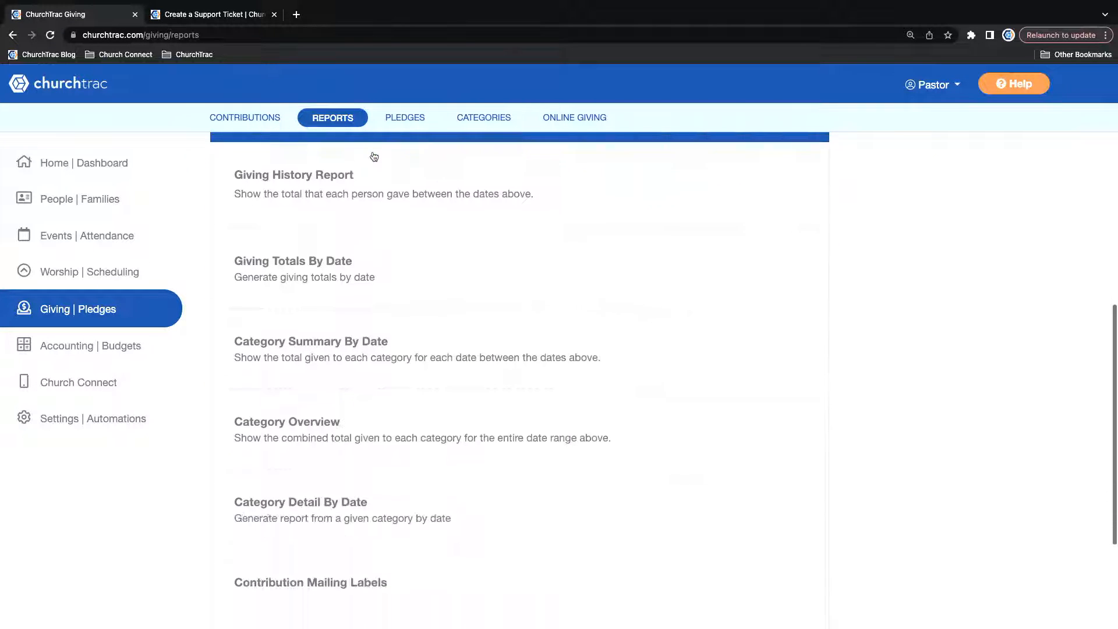
pyautogui.click(387, 288)
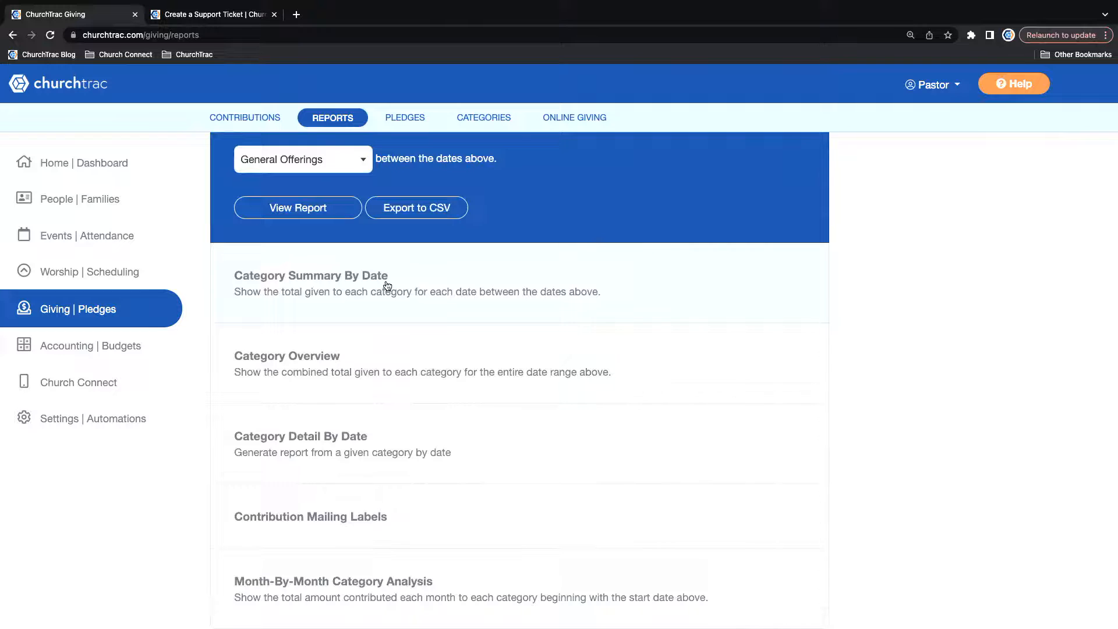
pyautogui.scroll(2, 388, 286)
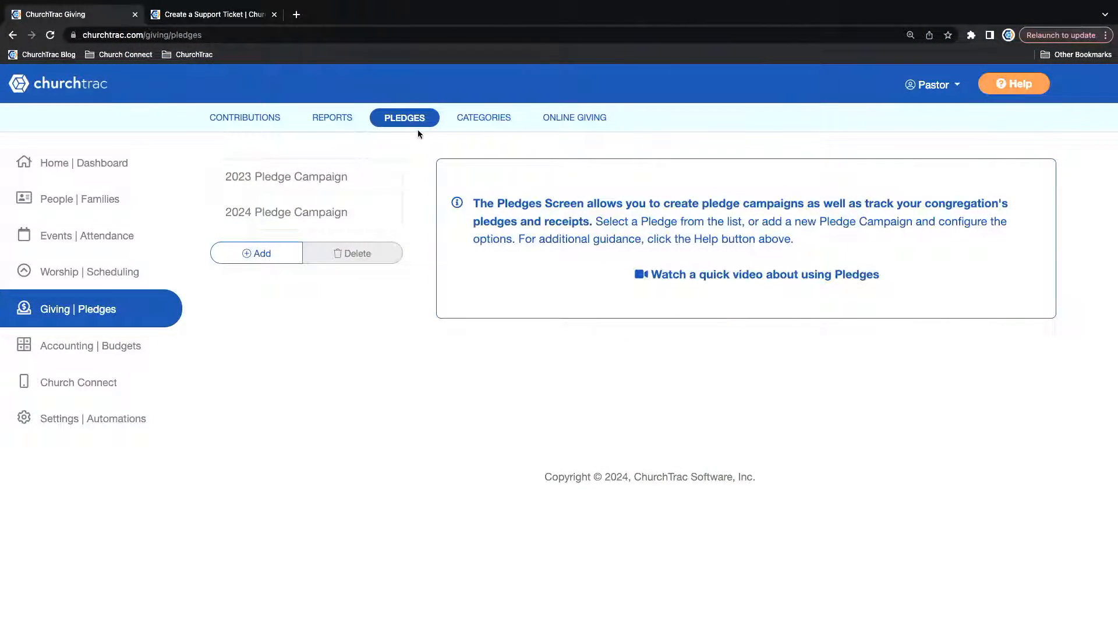
# Delete the existing 2024 Pledge Campaign, confirming the deletion with YES.
pyautogui.click(259, 219)
pyautogui.click(353, 253)
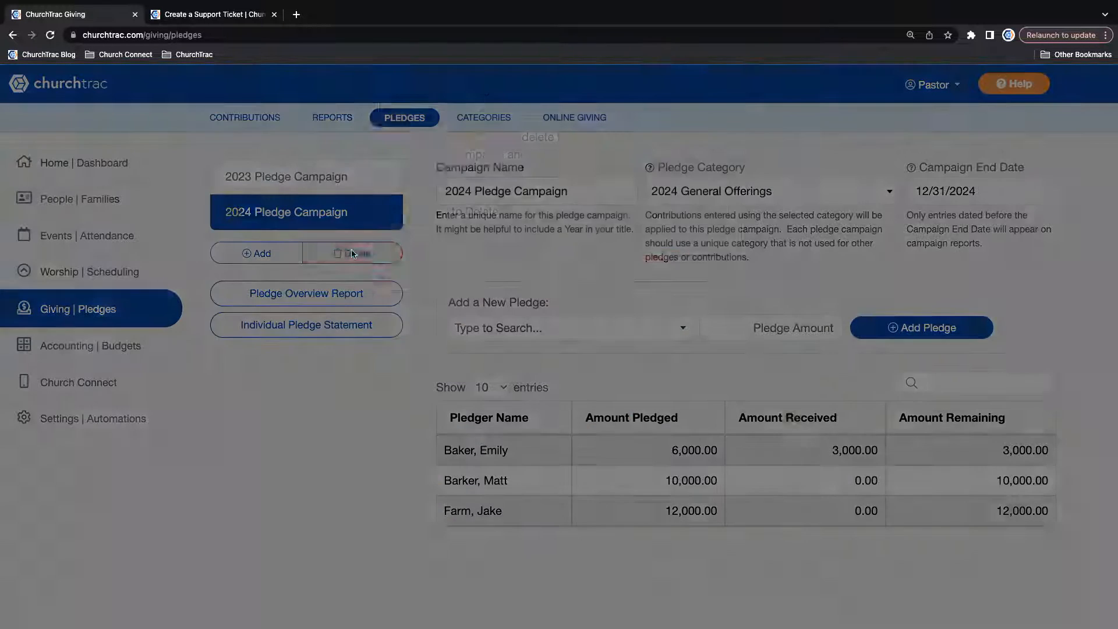
pyautogui.write('YES')
pyautogui.press('Return')
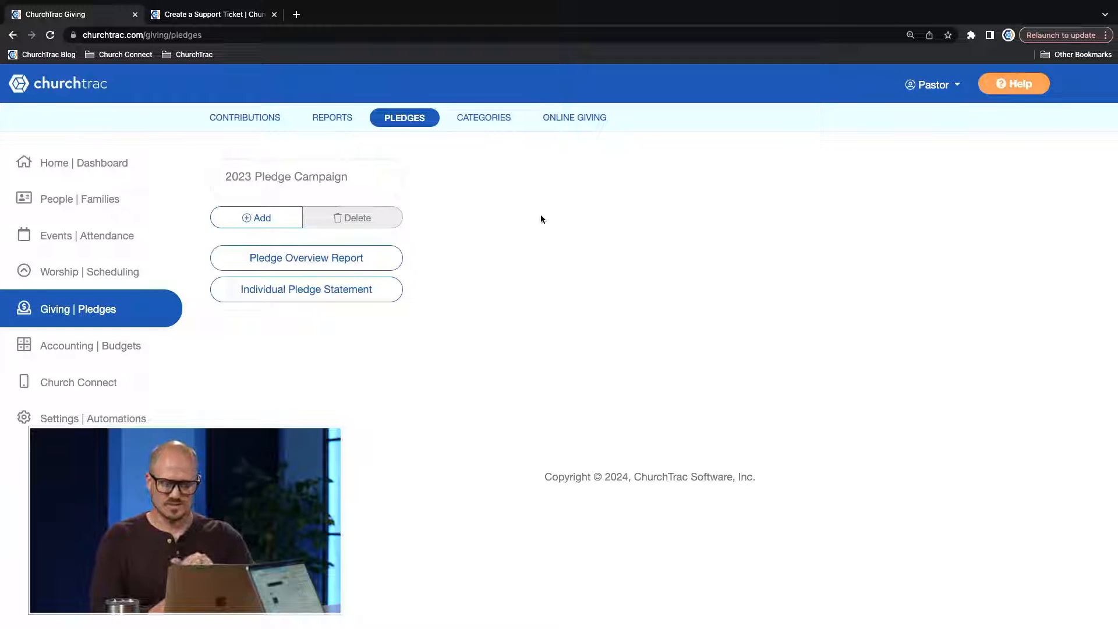
# Add a new pledge campaign named 2024 Pledge Campaign.
pyautogui.click(253, 219)
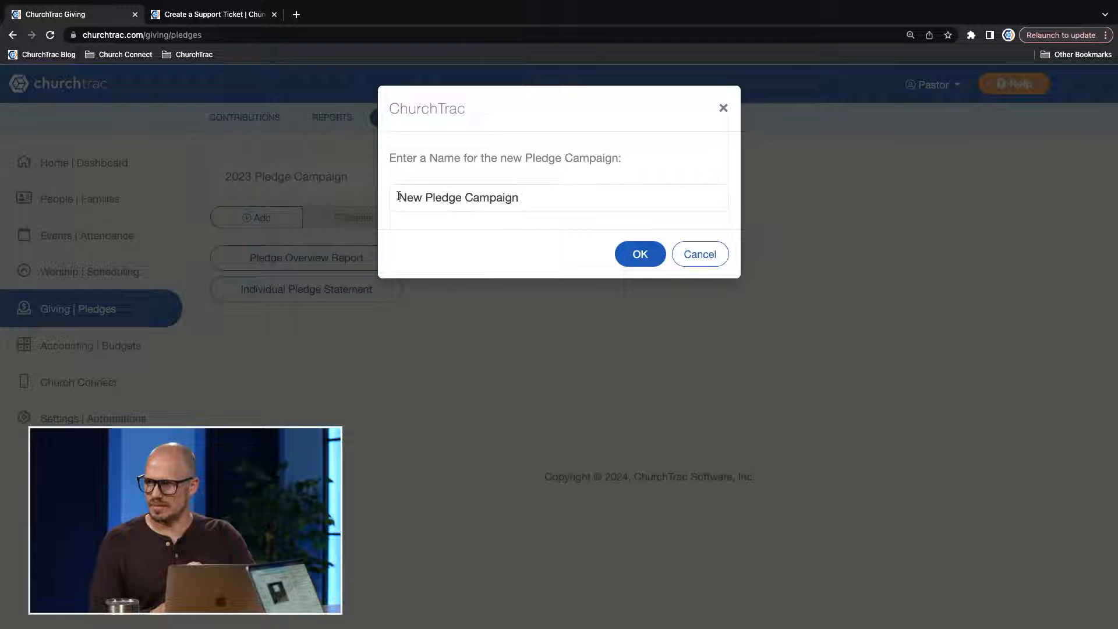
pyautogui.moveTo(420, 197); pyautogui.dragTo(389, 200)
pyautogui.write('2024')
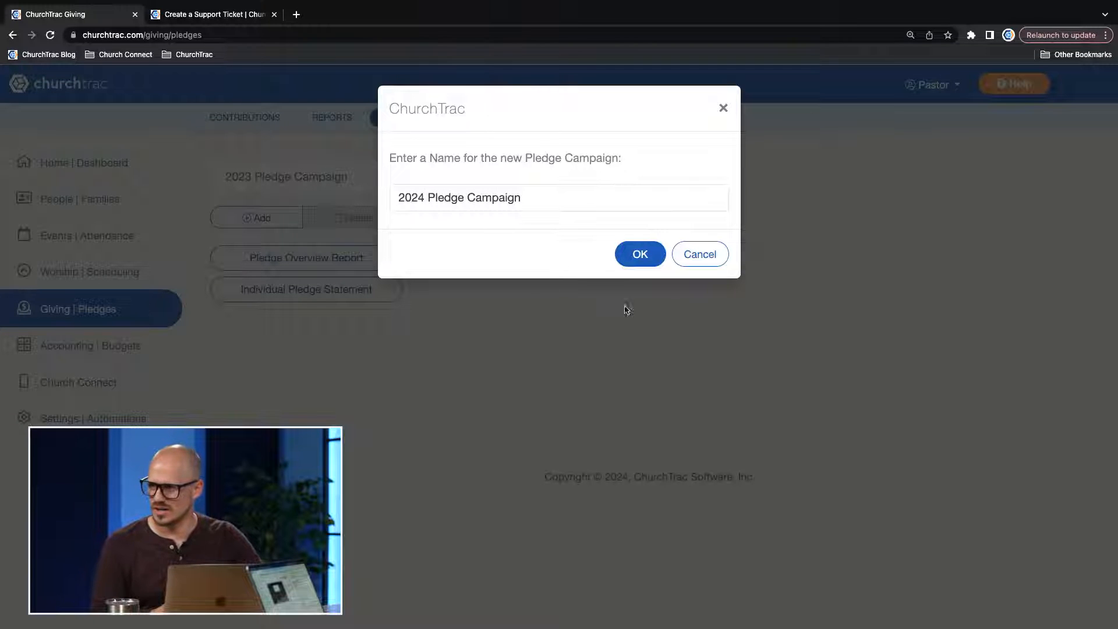
pyautogui.click(639, 252)
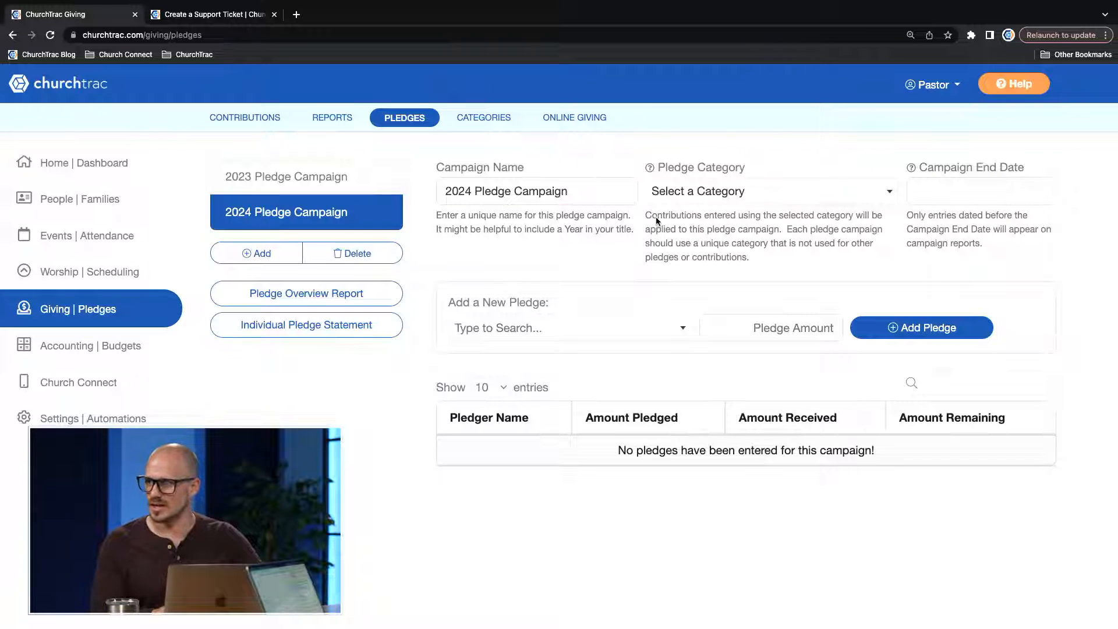
# Set the new campaign's pledge category to 2024 Pledge Campaign and its end date to 12/31/2024.
pyautogui.click(720, 191)
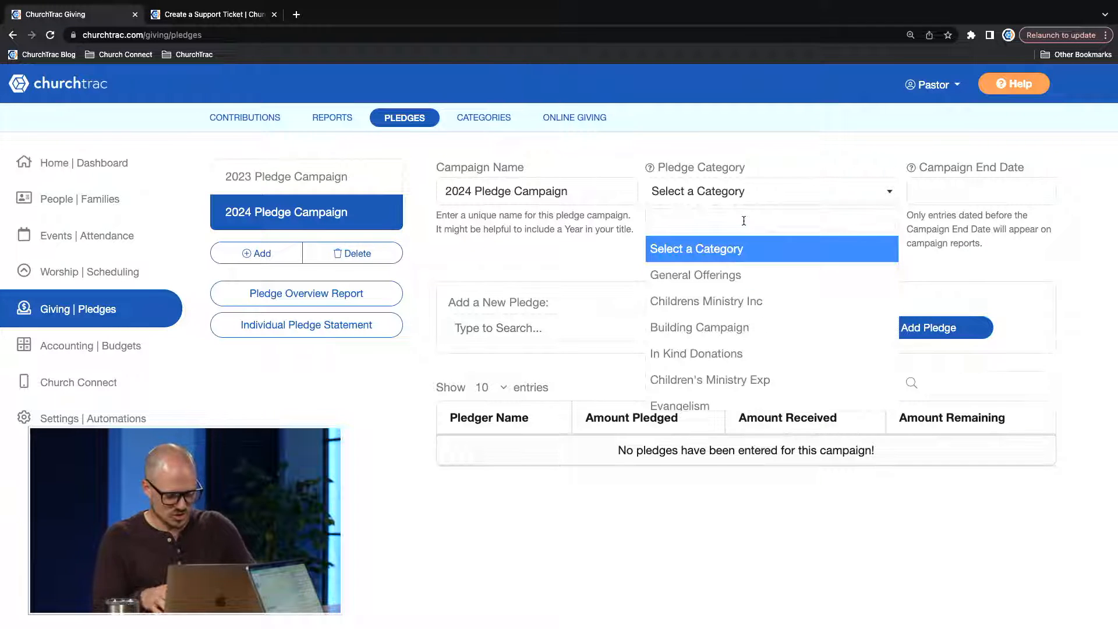
pyautogui.write('2024')
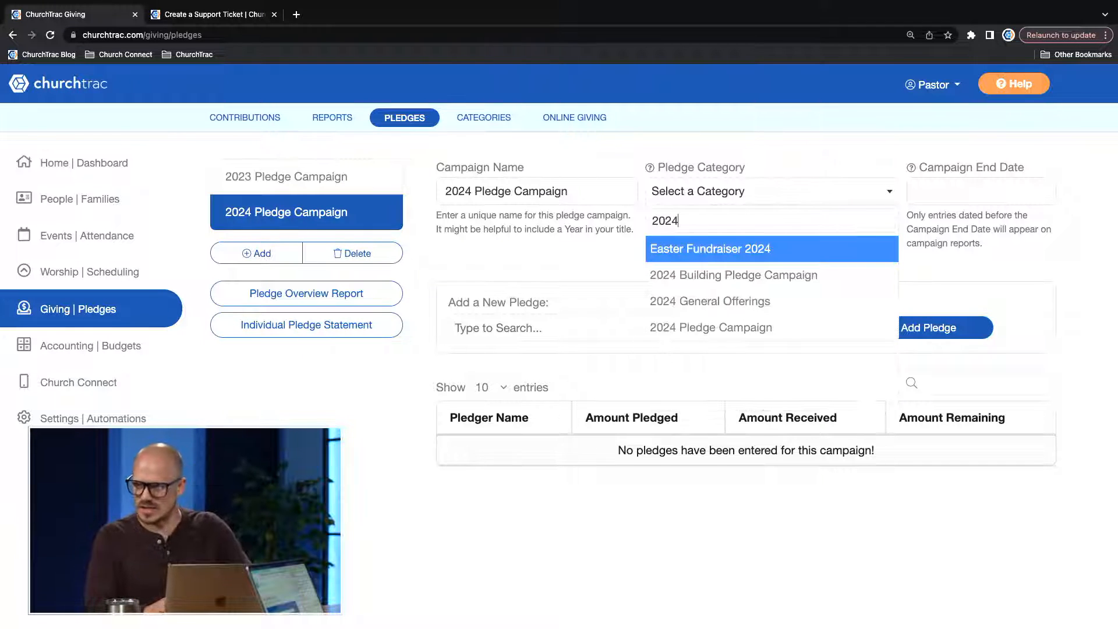
pyautogui.click(723, 324)
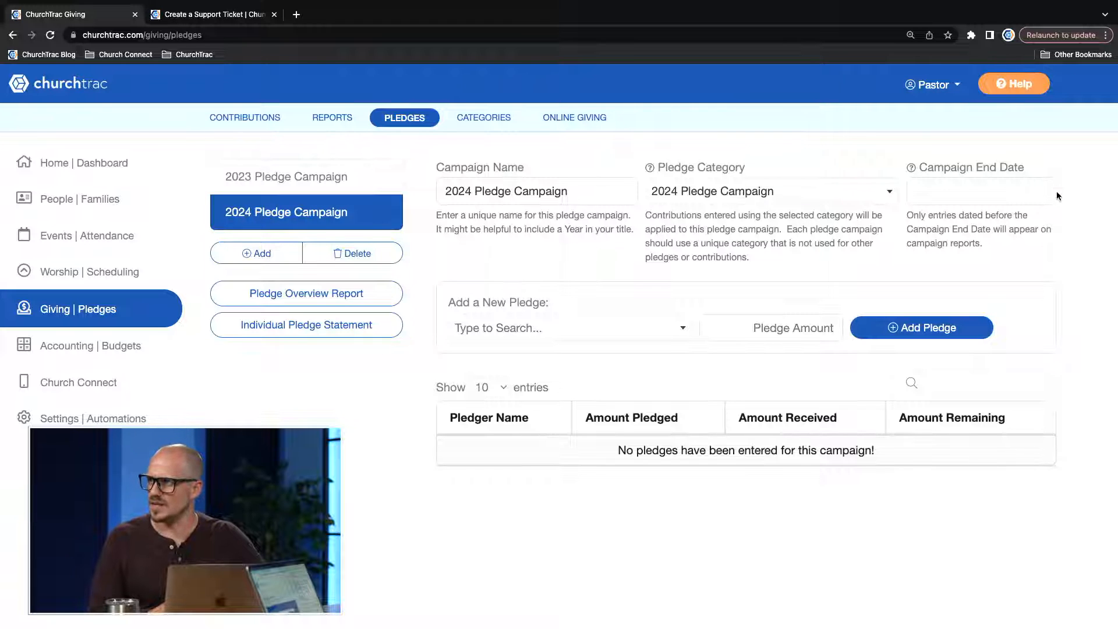
pyautogui.click(1025, 196)
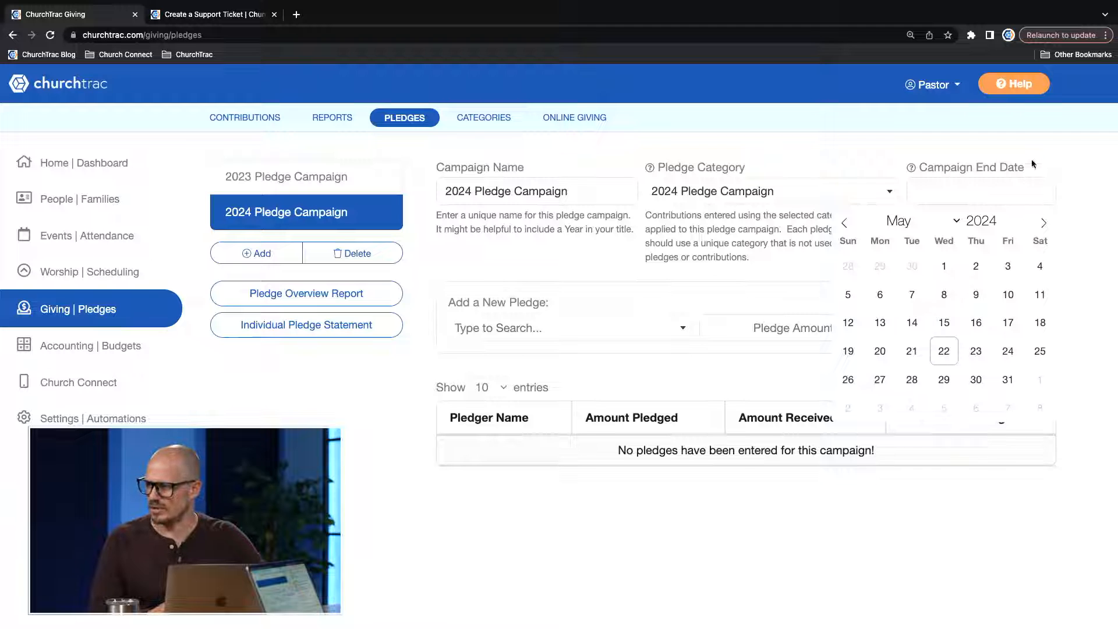
pyautogui.click(957, 225)
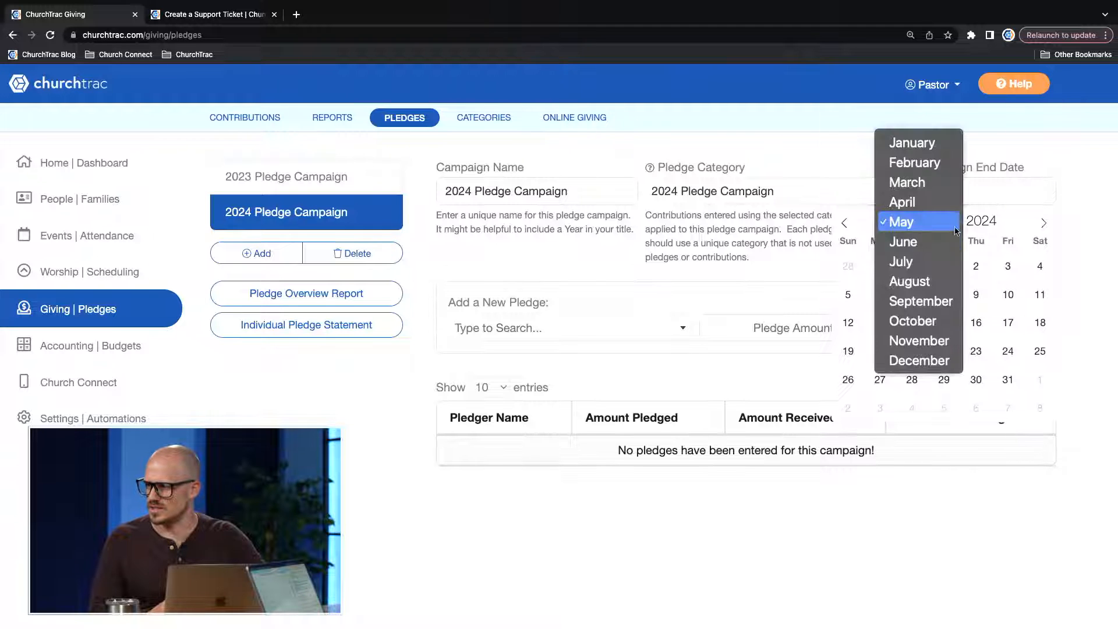
pyautogui.click(917, 365)
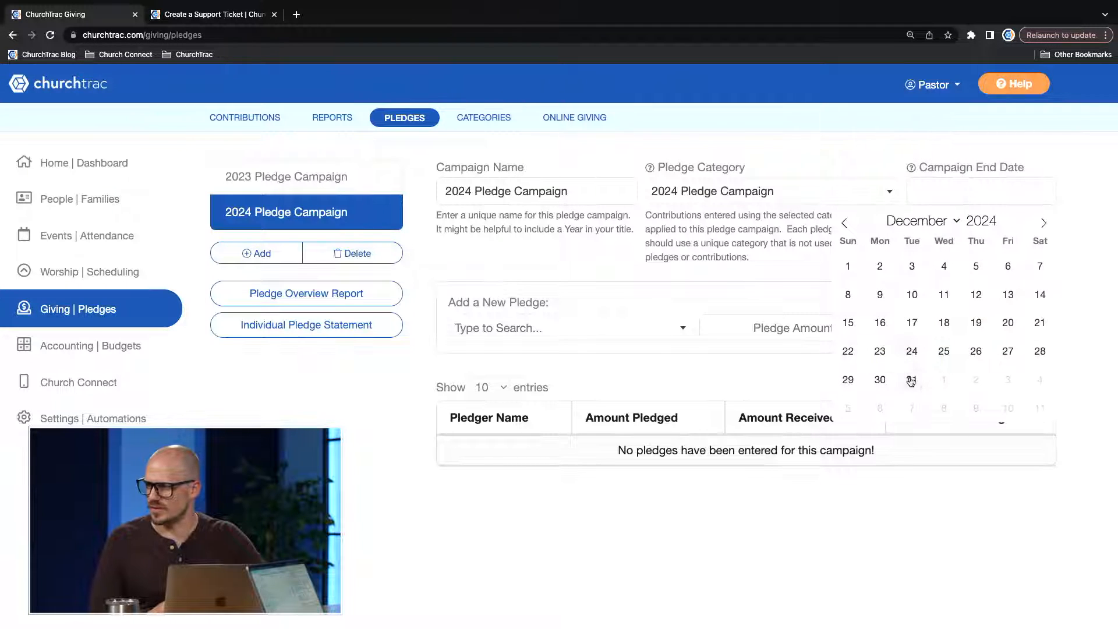
pyautogui.click(912, 379)
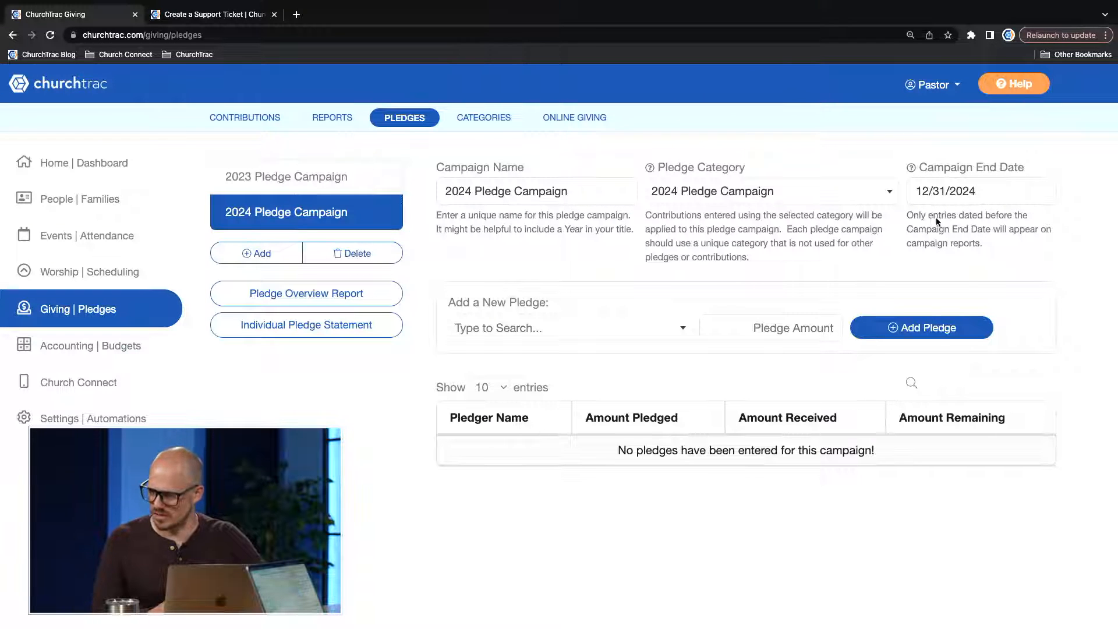
# Add the campaign's first pledge of 6,000 for a church member found by first name.
pyautogui.click(563, 329)
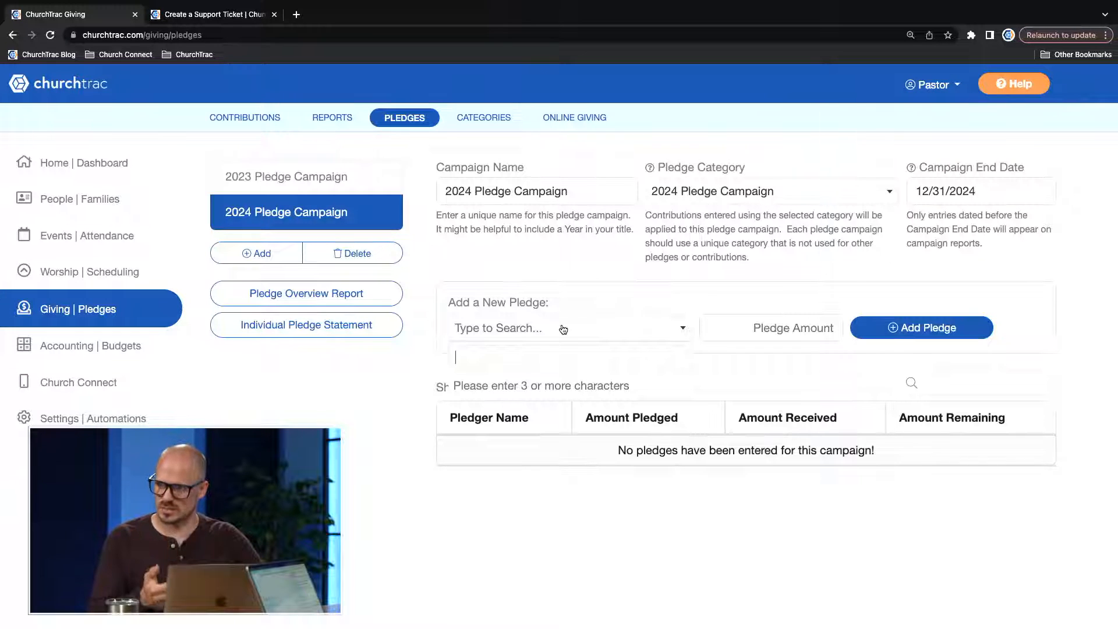
pyautogui.write('j')
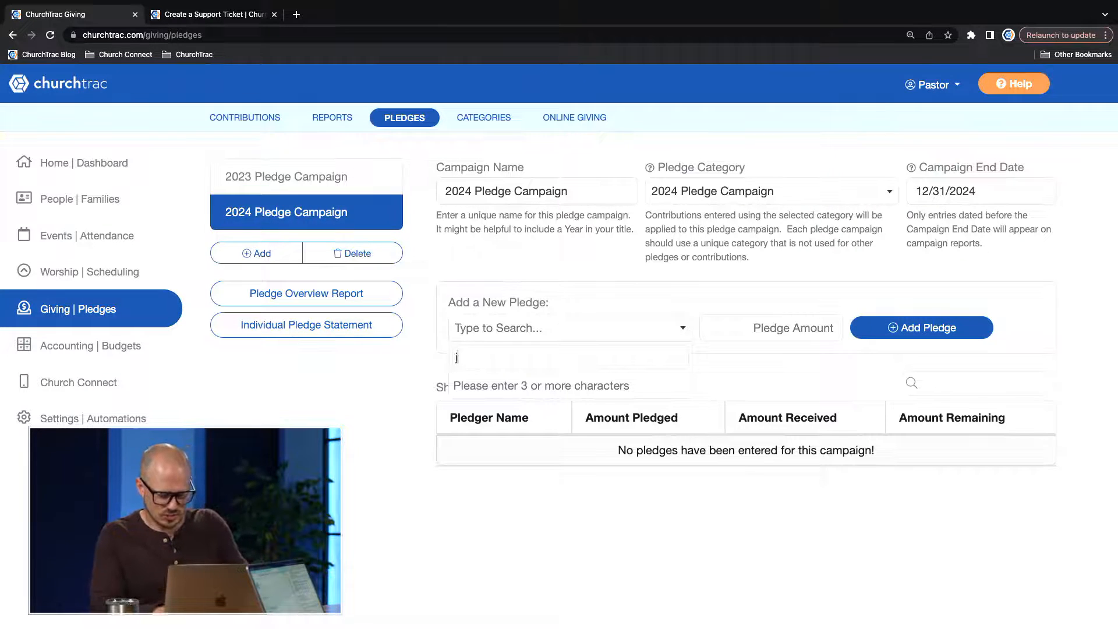
pyautogui.write('amie')
pyautogui.click(526, 388)
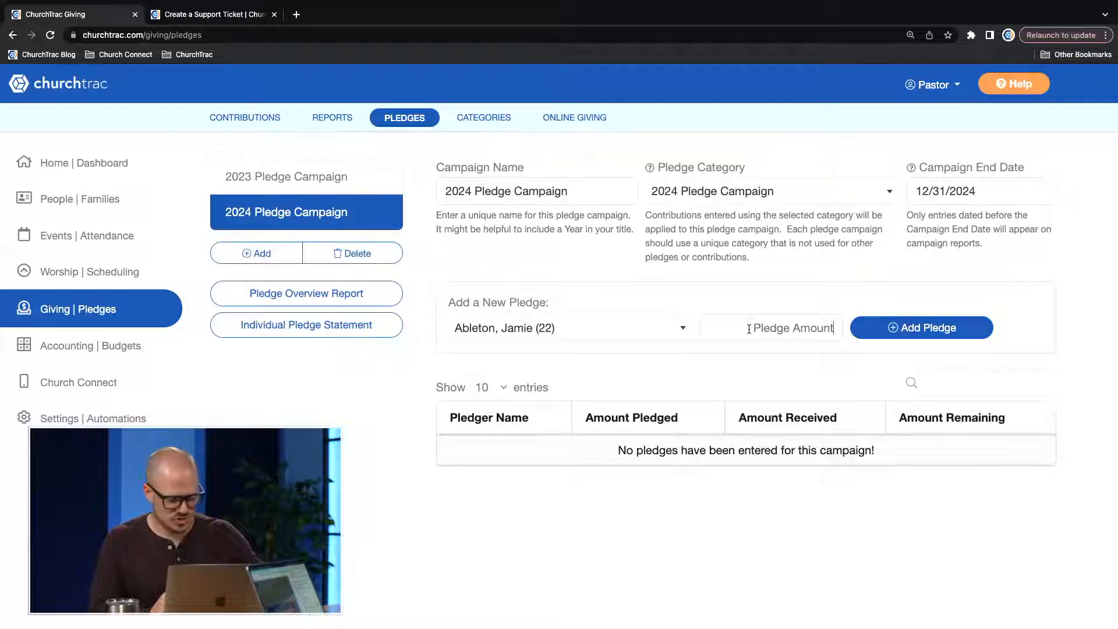
pyautogui.write('6000')
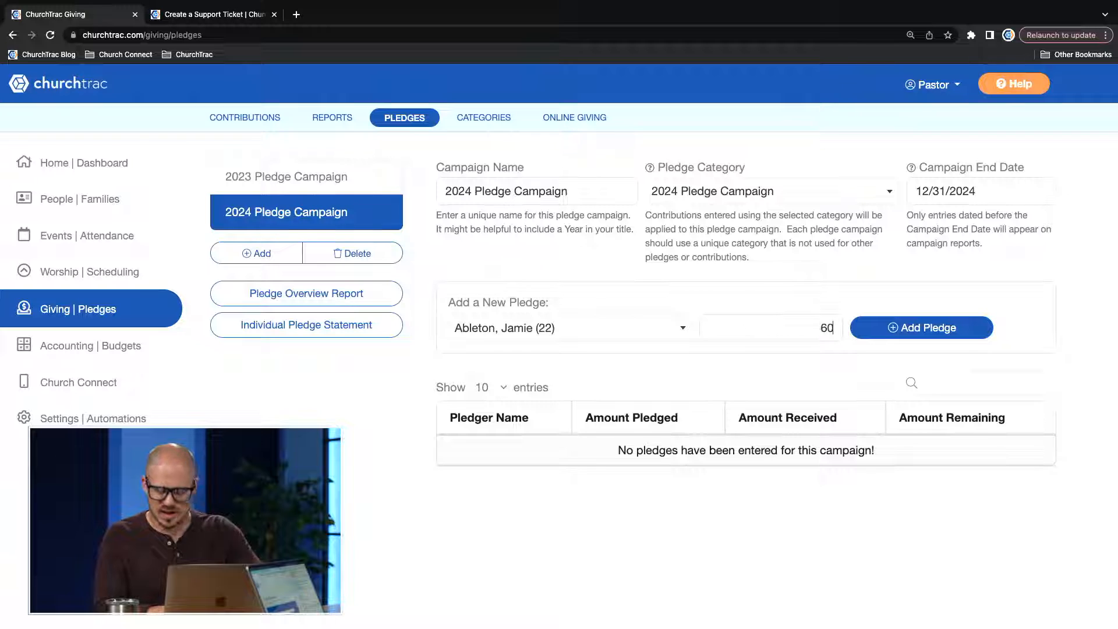
pyautogui.click(918, 327)
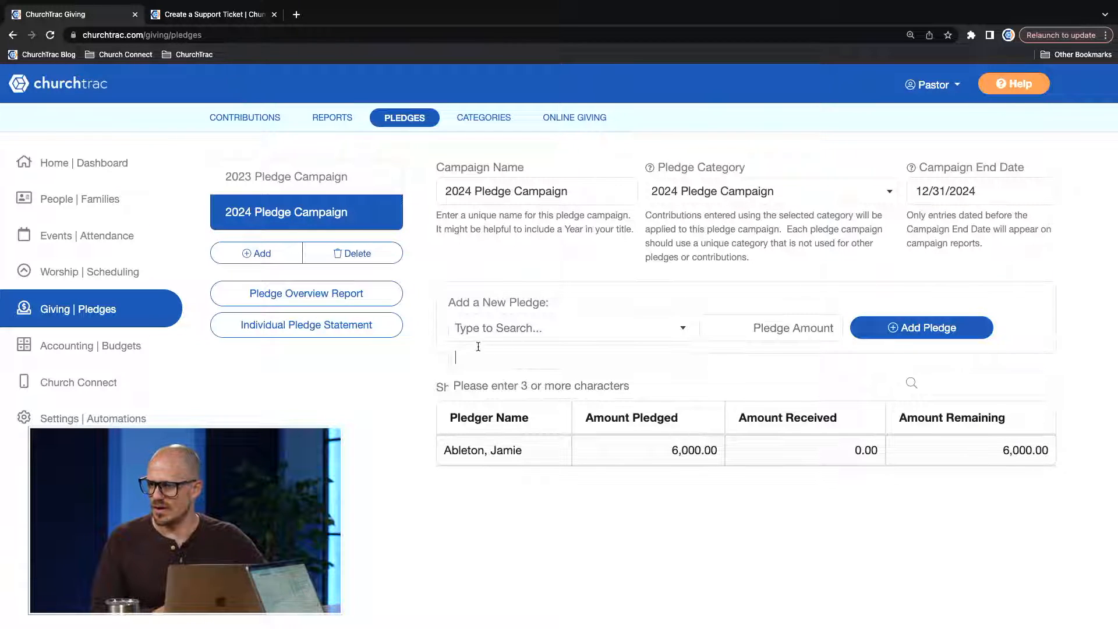
# Add a second pledge of 12,000 to the campaign for another church member.
pyautogui.write('ra')
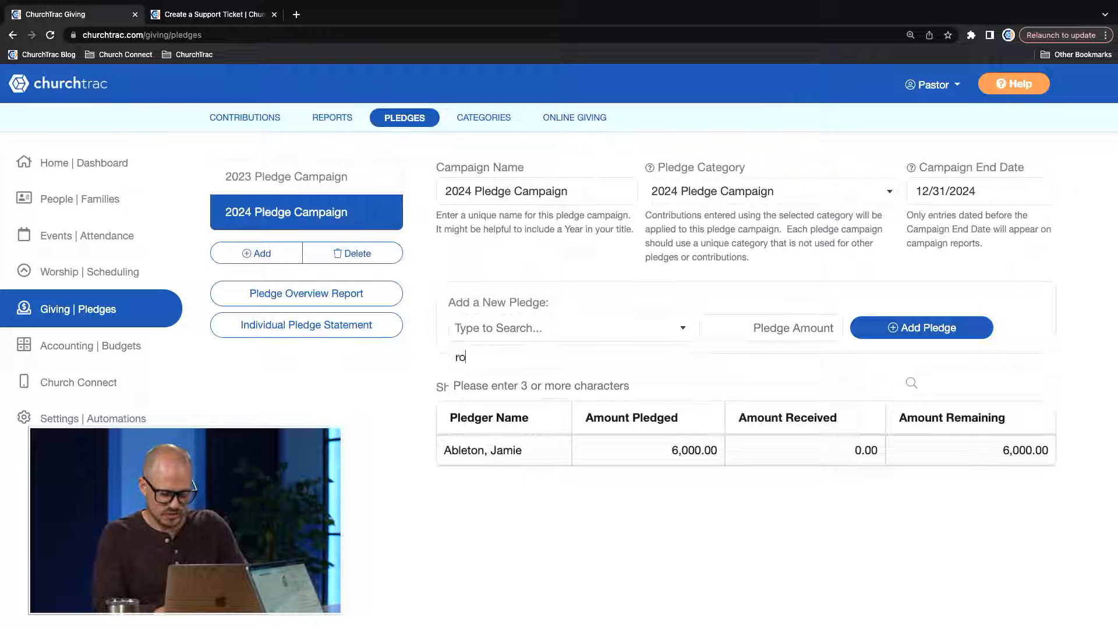
pyautogui.write('n')
pyautogui.press('Down')
pyautogui.press('Down')
pyautogui.press('Return')
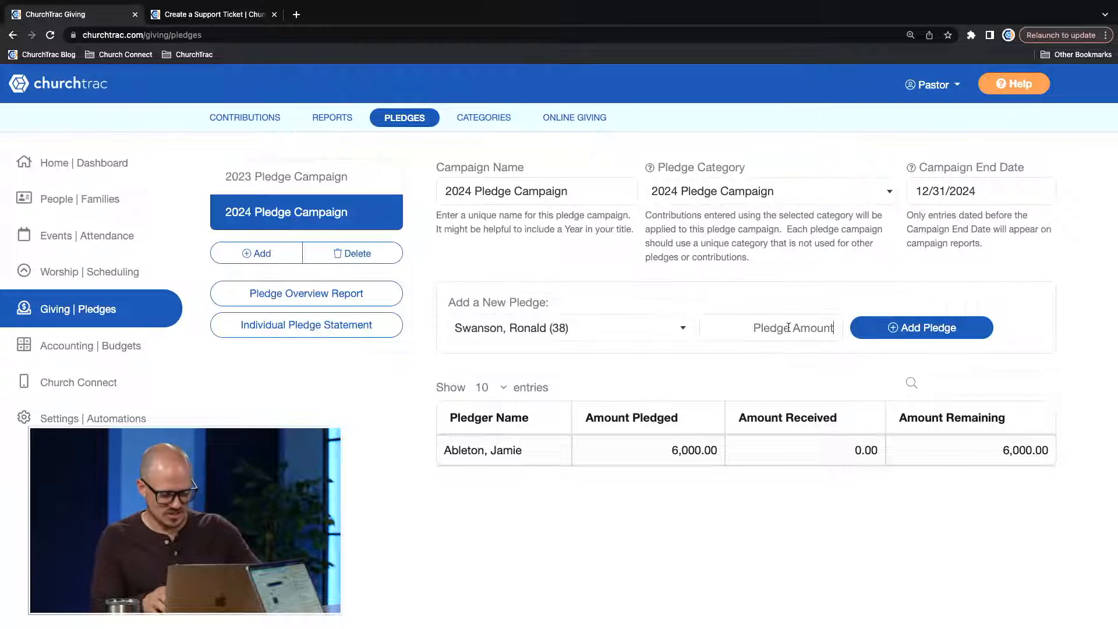
pyautogui.write('12000')
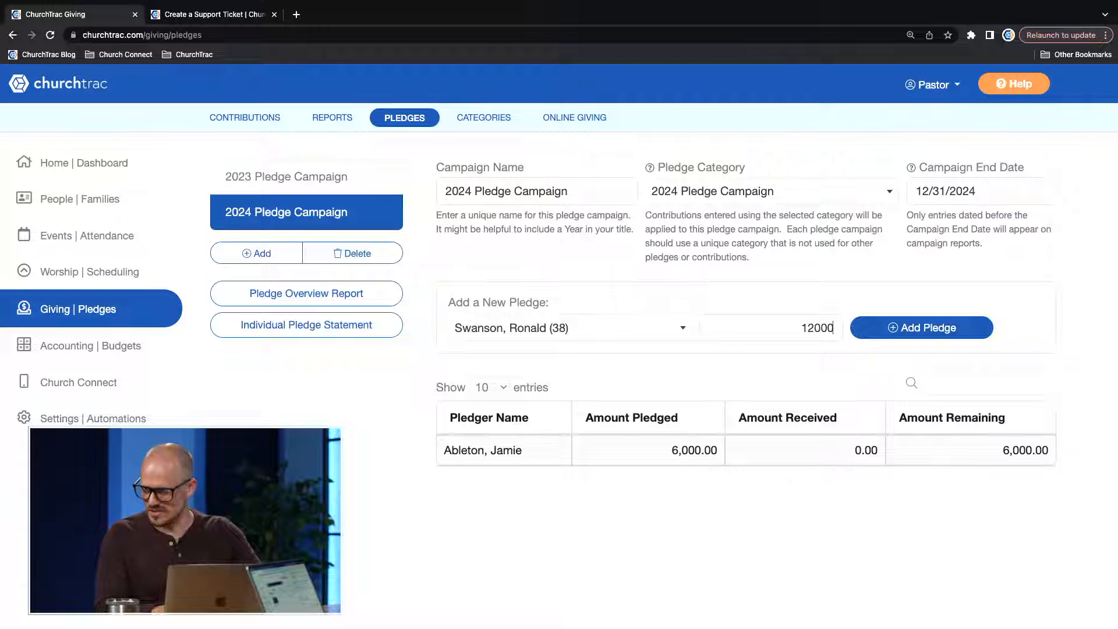
pyautogui.press('Return')
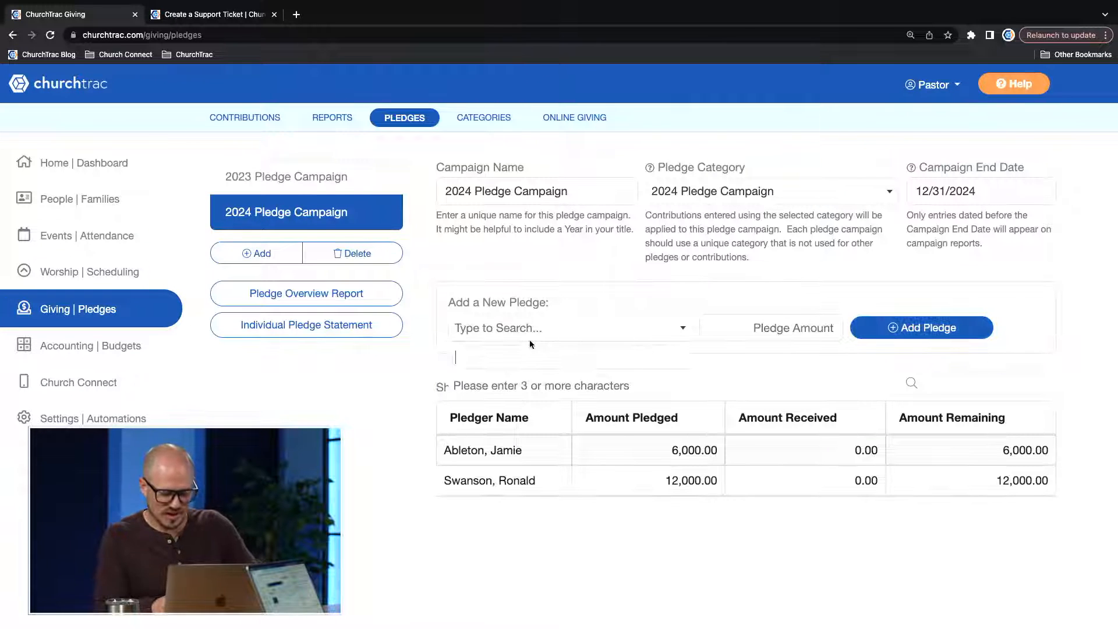
# Add a third pledge of 5,000 to the campaign for another church member.
pyautogui.write('emil')
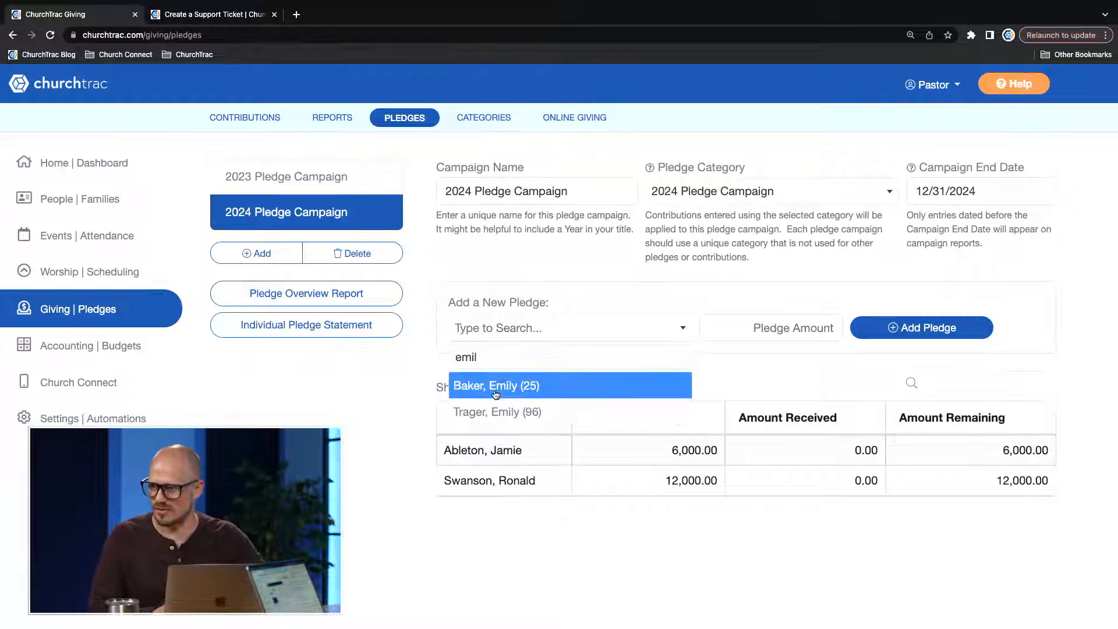
pyautogui.click(496, 387)
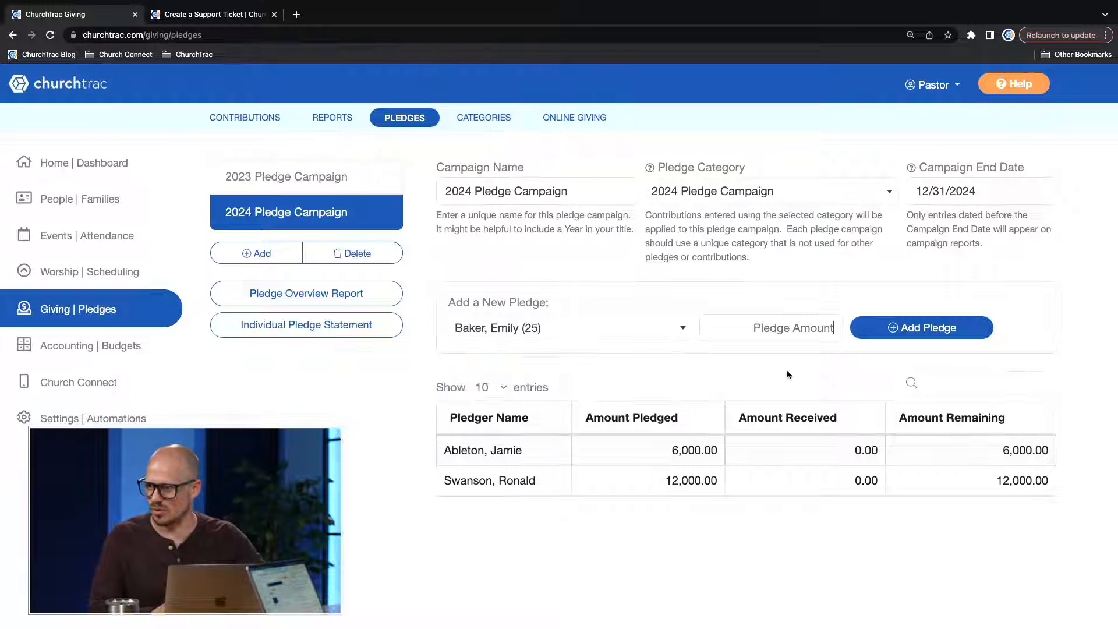
pyautogui.write('5000')
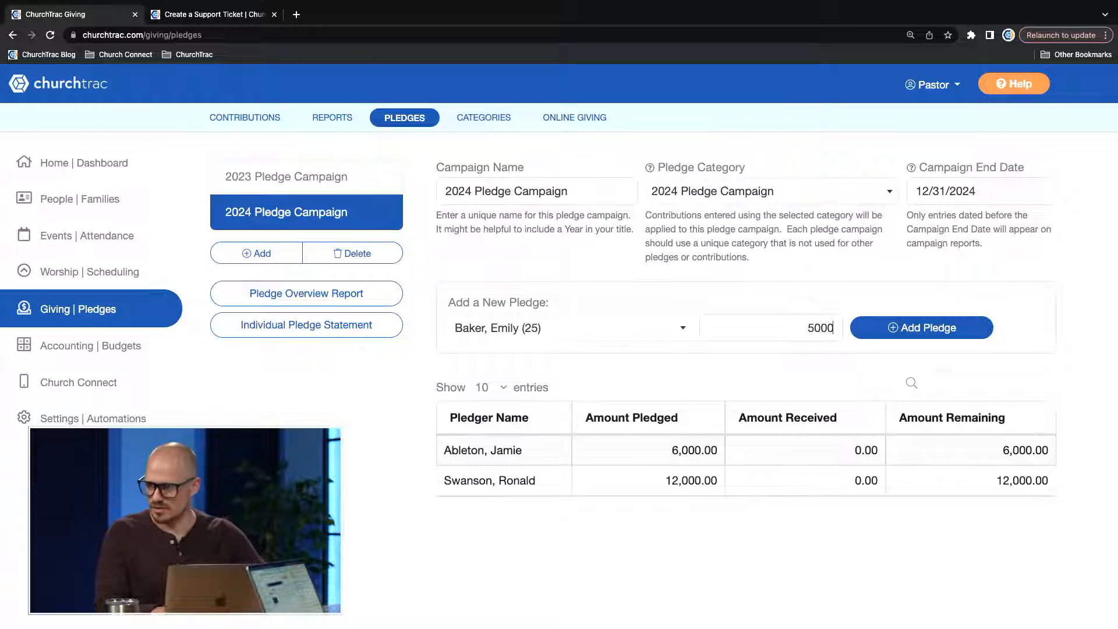
pyautogui.click(962, 328)
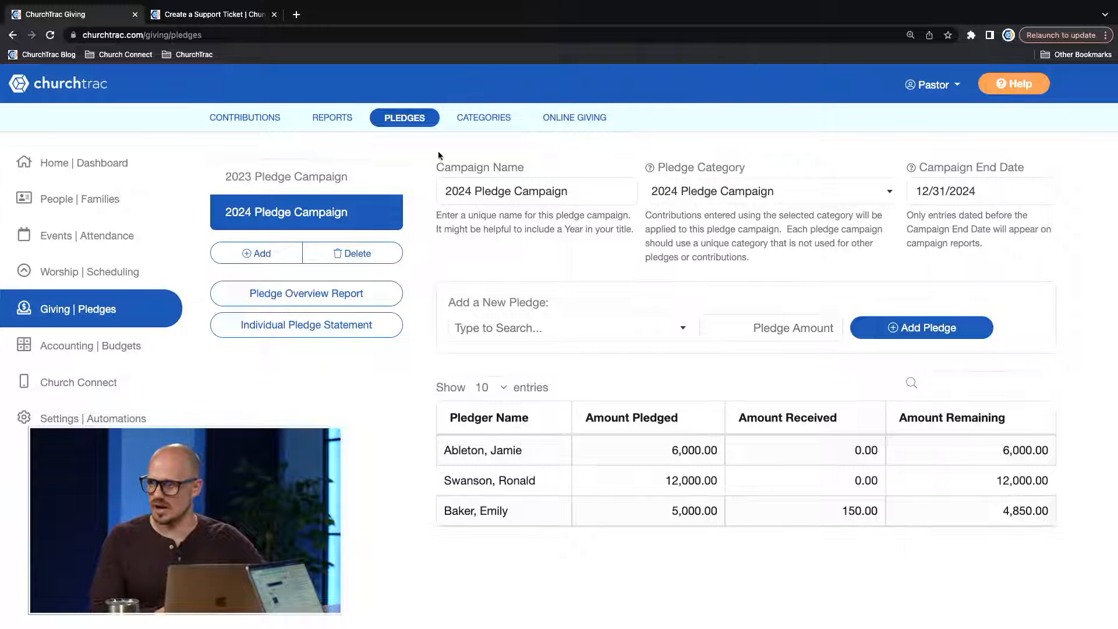
# Add a contribution batch dated 05/22/2024 without a description.
pyautogui.click(232, 121)
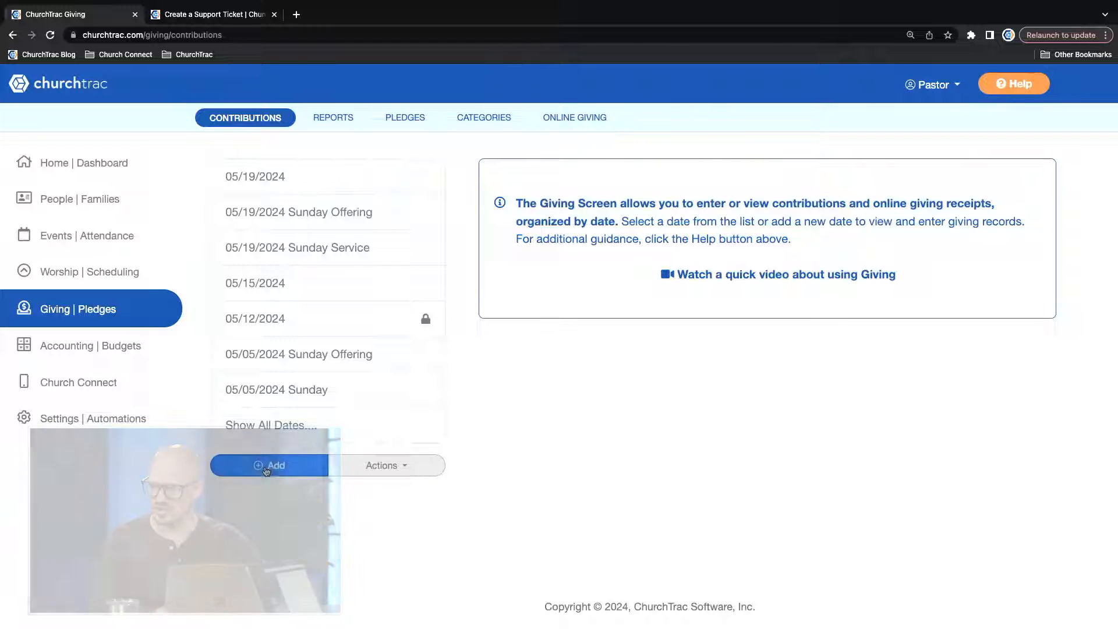
pyautogui.click(265, 466)
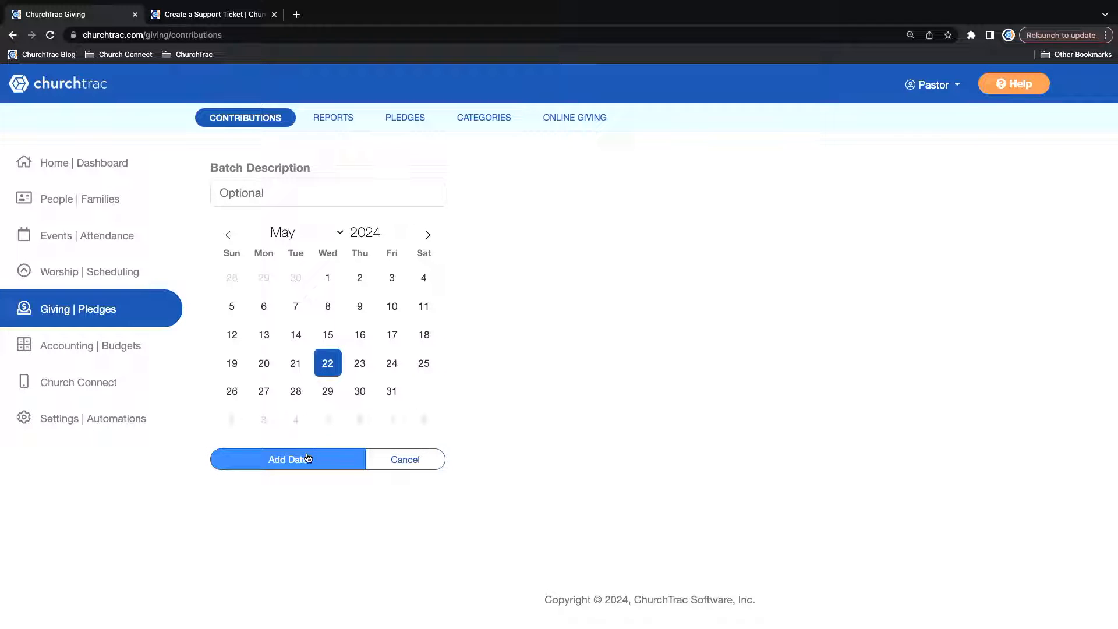
pyautogui.click(278, 459)
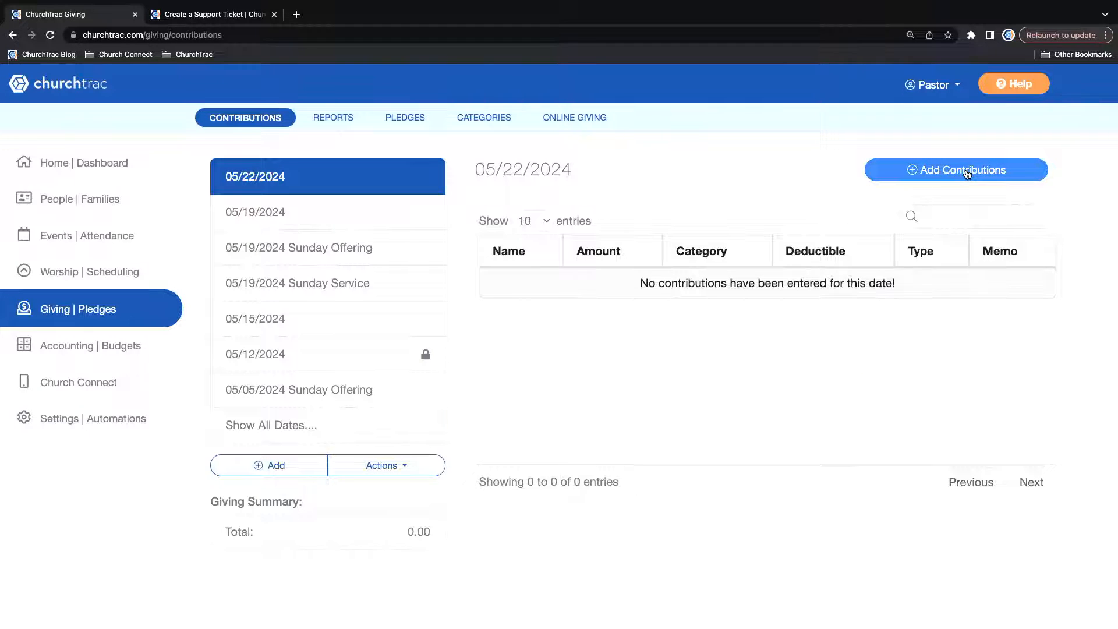
# Record a 75.00 cash contribution in the 05/22/2024 batch for the first pledger, using the 2024 Pledge Campaign category.
pyautogui.click(967, 174)
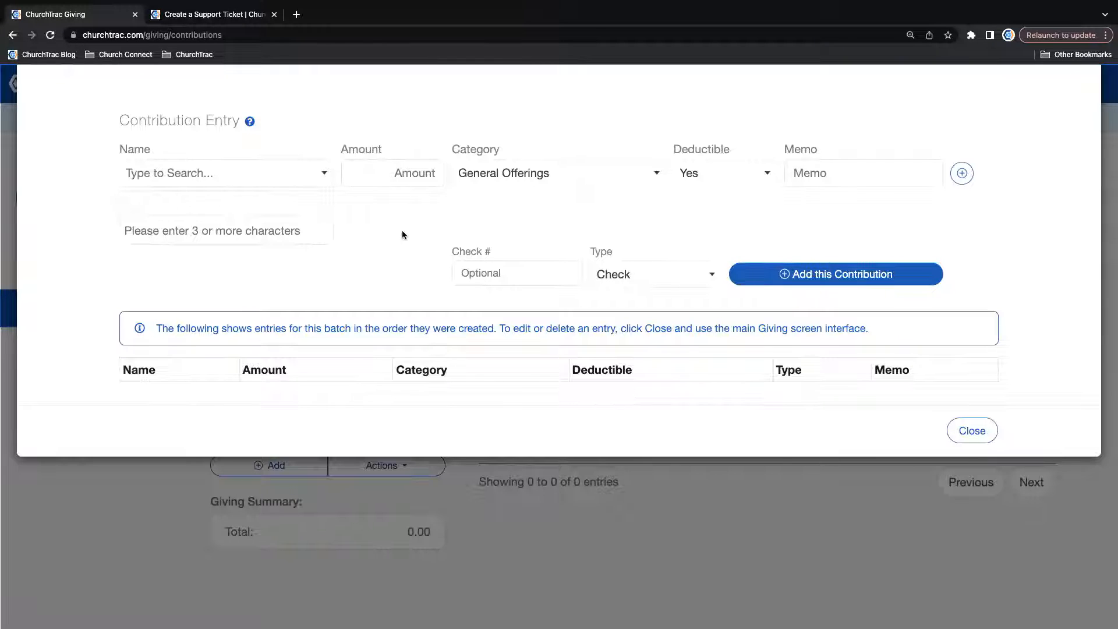
pyautogui.write('jam')
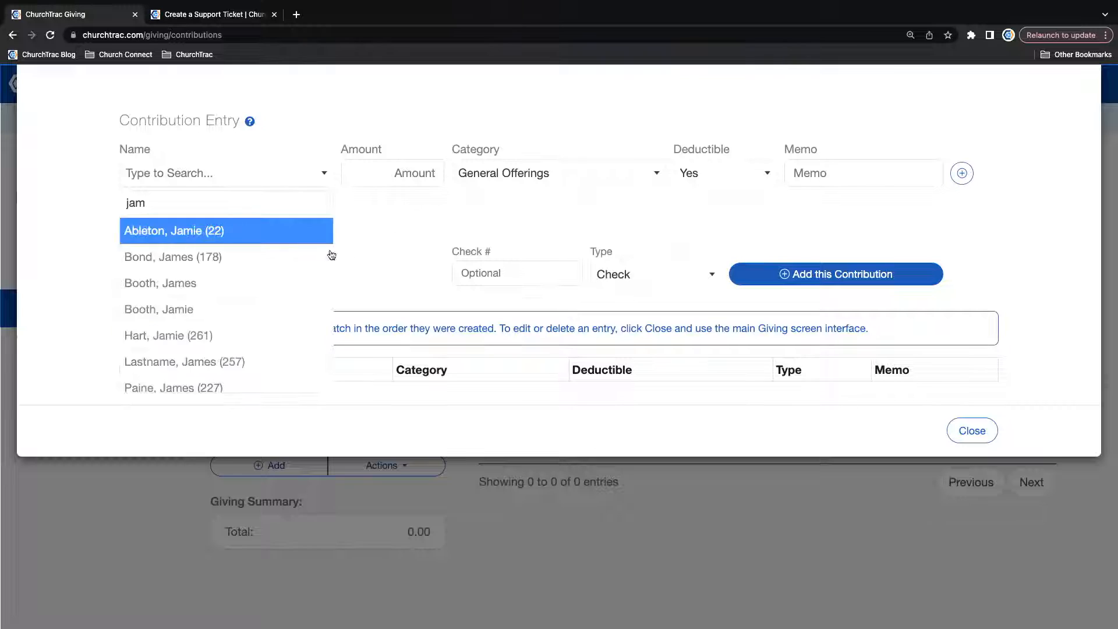
pyautogui.click(219, 233)
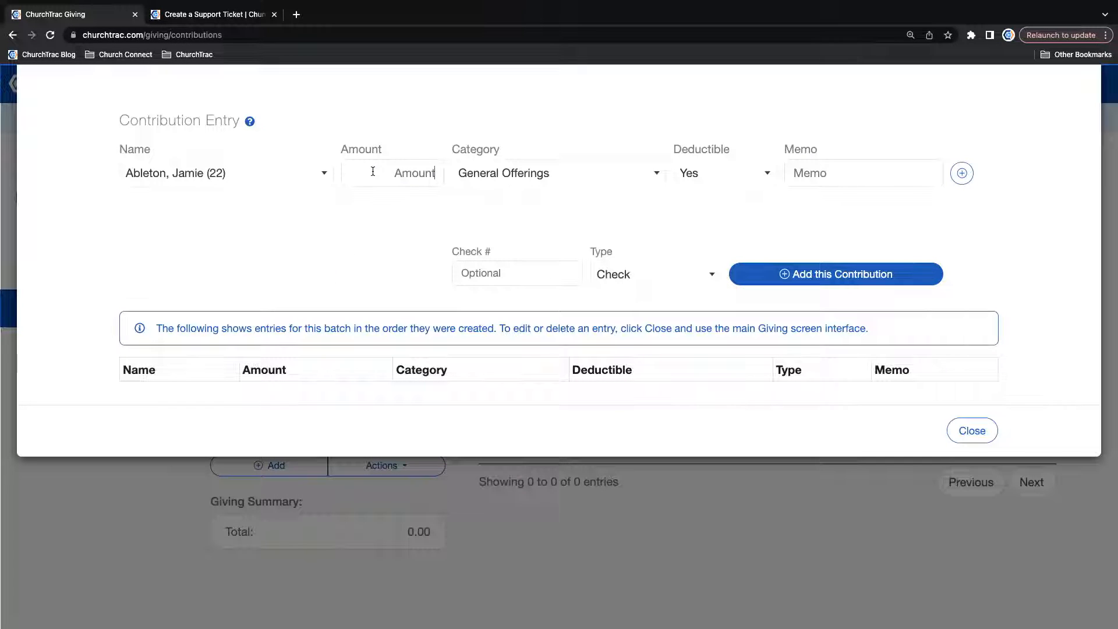
pyautogui.write('75')
pyautogui.click(539, 174)
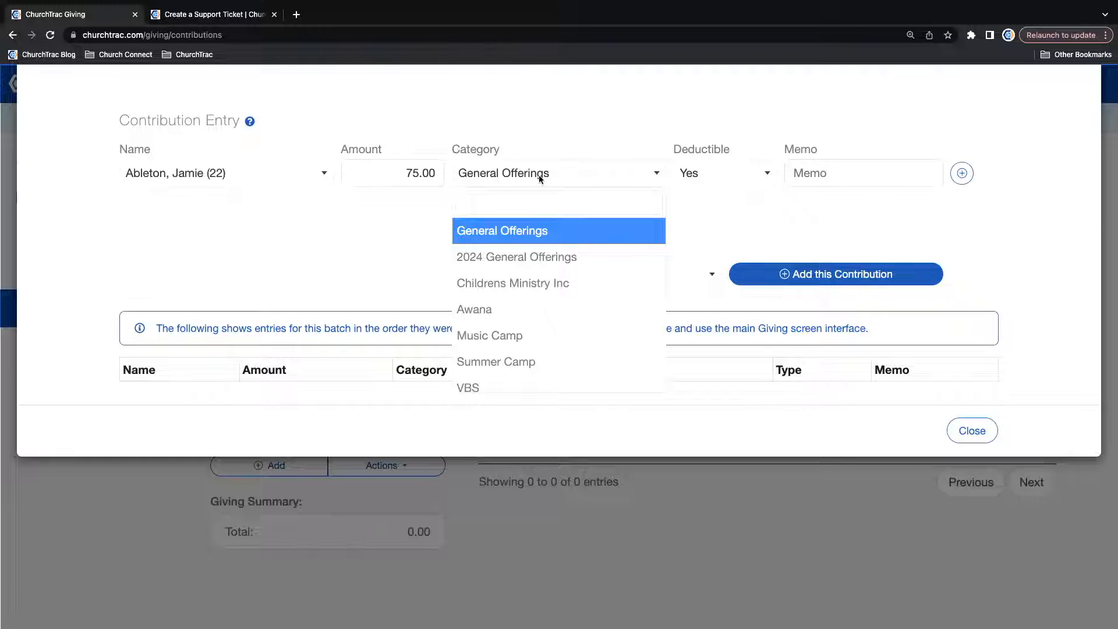
pyautogui.write('2024')
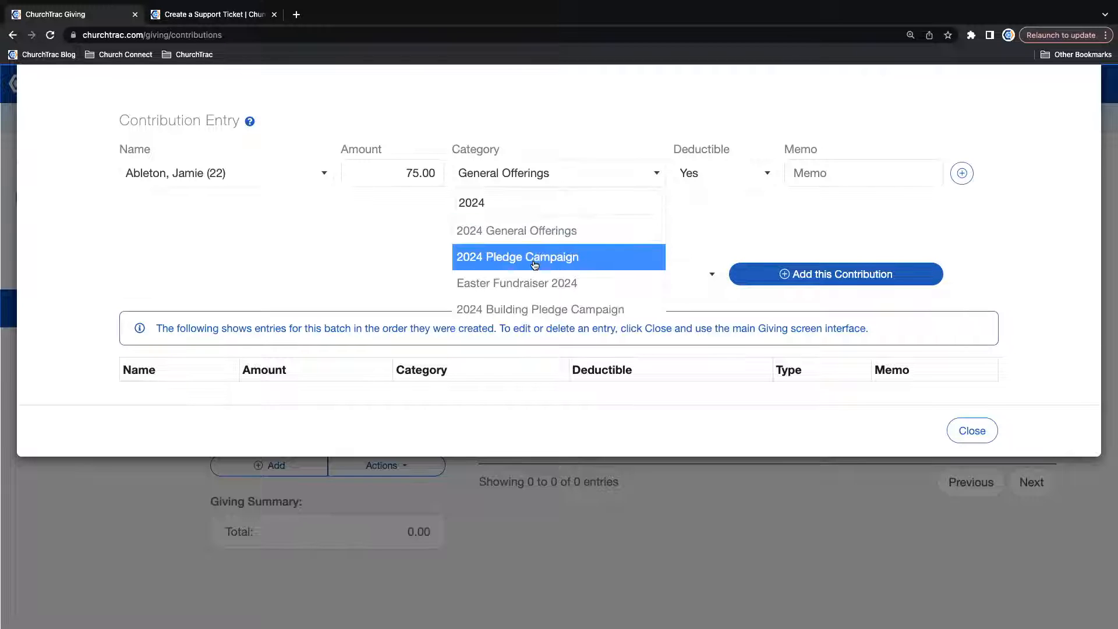
pyautogui.click(508, 257)
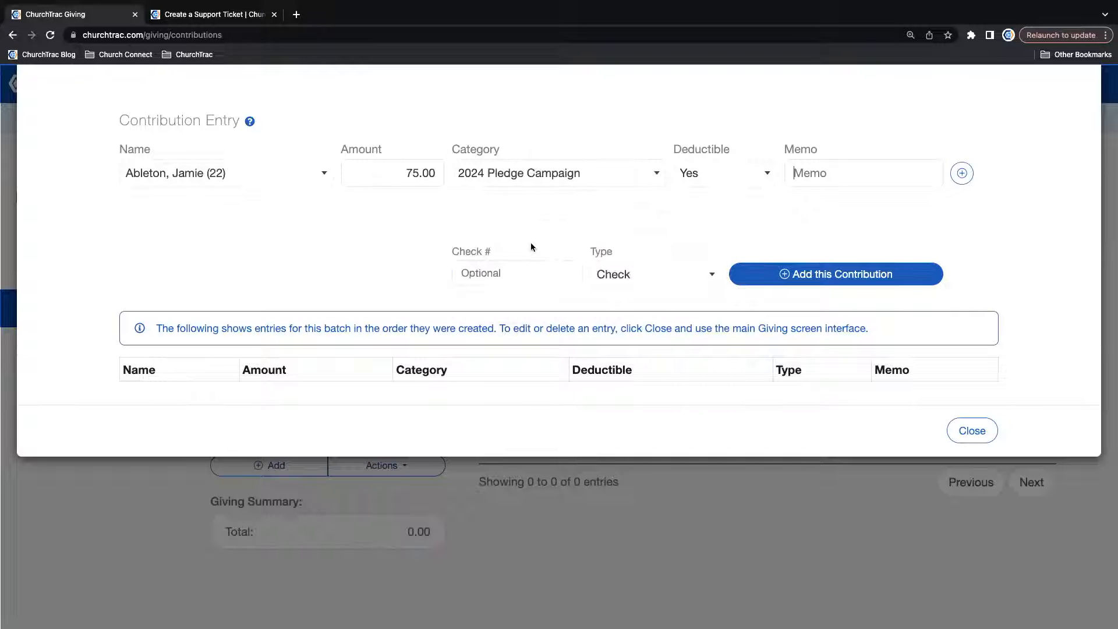
pyautogui.click(633, 275)
pyautogui.click(617, 350)
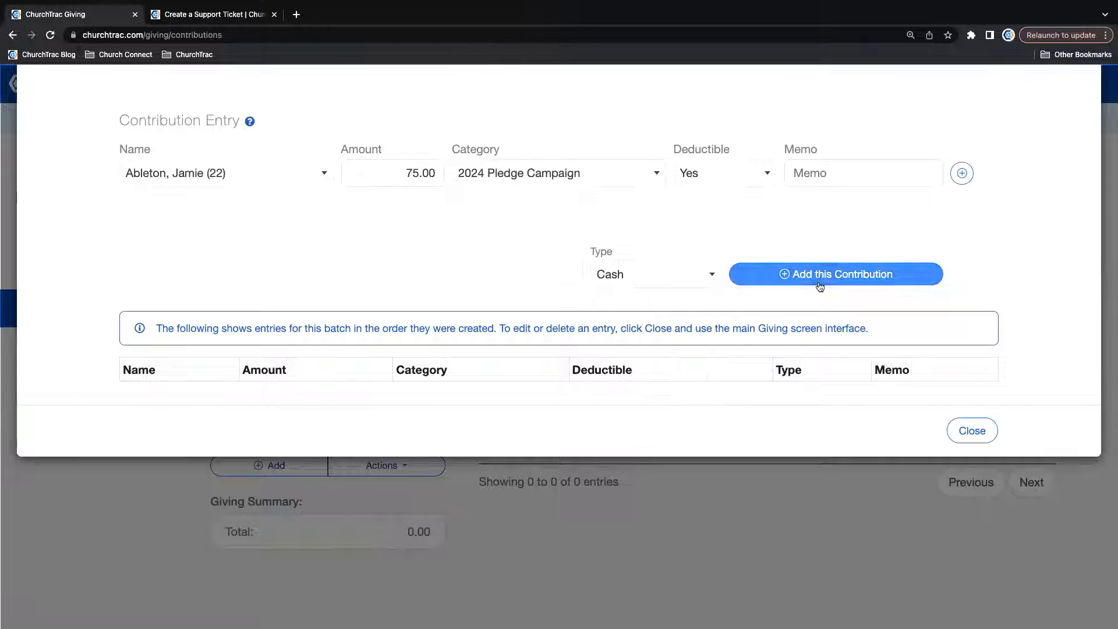
pyautogui.click(837, 277)
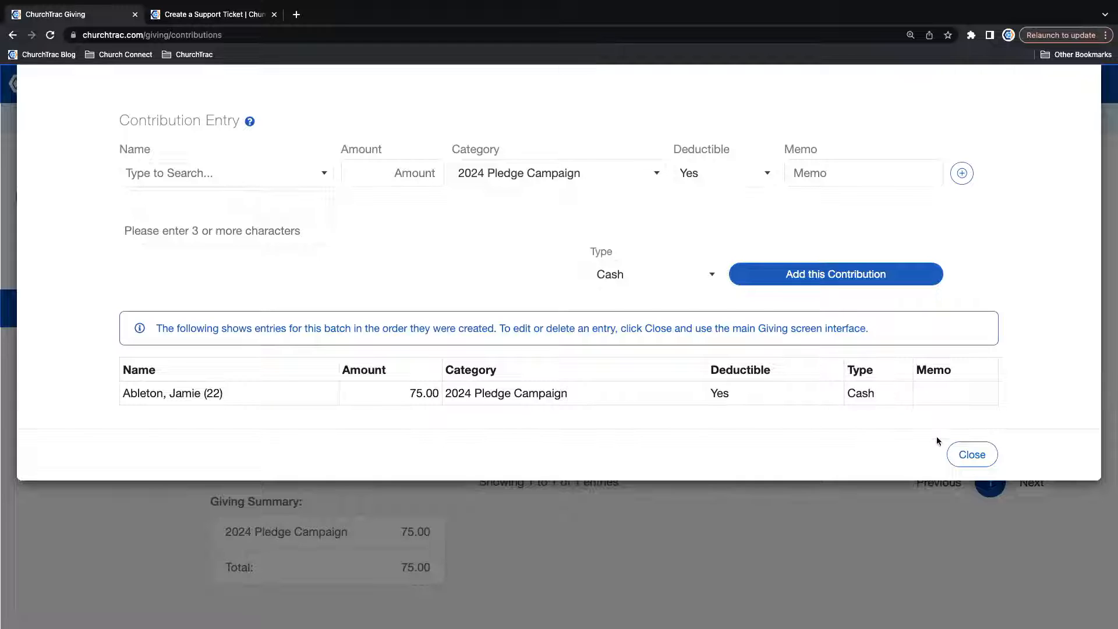
pyautogui.click(977, 457)
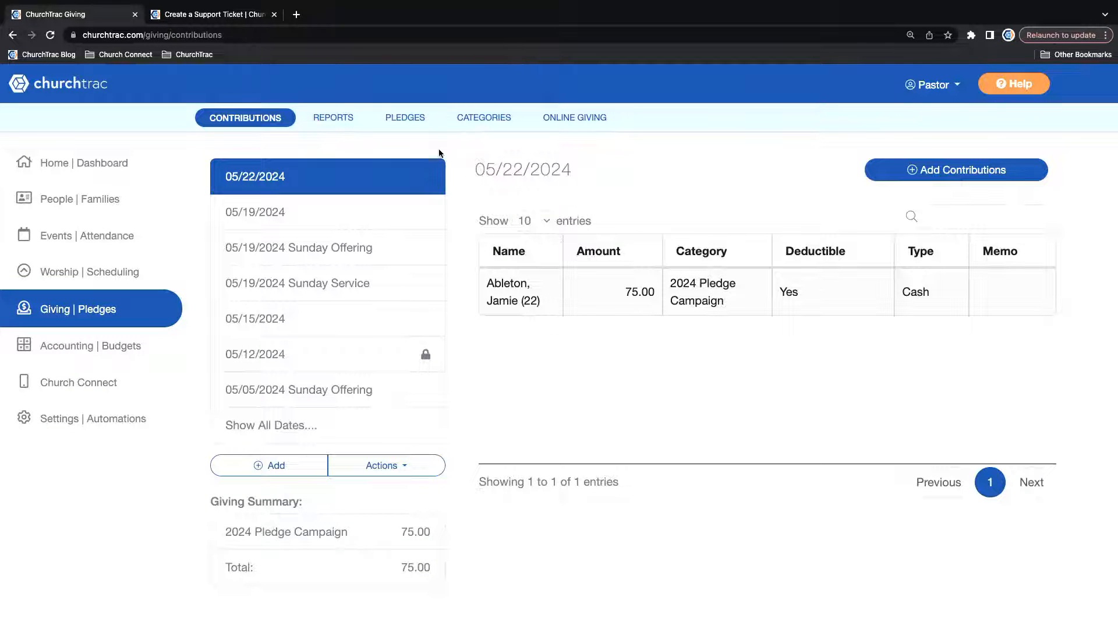
# View the Pledge Overview Report for the 2024 Pledge Campaign, and close the report.
pyautogui.click(400, 119)
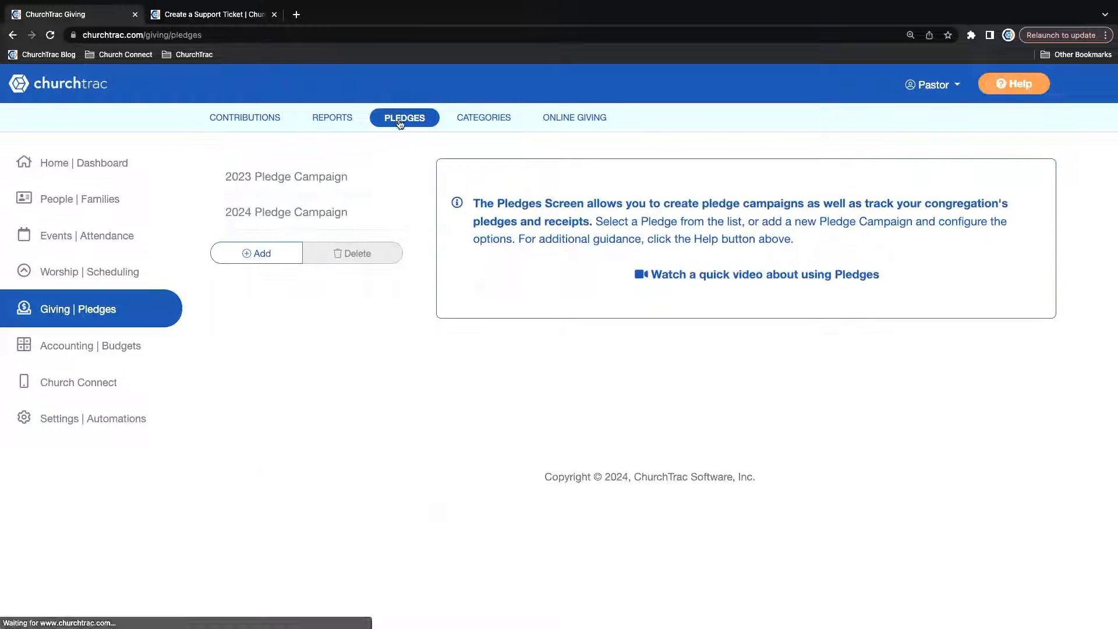
pyautogui.click(282, 214)
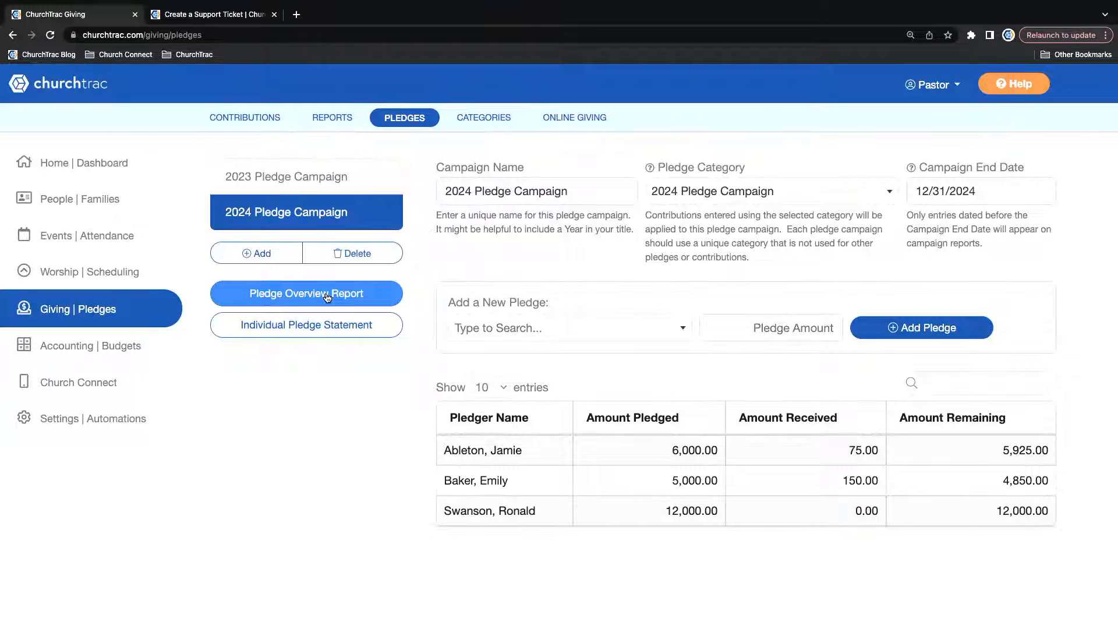
pyautogui.click(327, 297)
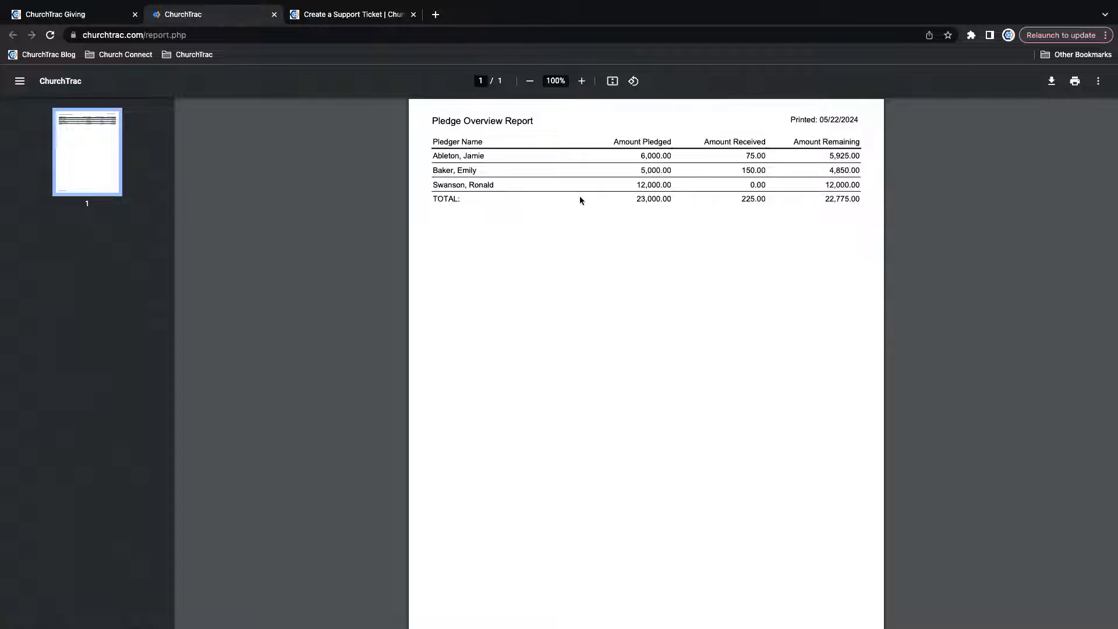
pyautogui.click(275, 15)
# Generate the individual pledge statements for the 2024 Pledge Campaign and look through their pages.
pyautogui.click(301, 321)
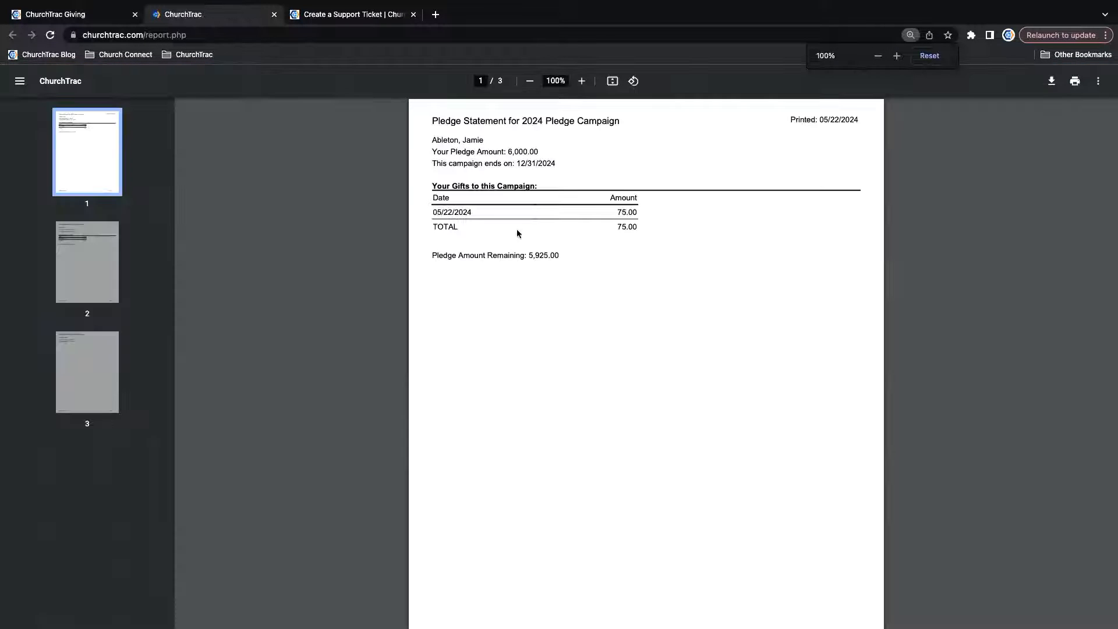
pyautogui.scroll(-5, 517, 233)
pyautogui.scroll(-3, 517, 234)
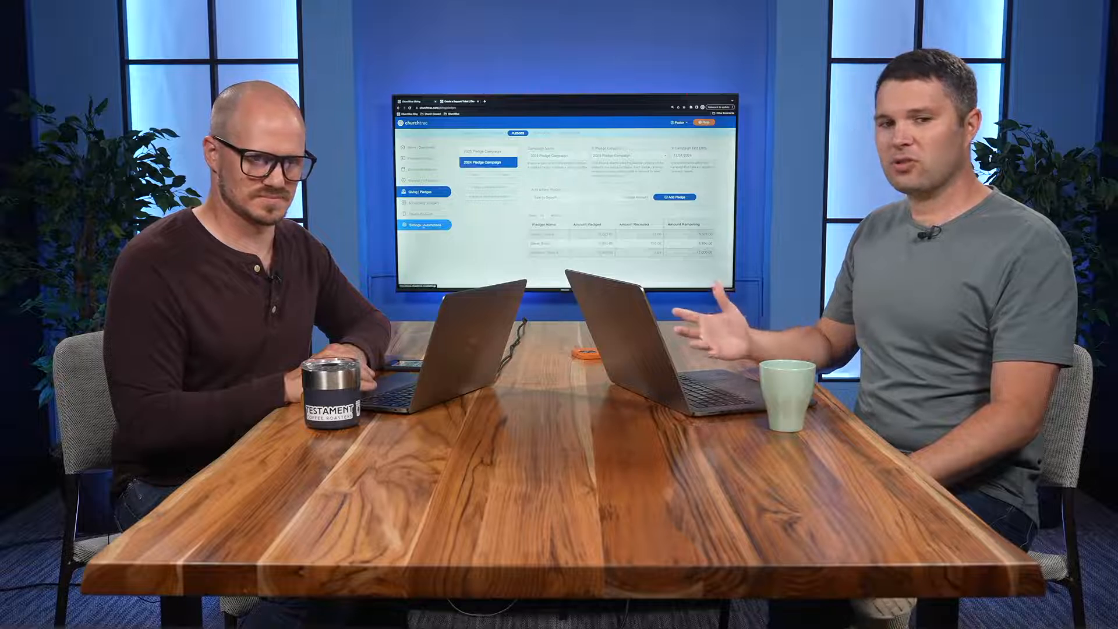
# Create a new Application Automation named "Giving Report" in the automation settings.
pyautogui.click(423, 226)
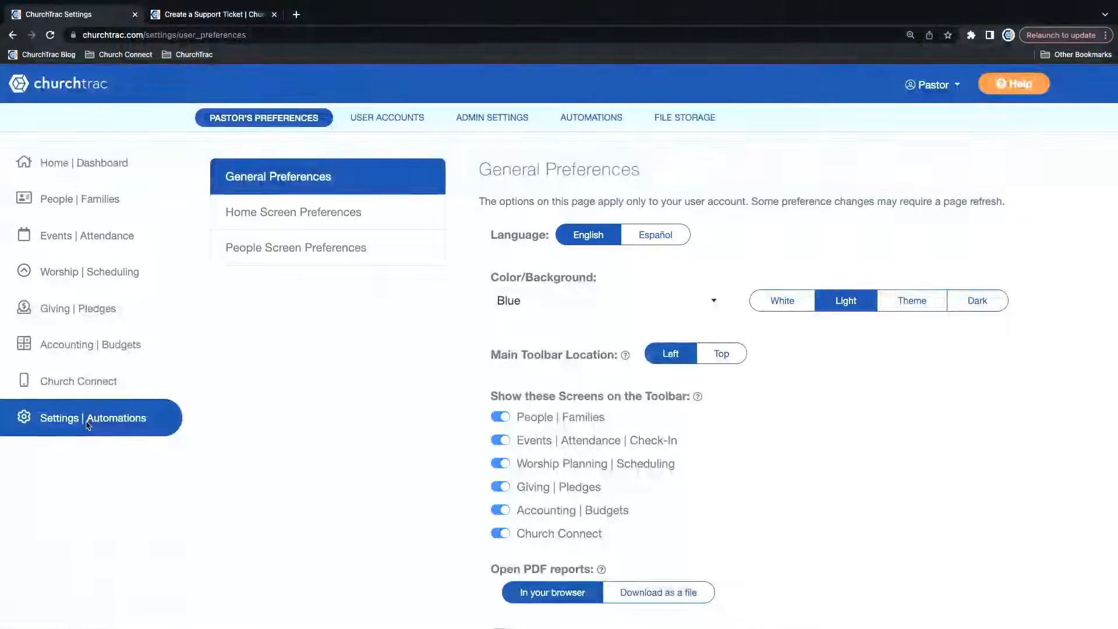
pyautogui.click(591, 119)
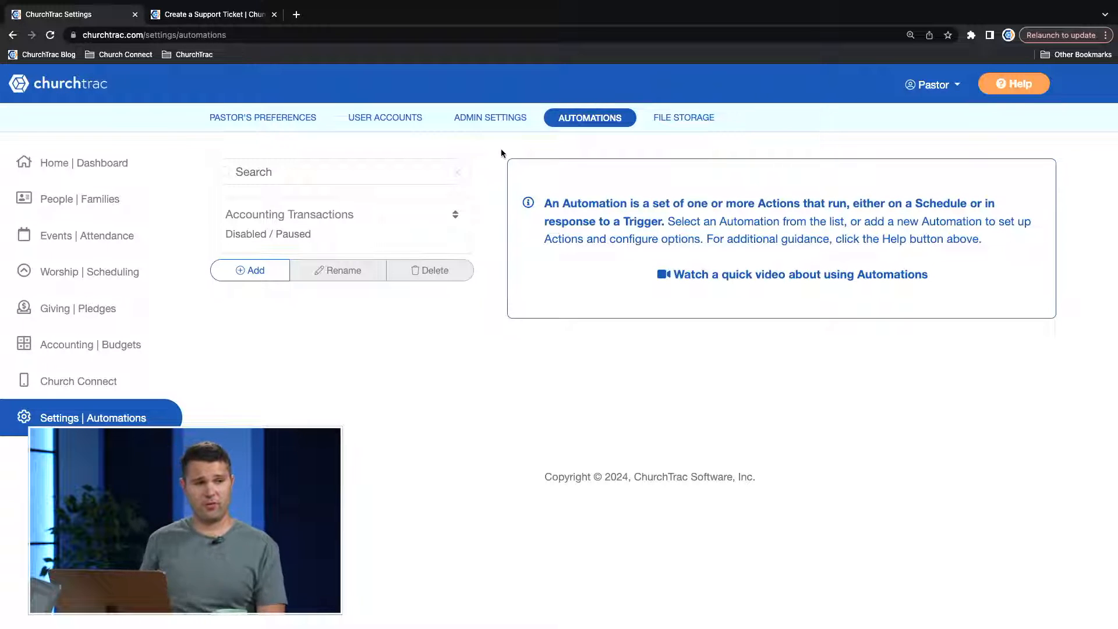
pyautogui.click(255, 276)
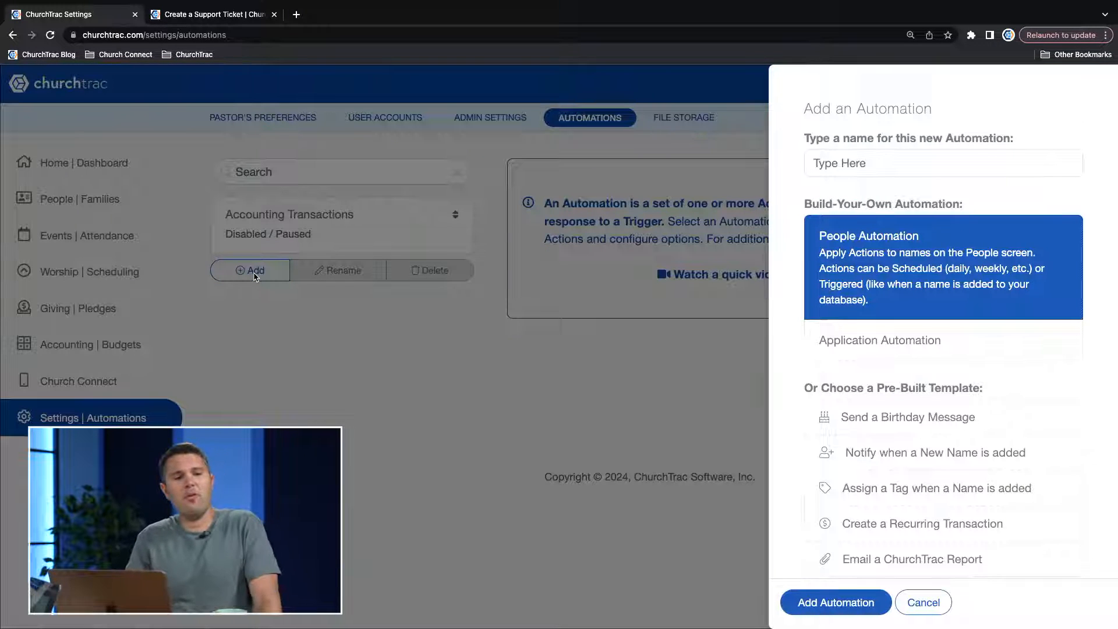
pyautogui.scroll(-2, 970, 318)
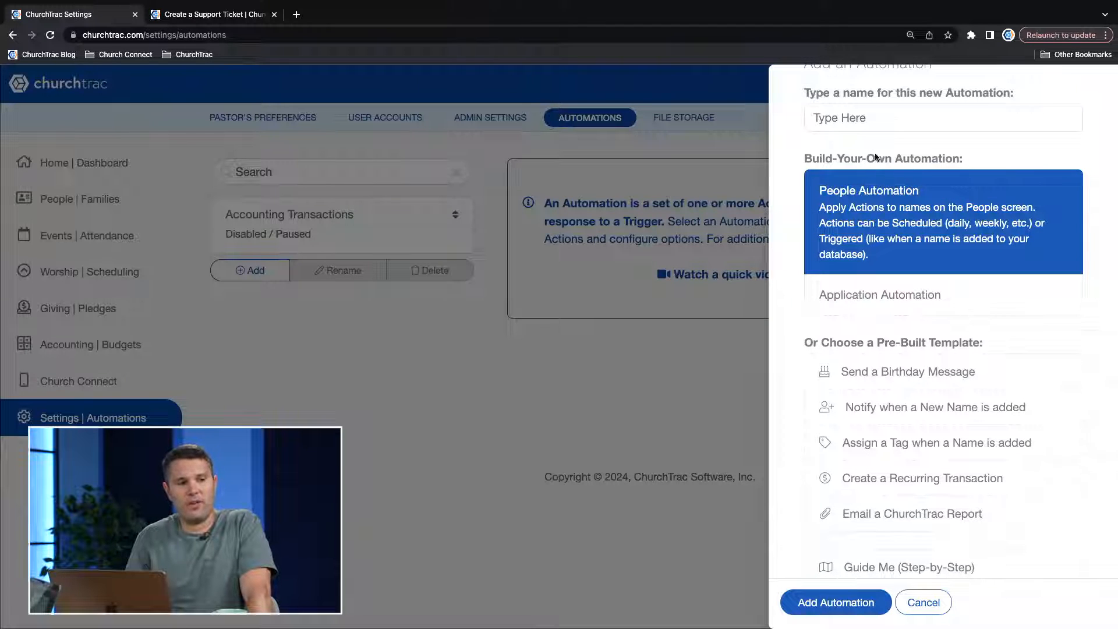
pyautogui.scroll(2, 855, 113)
pyautogui.write('G')
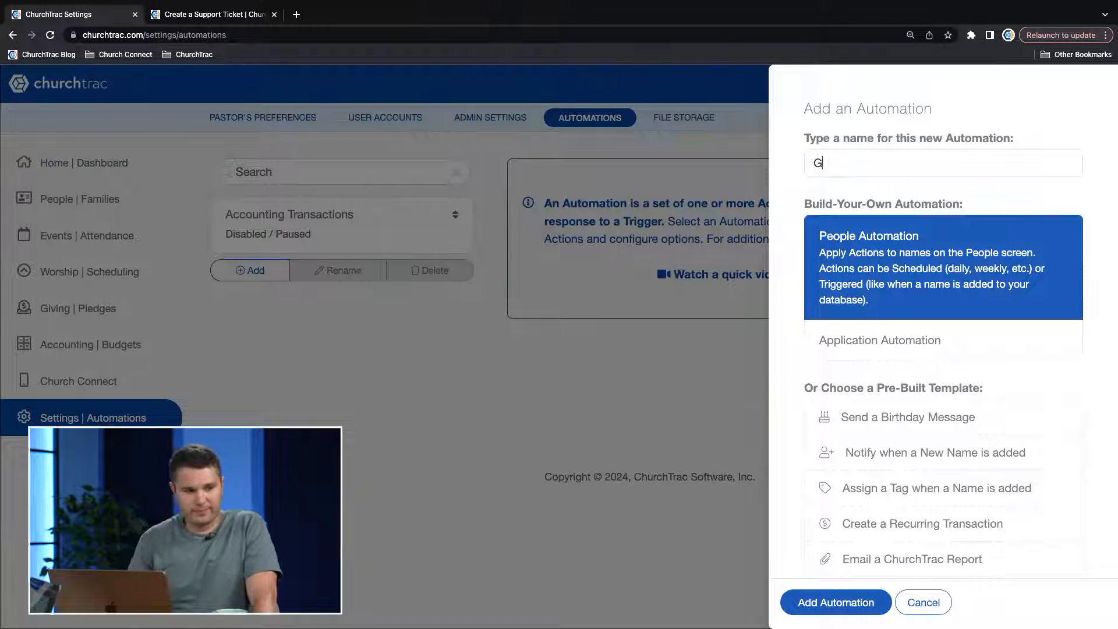
pyautogui.write('iving Report')
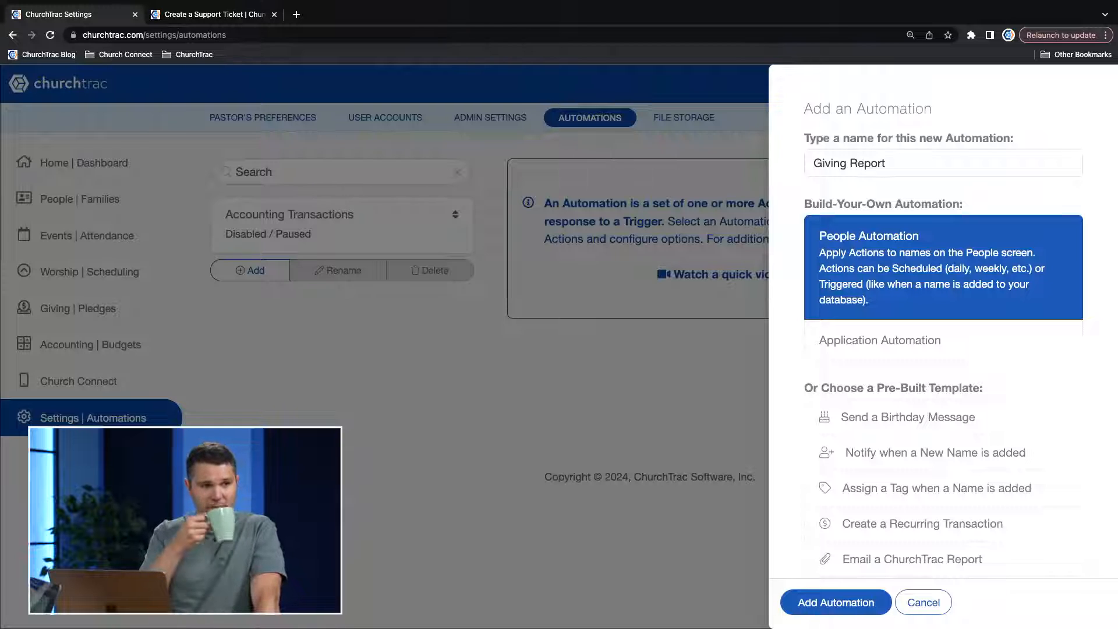
pyautogui.click(887, 342)
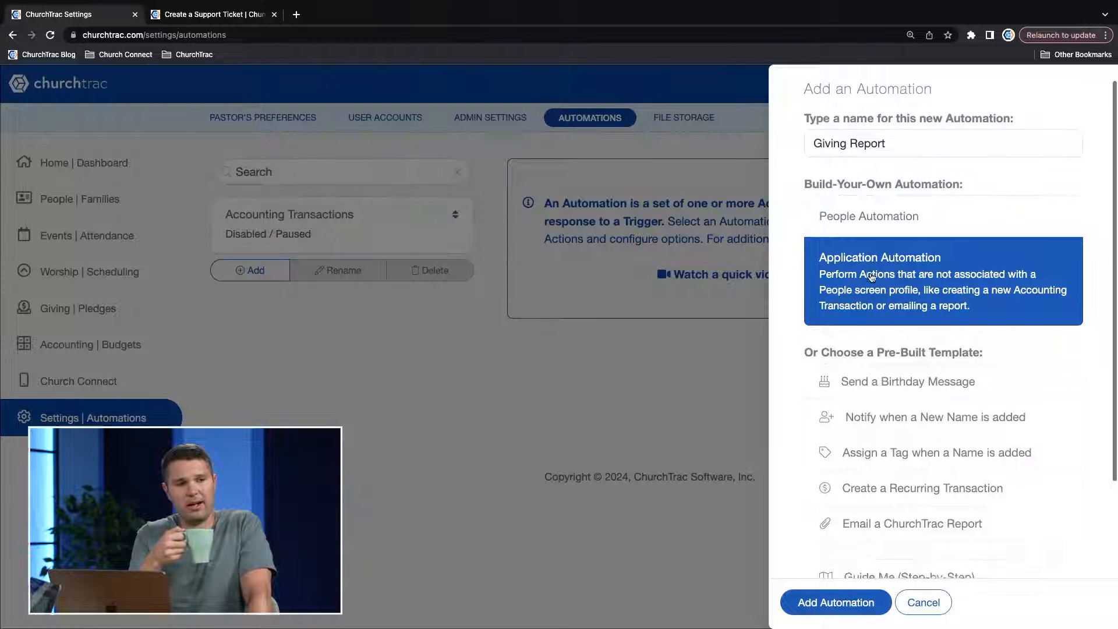
pyautogui.scroll(-2, 876, 379)
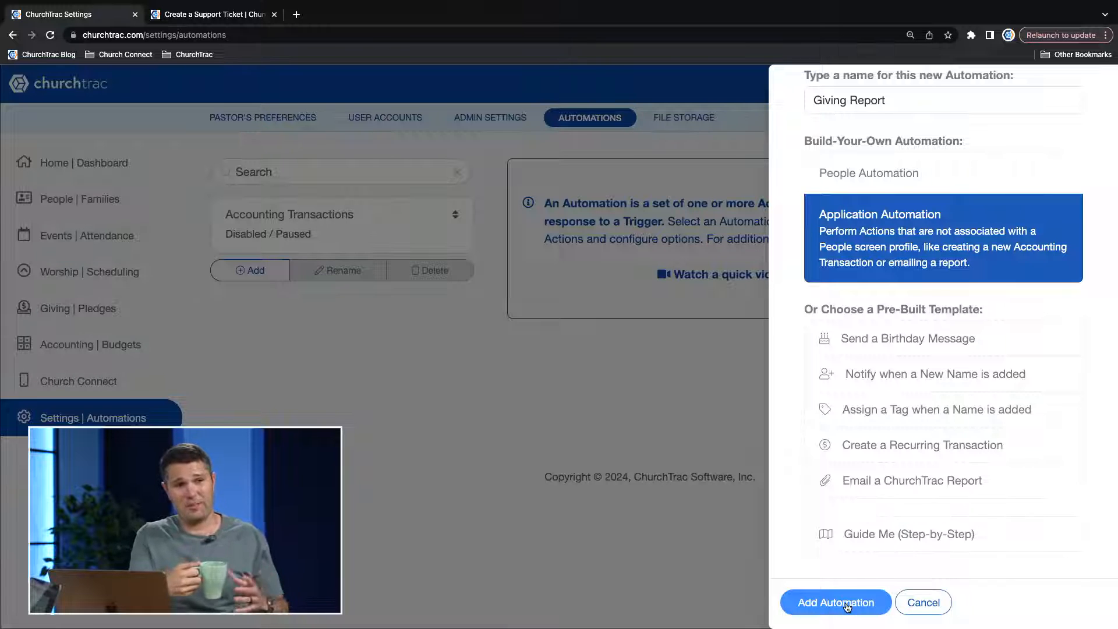
pyautogui.click(847, 604)
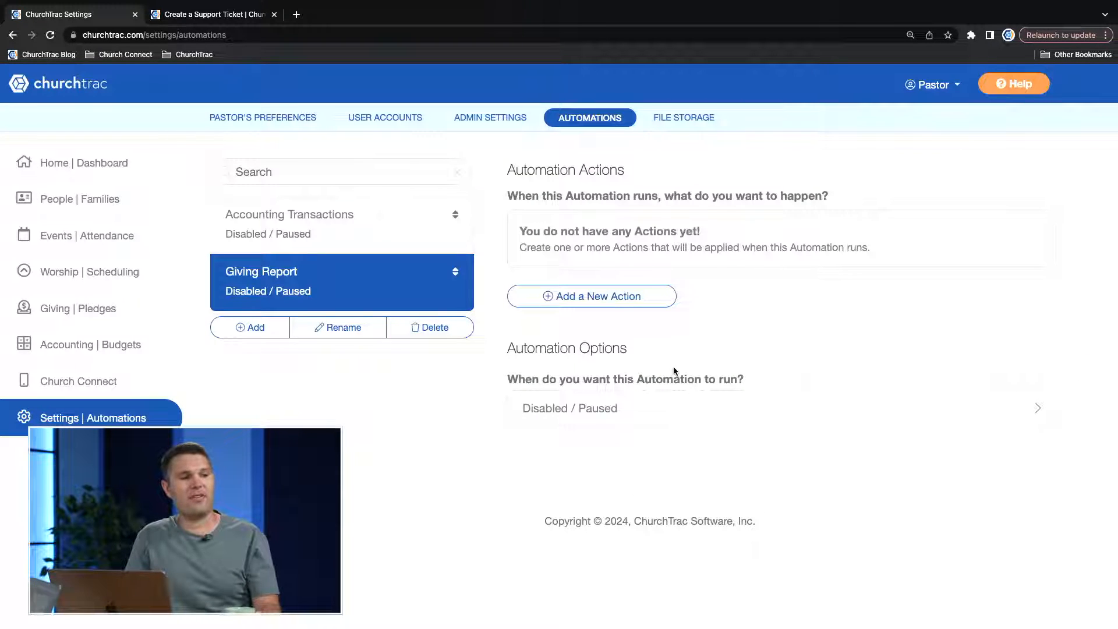
# Start a new action for the Giving Report automation that emails a Giving Screen Report, choosing the Giving History Report.
pyautogui.click(571, 299)
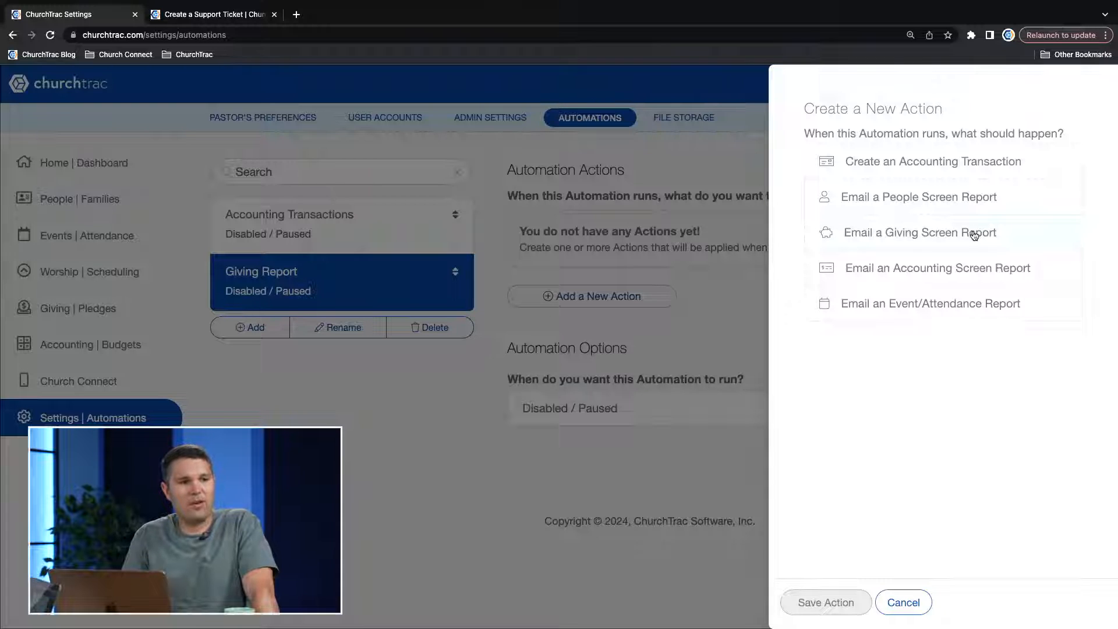
pyautogui.click(1013, 240)
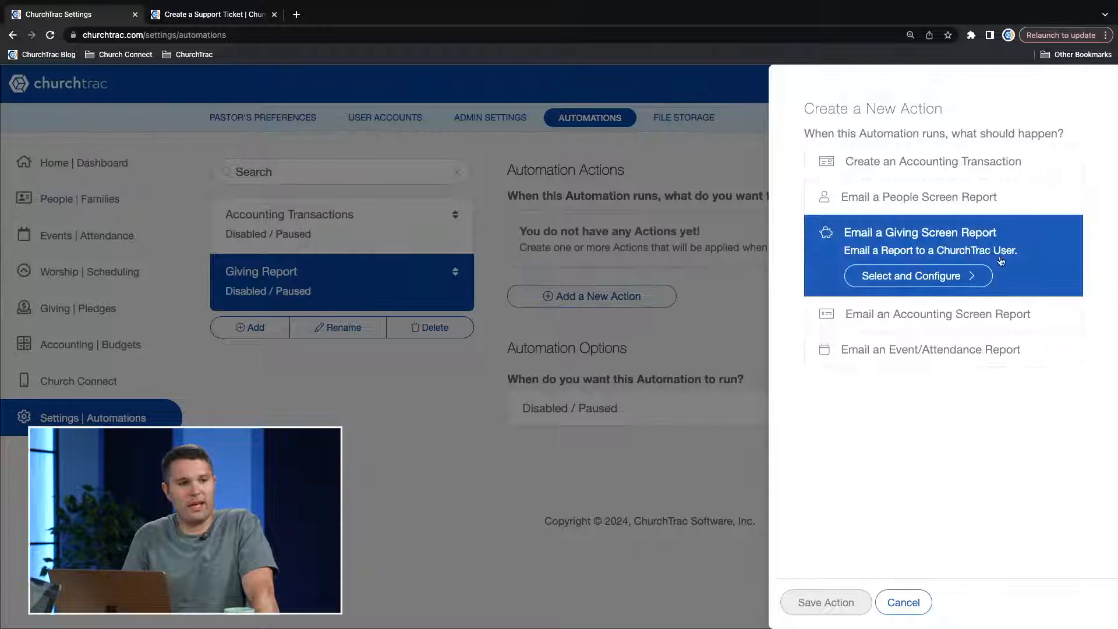
pyautogui.click(945, 282)
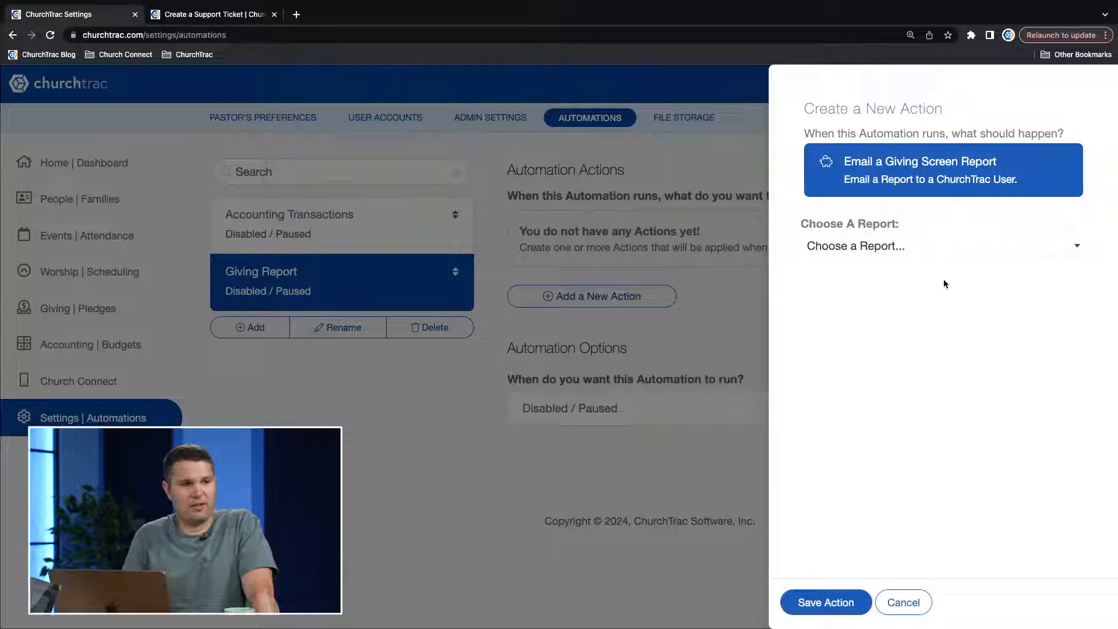
pyautogui.click(920, 253)
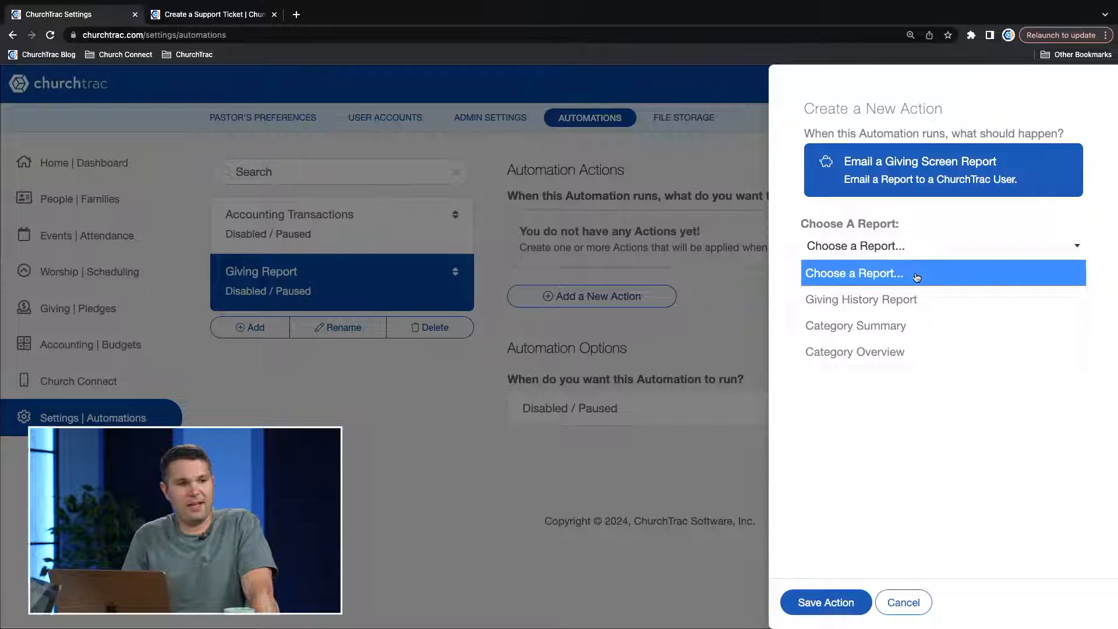
pyautogui.click(911, 300)
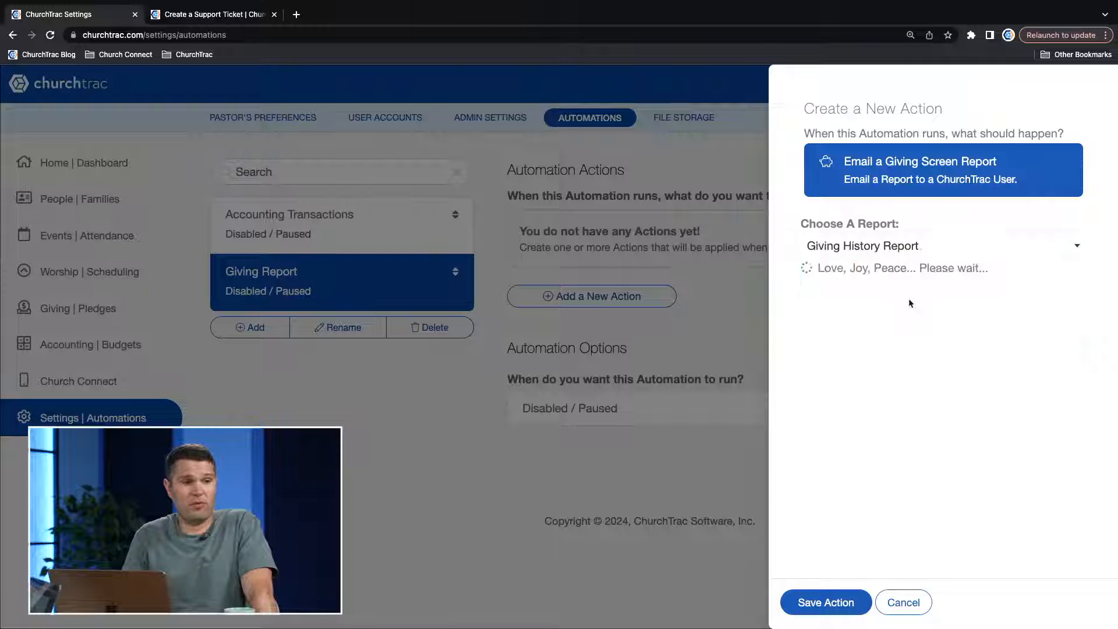
pyautogui.click(933, 253)
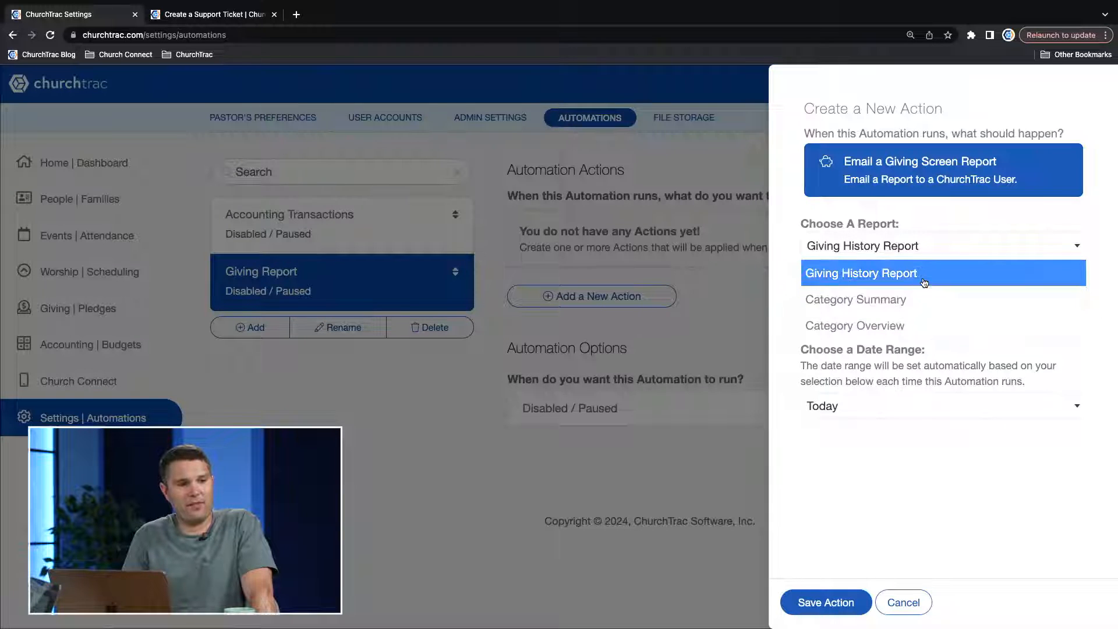
pyautogui.click(896, 282)
# Set the report's recipient to the Pastor user and its date range to Last Week, and save the action.
pyautogui.click(830, 312)
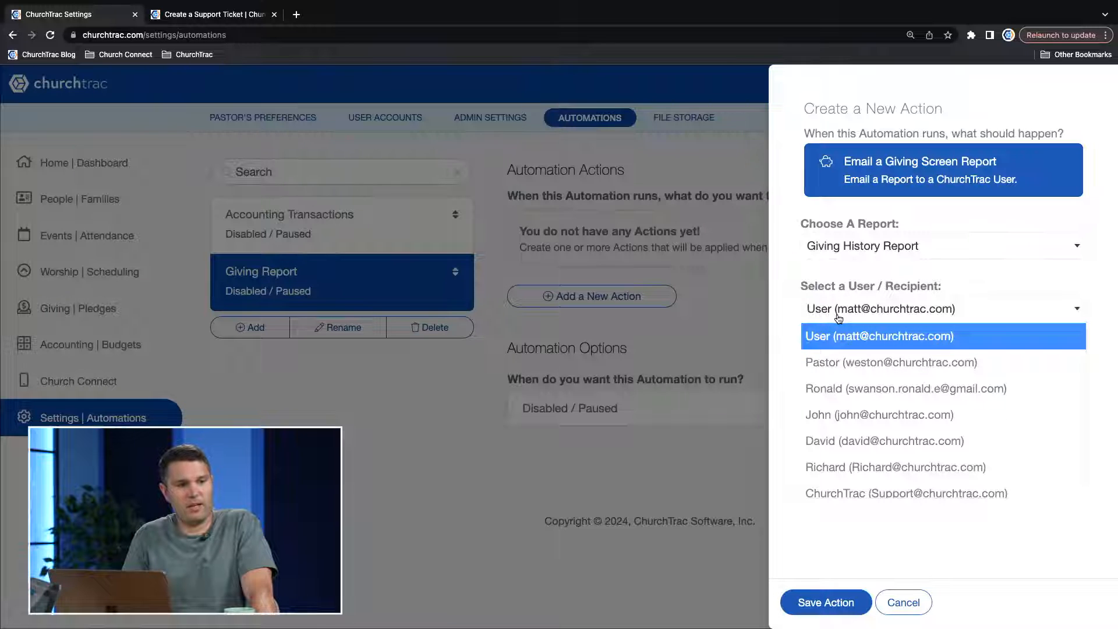
pyautogui.click(857, 353)
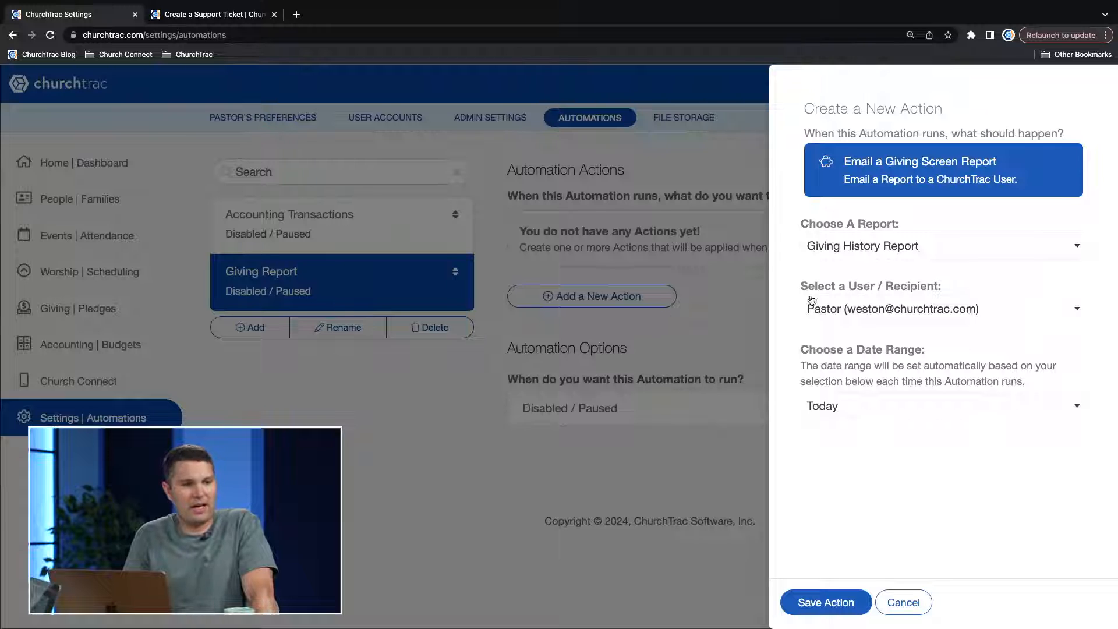
pyautogui.click(876, 406)
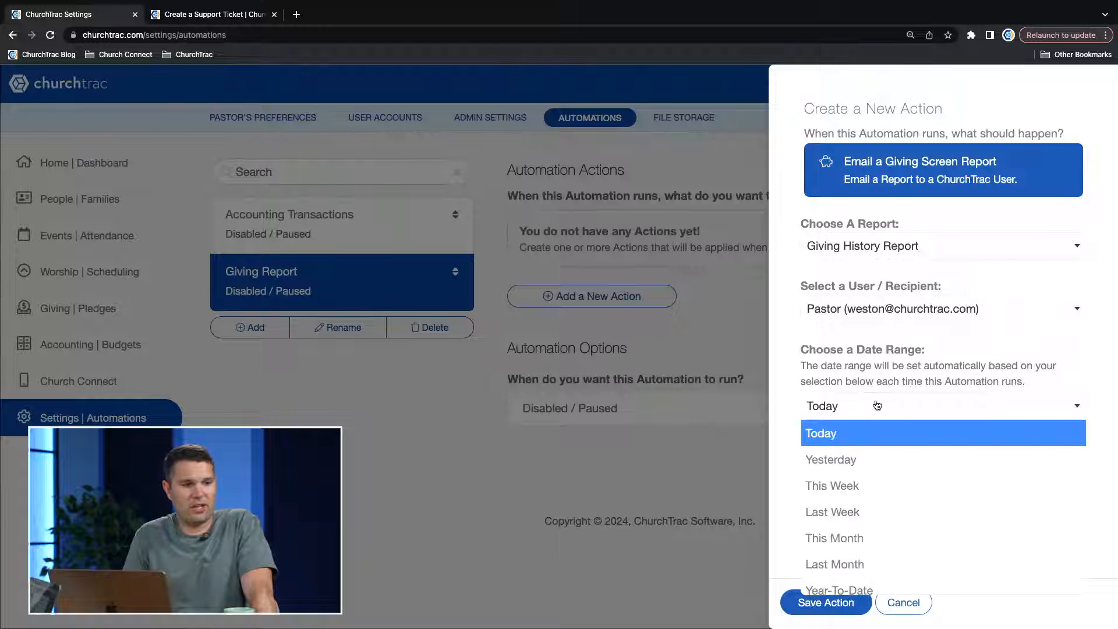
pyautogui.click(867, 508)
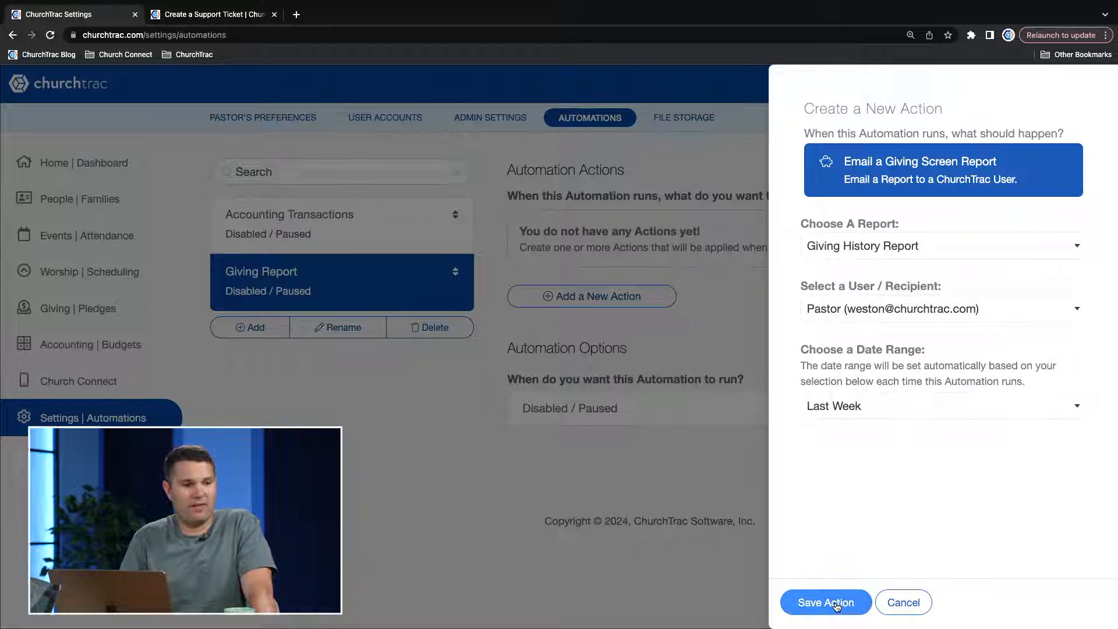
pyautogui.click(836, 605)
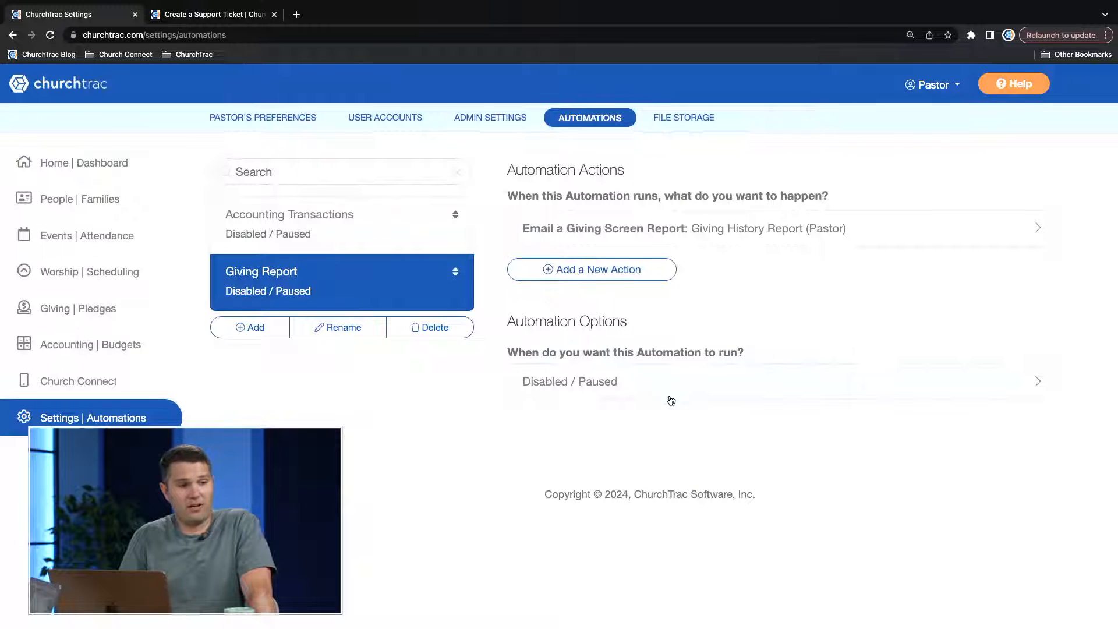
# Schedule the Giving Report automation to run on a day of the week, every Monday at 9 AM, and save the schedule.
pyautogui.click(637, 384)
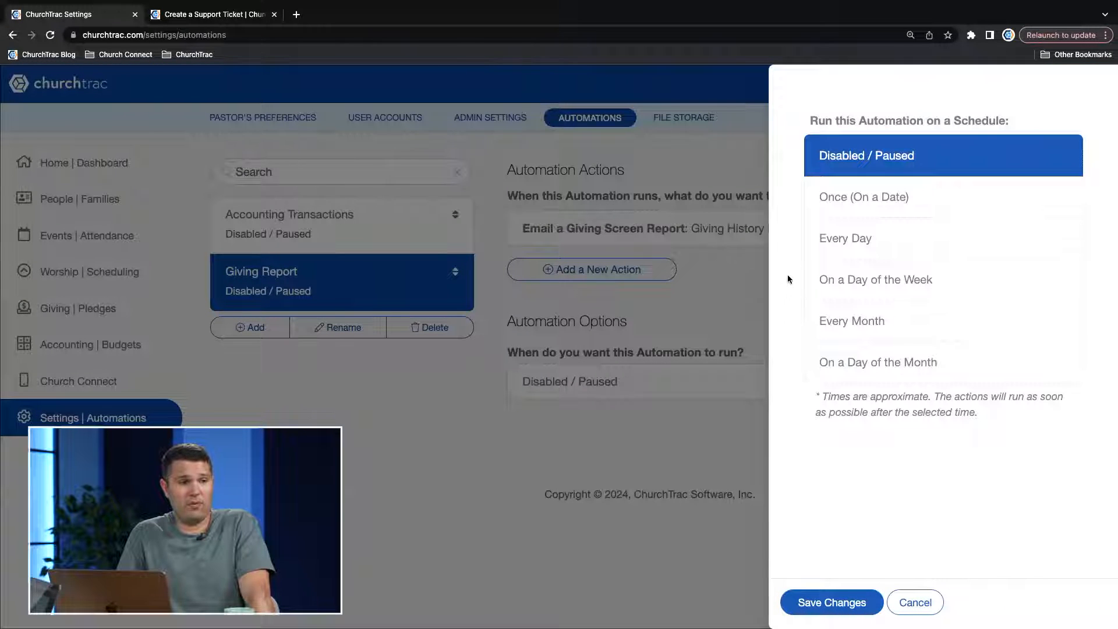
pyautogui.click(881, 299)
pyautogui.click(903, 369)
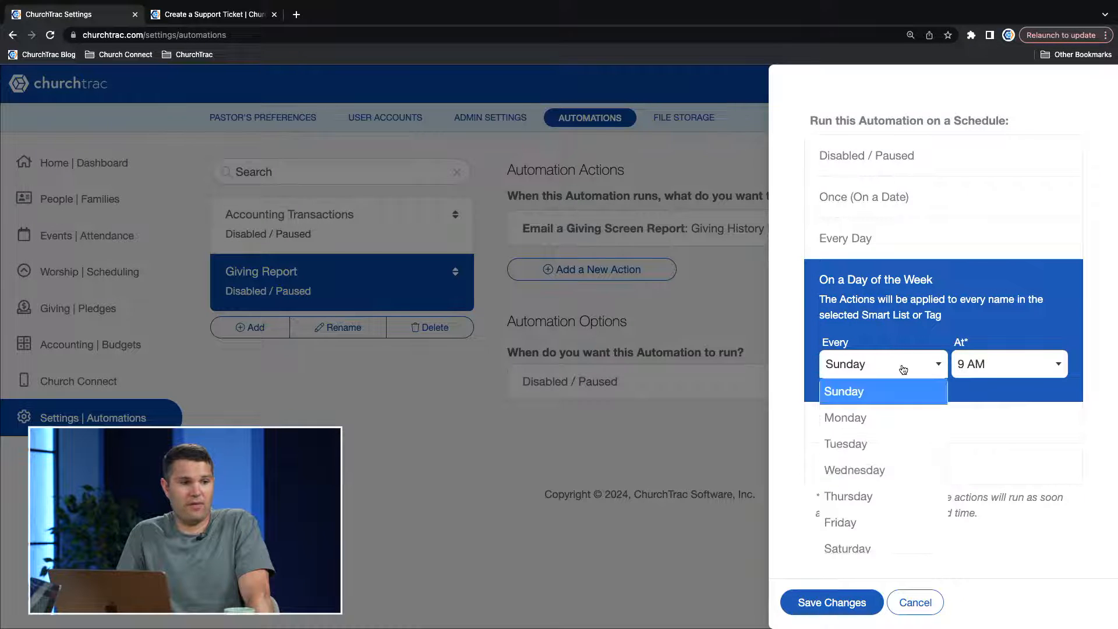
pyautogui.click(878, 417)
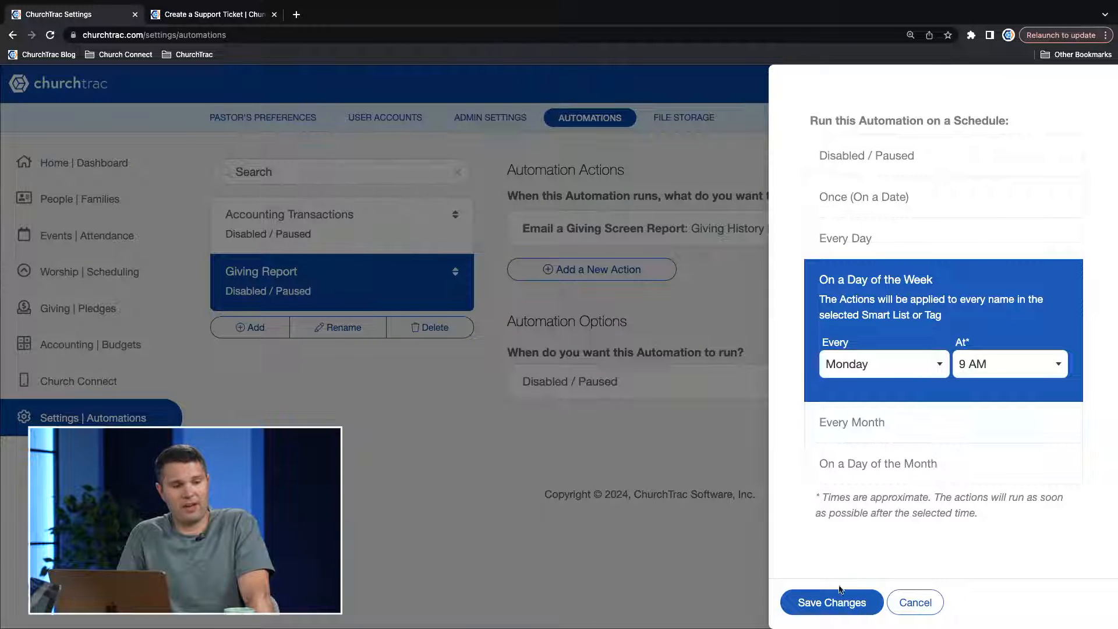
pyautogui.click(814, 602)
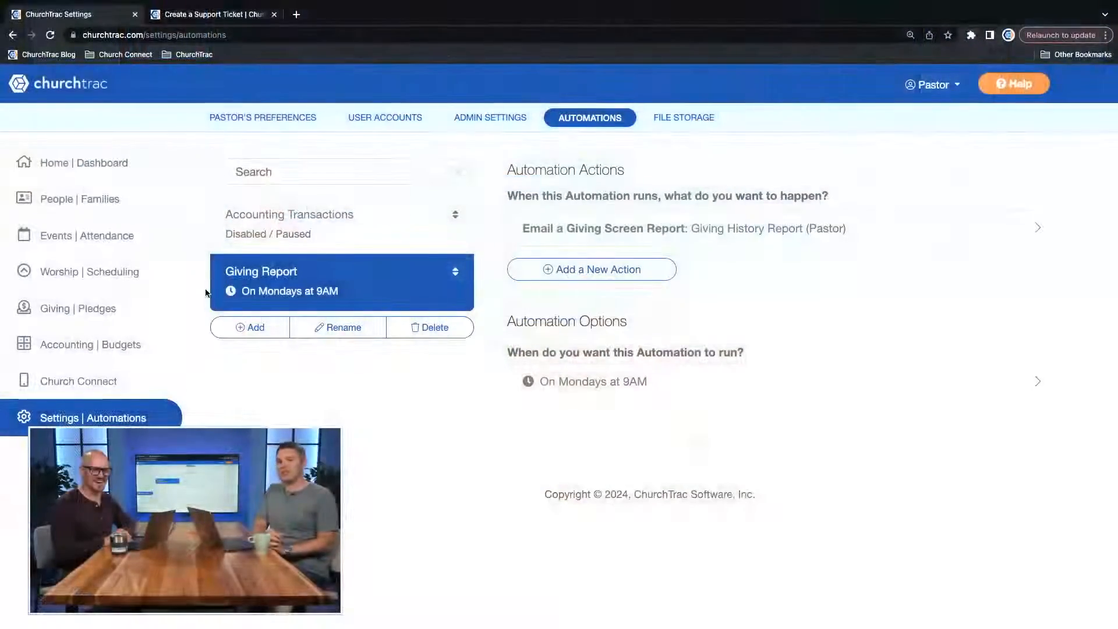
# Create a new People Automation named "First Time Donor".
pyautogui.click(250, 327)
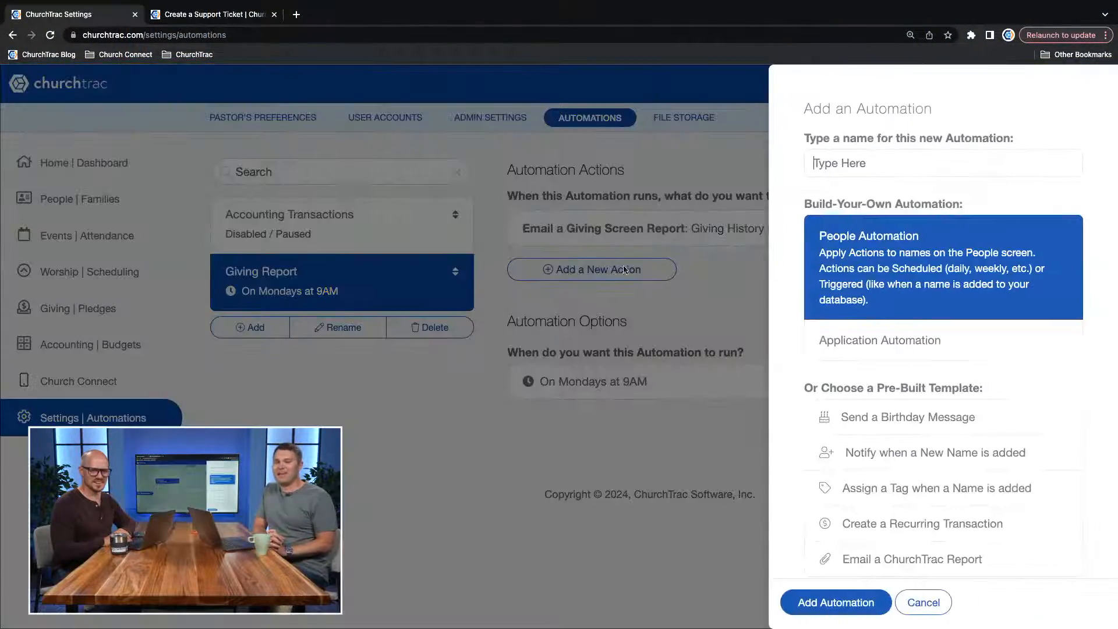
pyautogui.click(874, 168)
pyautogui.write('First Time Do')
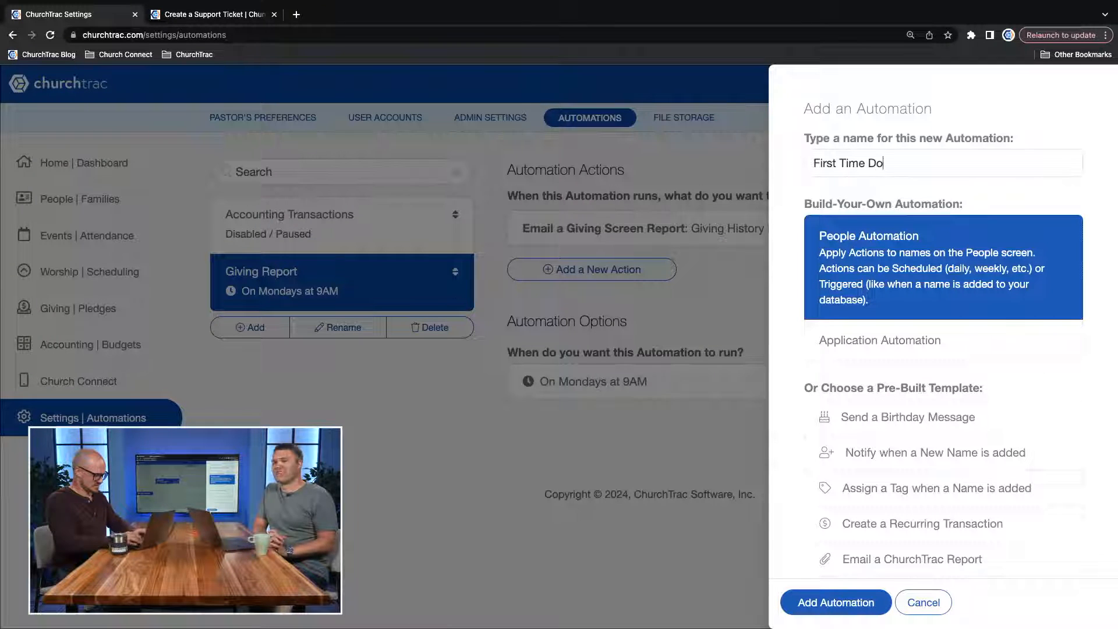
pyautogui.write('nor')
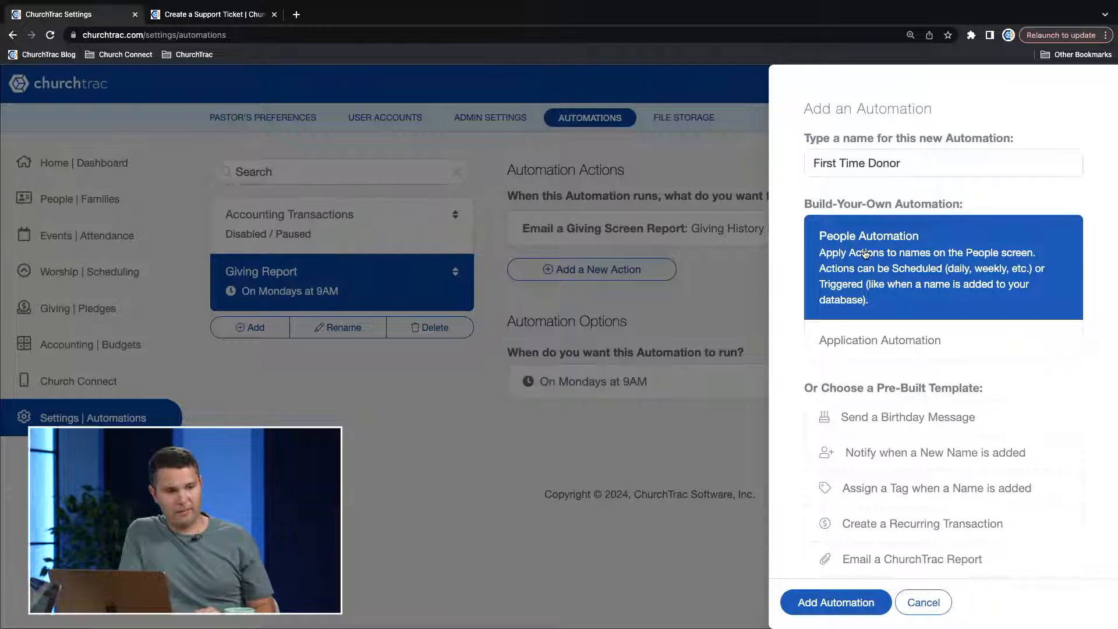
pyautogui.click(814, 612)
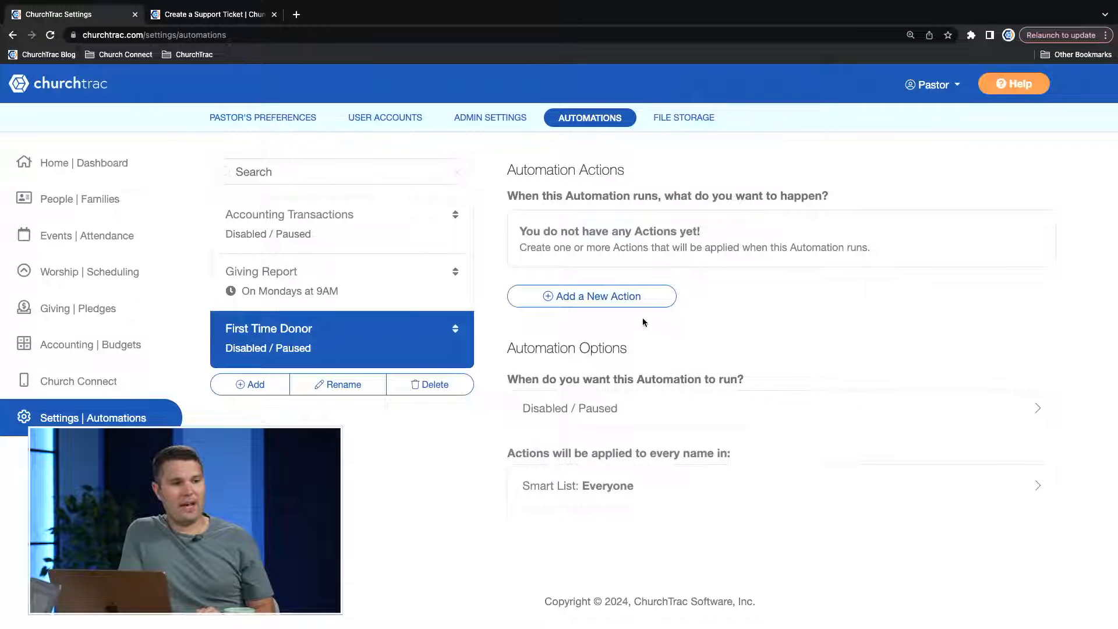
# Start a Send an Email action for the First Time Donor automation with the subject "Thanks for your support!".
pyautogui.click(623, 300)
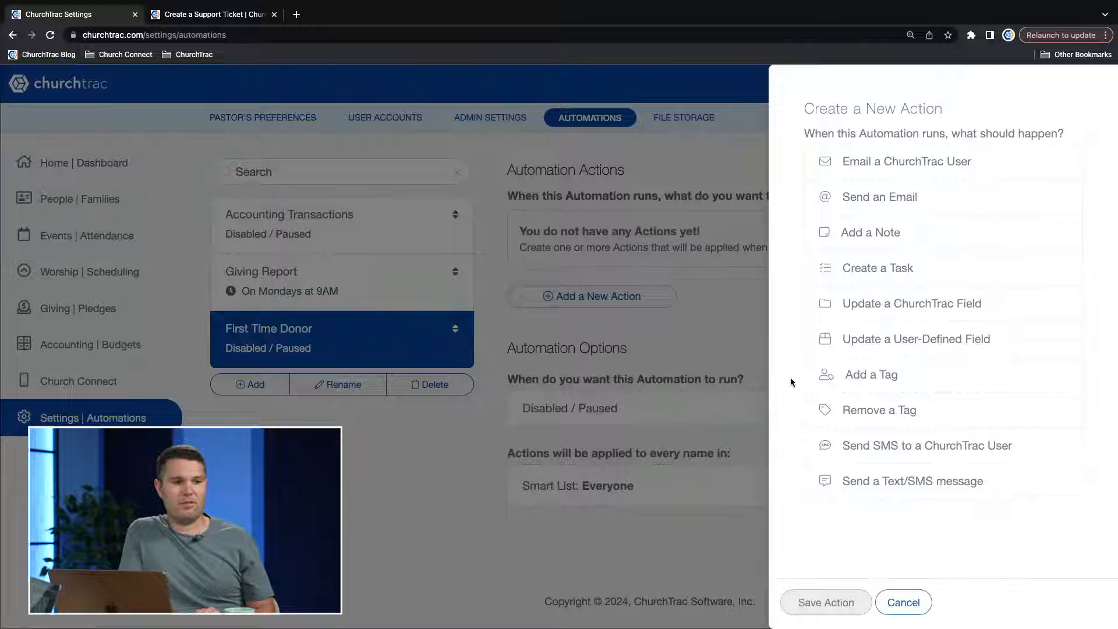
pyautogui.click(907, 200)
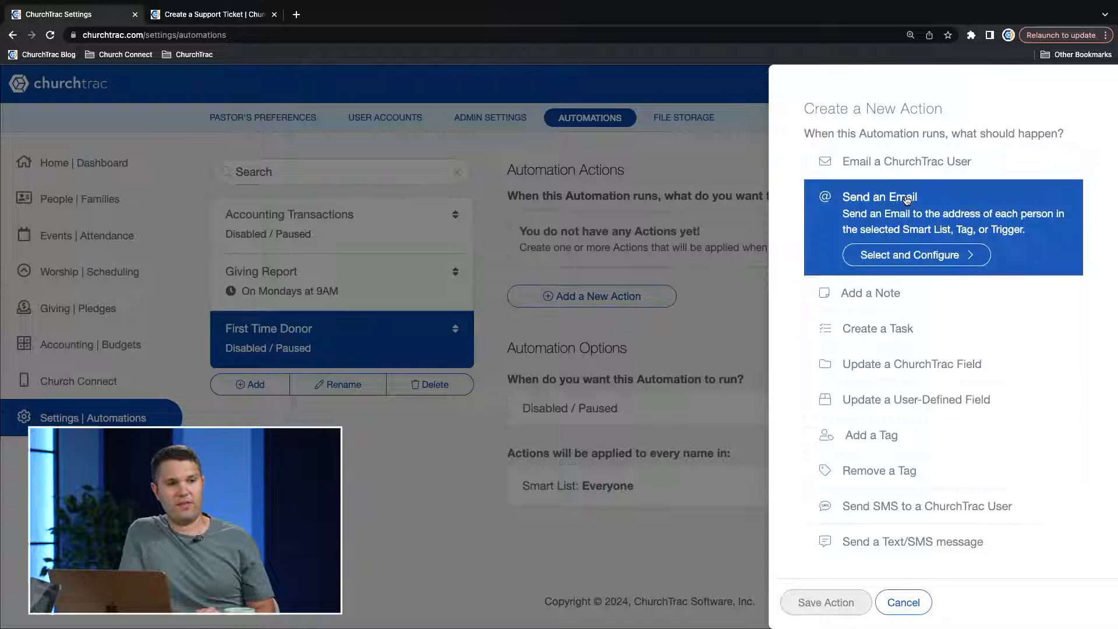
pyautogui.click(906, 253)
pyautogui.click(891, 255)
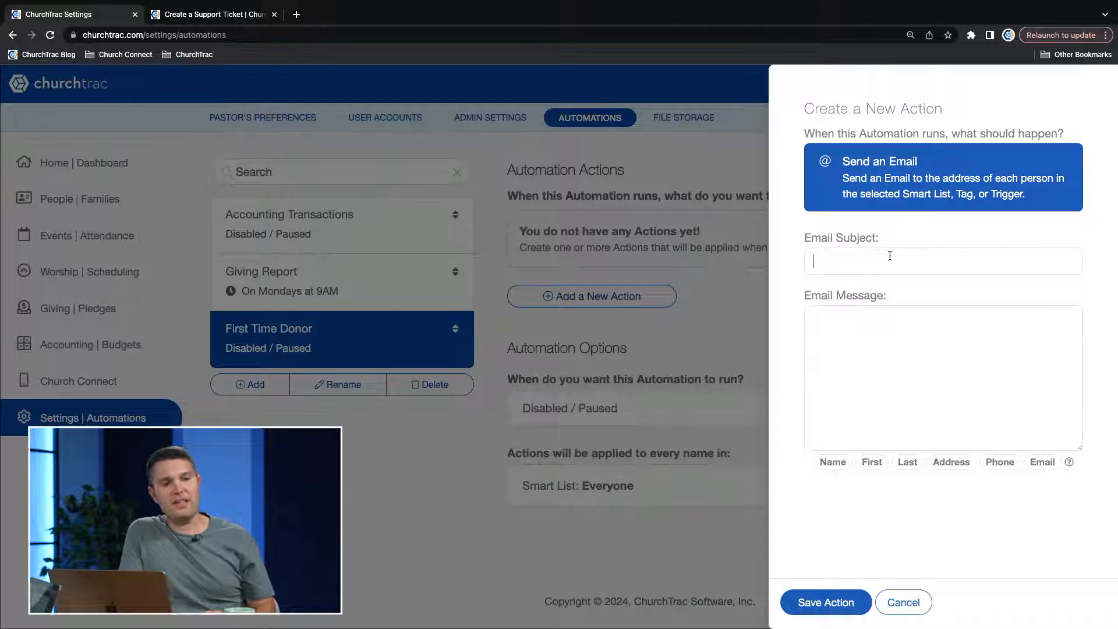
pyautogui.write('s for')
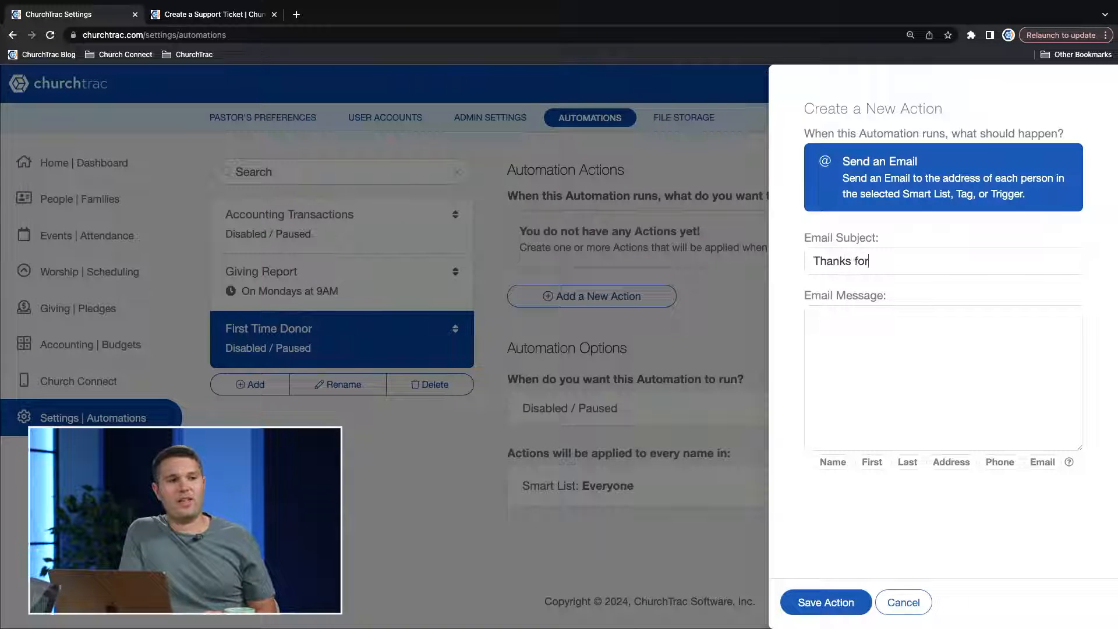
pyautogui.write(' your Su')
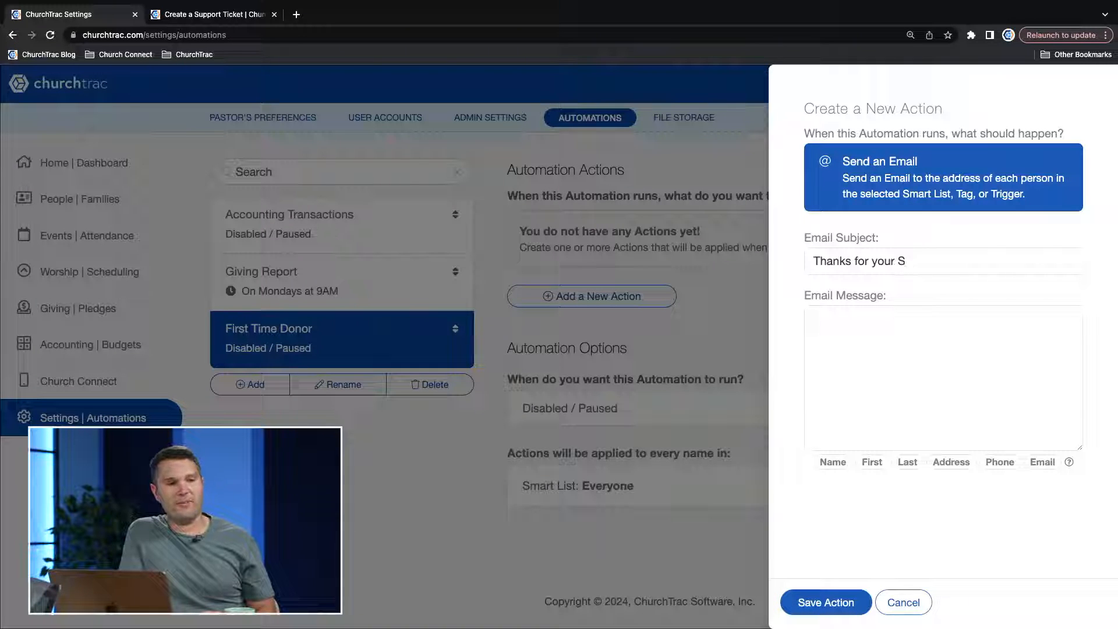
pyautogui.press('BackSpace')
pyautogui.write('support!')
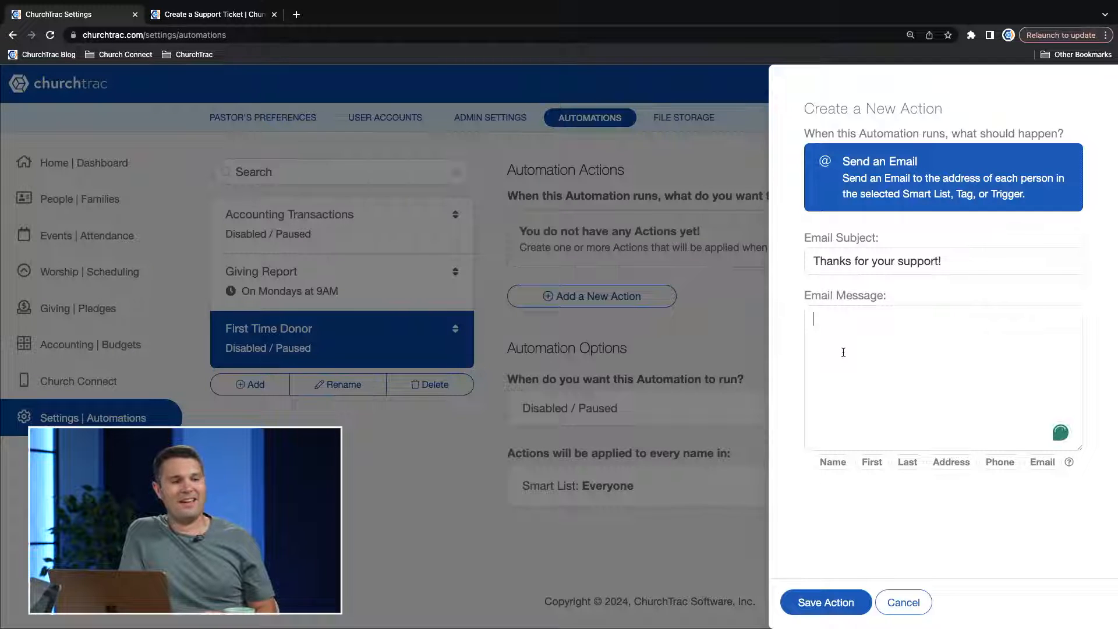
pyautogui.write('Hi')
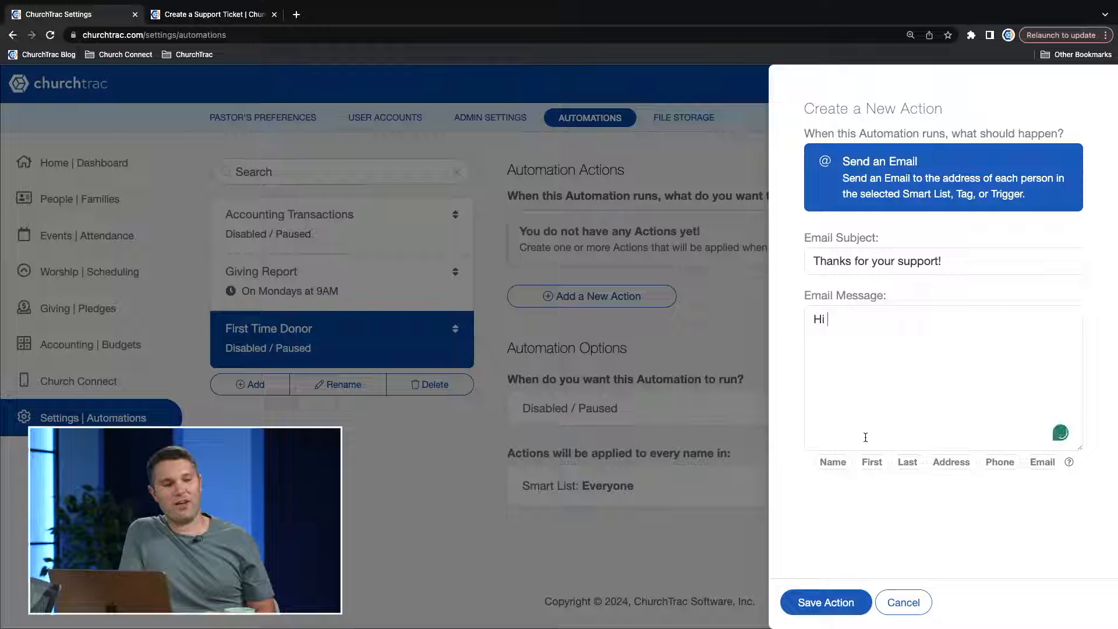
# Write the email message "Hi {FirstName}, Thanks for support the mission of Potential Church!" with the first-name merge field, and save the action.
pyautogui.click(872, 464)
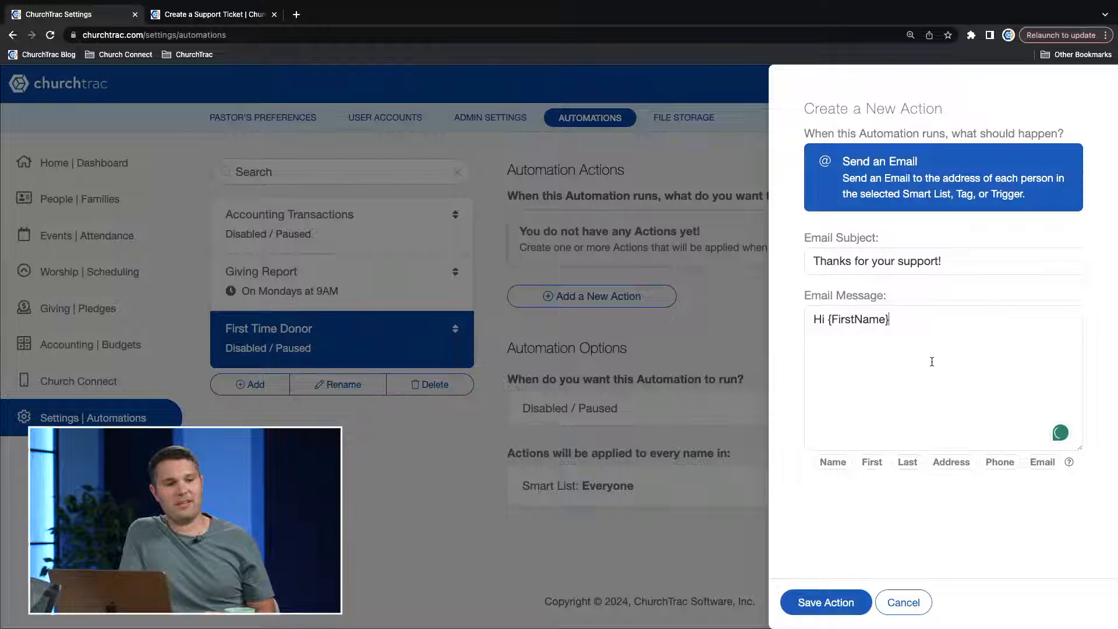
pyautogui.write(',')
pyautogui.press('Return')
pyautogui.press('Return')
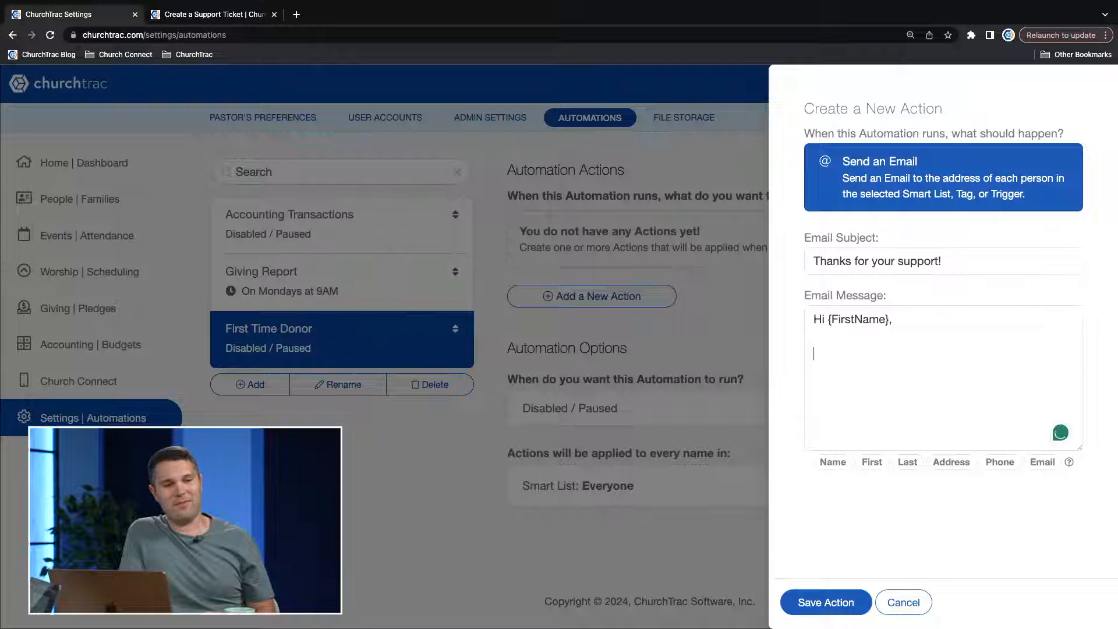
pyautogui.write('Thabnks for su')
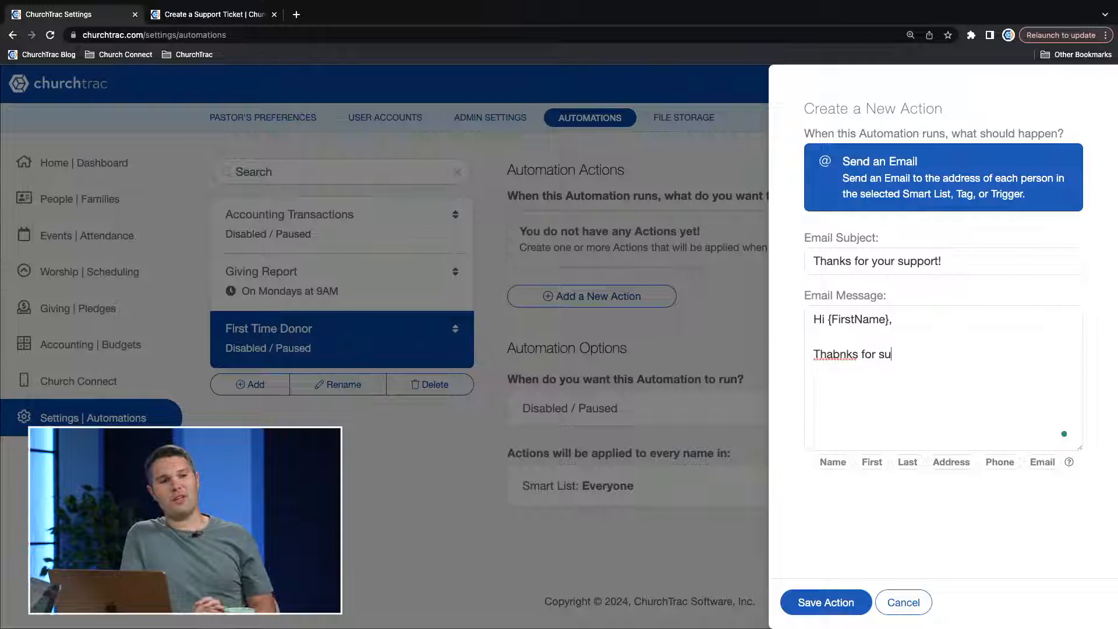
pyautogui.write('p')
pyautogui.press('BackSpace')
pyautogui.press('BackSpace')
pyautogui.press('BackSpace')
pyautogui.press('BackSpace')
pyautogui.press('BackSpace')
pyautogui.press('BackSpace')
pyautogui.press('BackSpace')
pyautogui.press('BackSpace')
pyautogui.press('BackSpace')
pyautogui.press('BackSpace')
pyautogui.press('BackSpace')
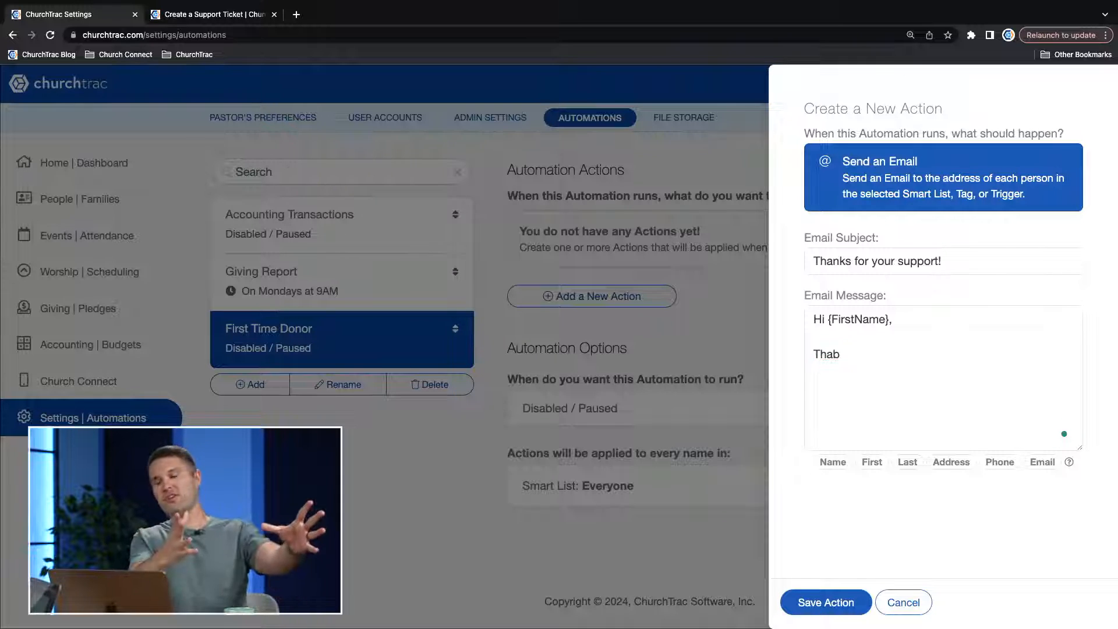
pyautogui.press('BackSpace')
pyautogui.write('nks for suppo')
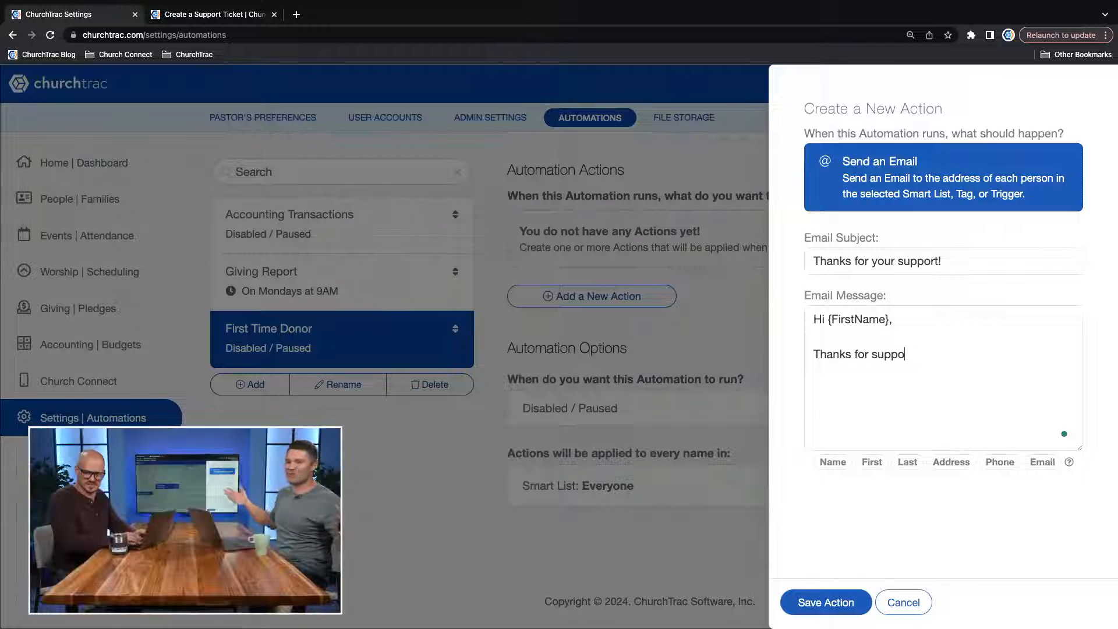
pyautogui.write('rt the mission of ')
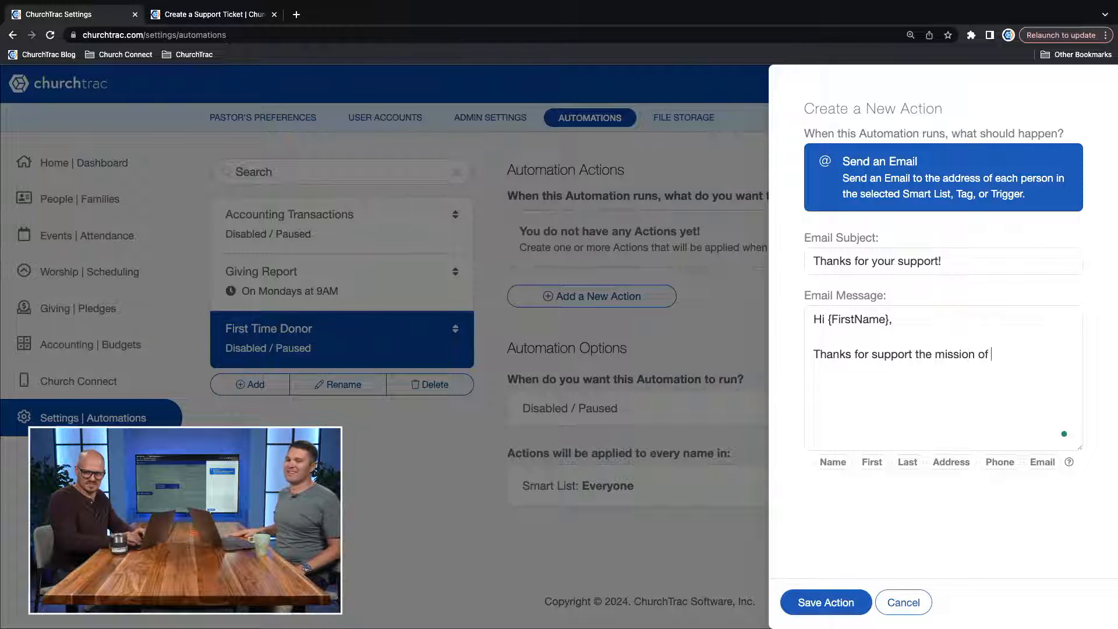
pyautogui.write('Potential Ch')
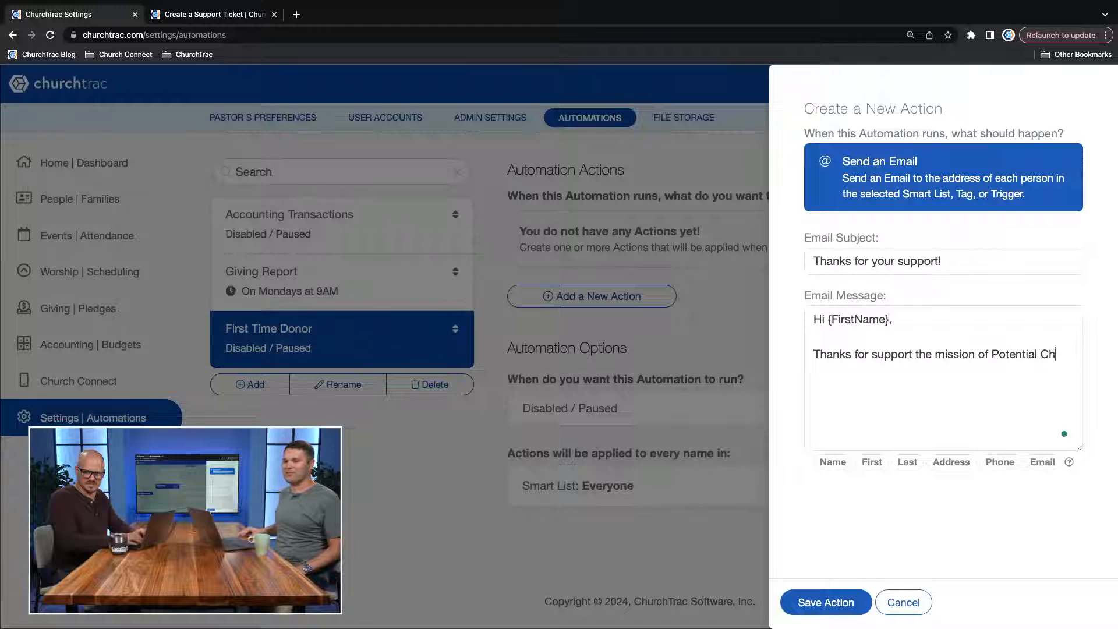
pyautogui.write('urch!')
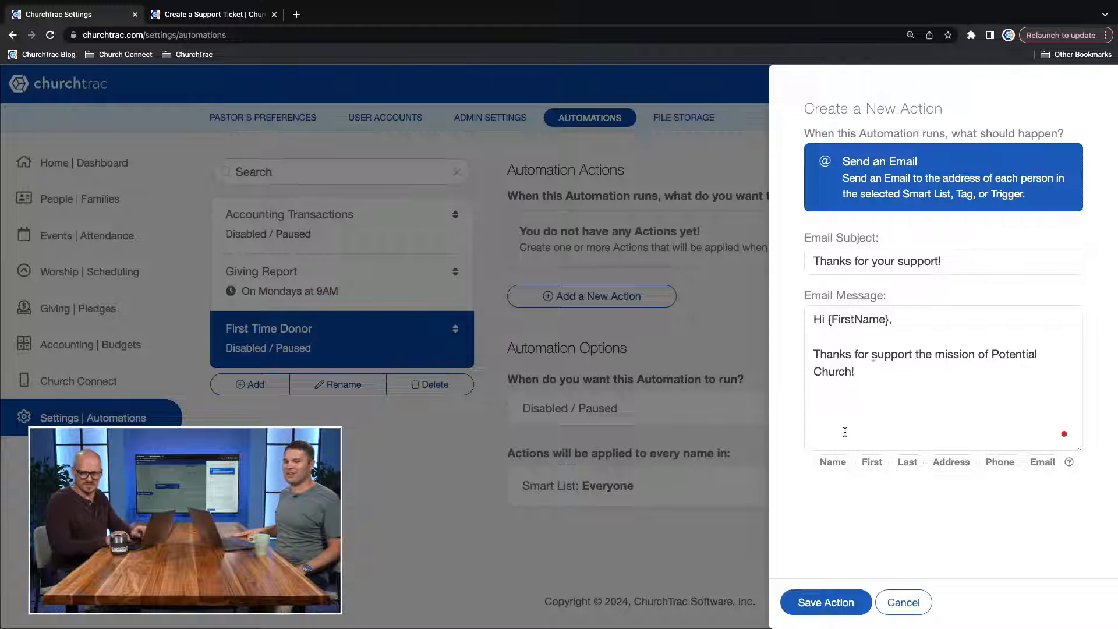
pyautogui.click(836, 600)
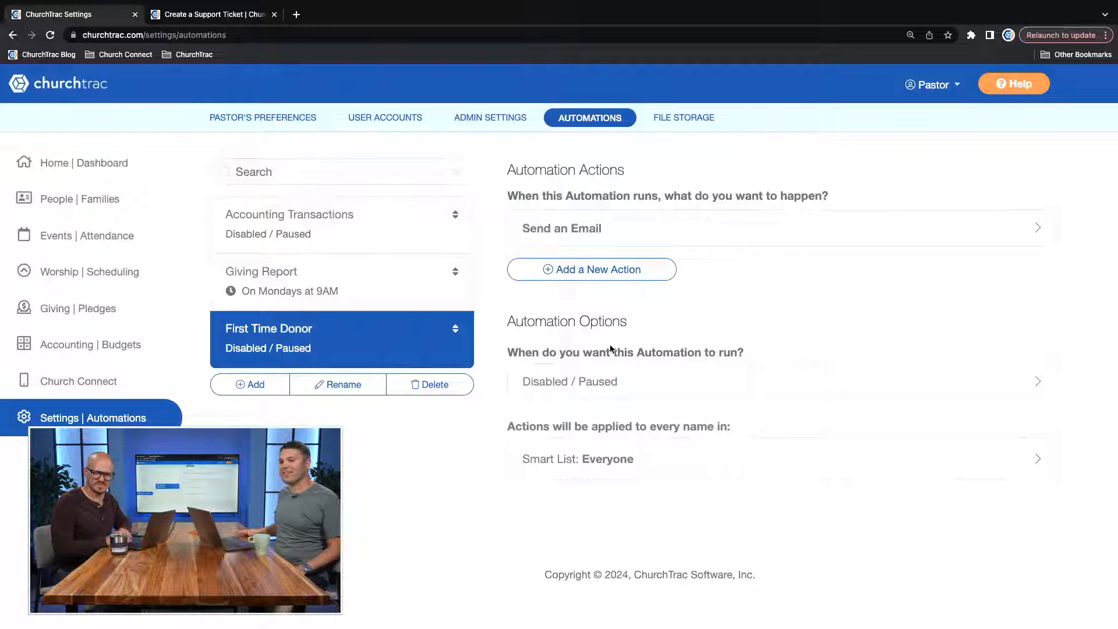
# Set the First Time Donor automation to be triggered When a Person Gives the First Time, and save the change.
pyautogui.click(590, 375)
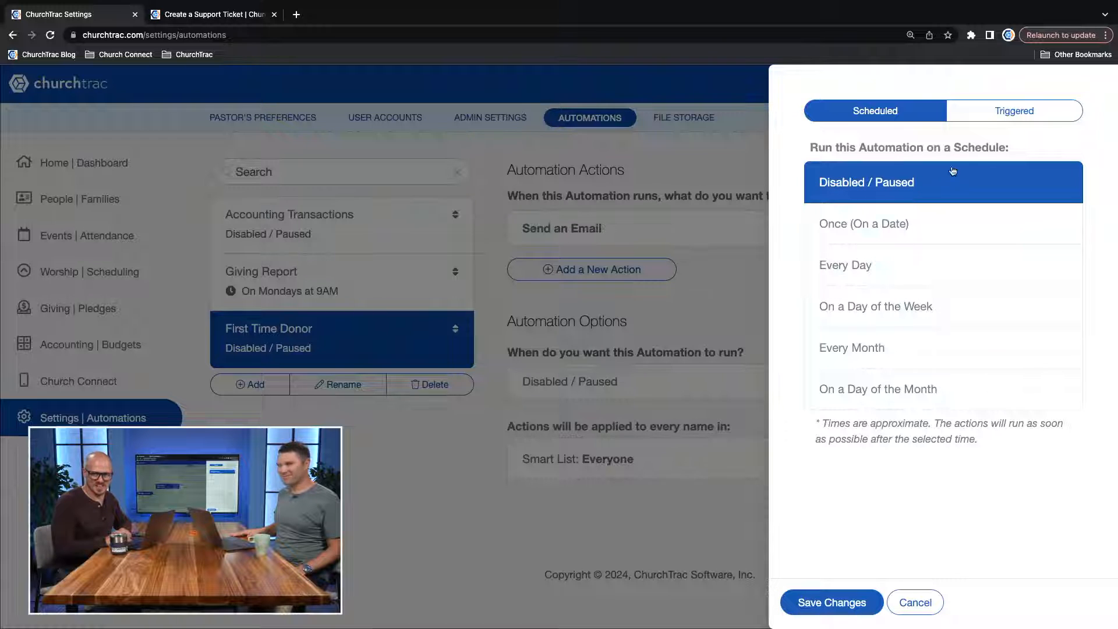
pyautogui.click(1031, 115)
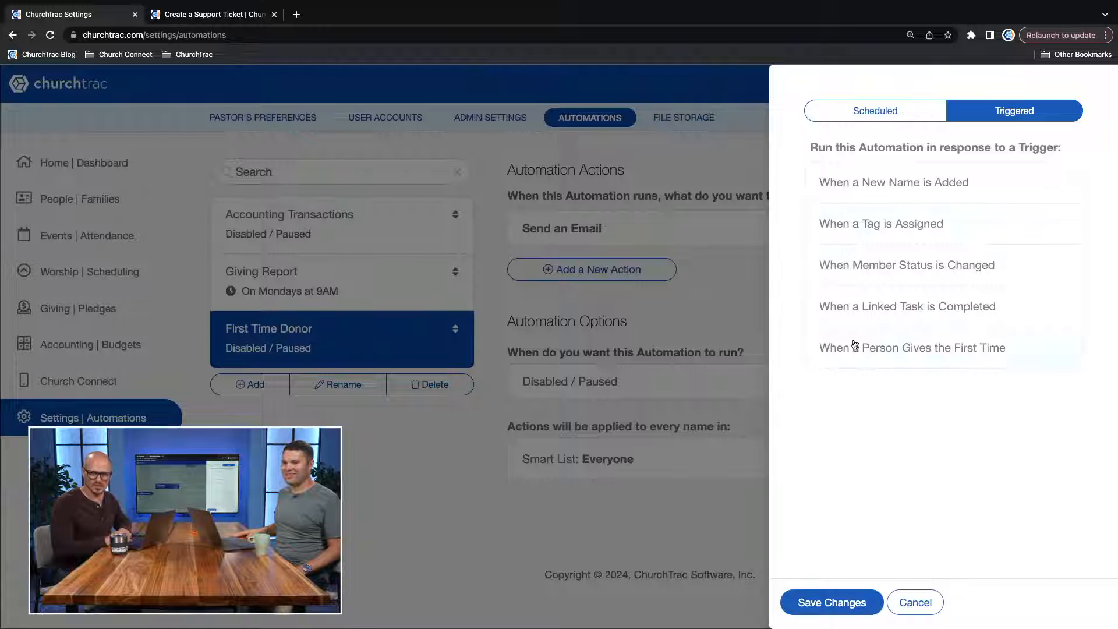
pyautogui.click(854, 346)
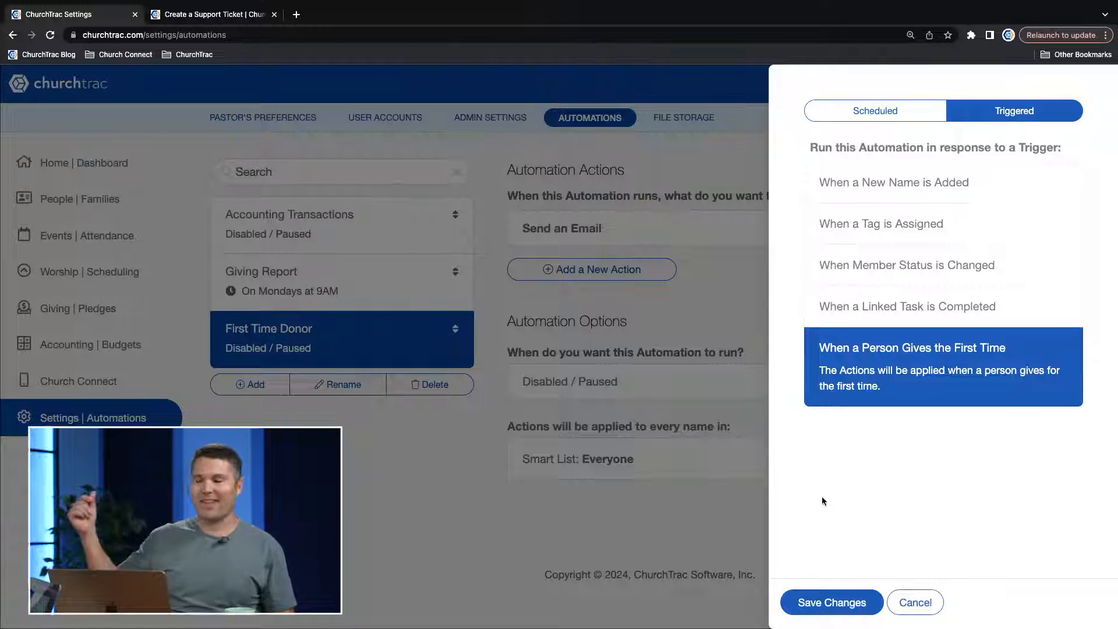
pyautogui.click(841, 603)
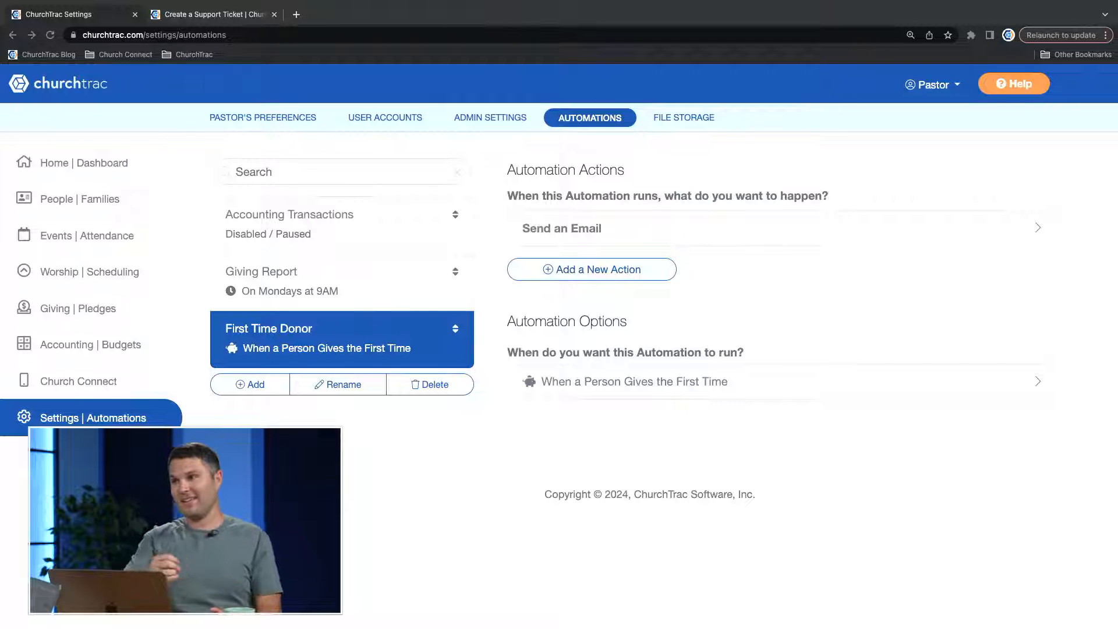
# Review the other action types available for the First Time Donor automation without adding one.
pyautogui.click(583, 269)
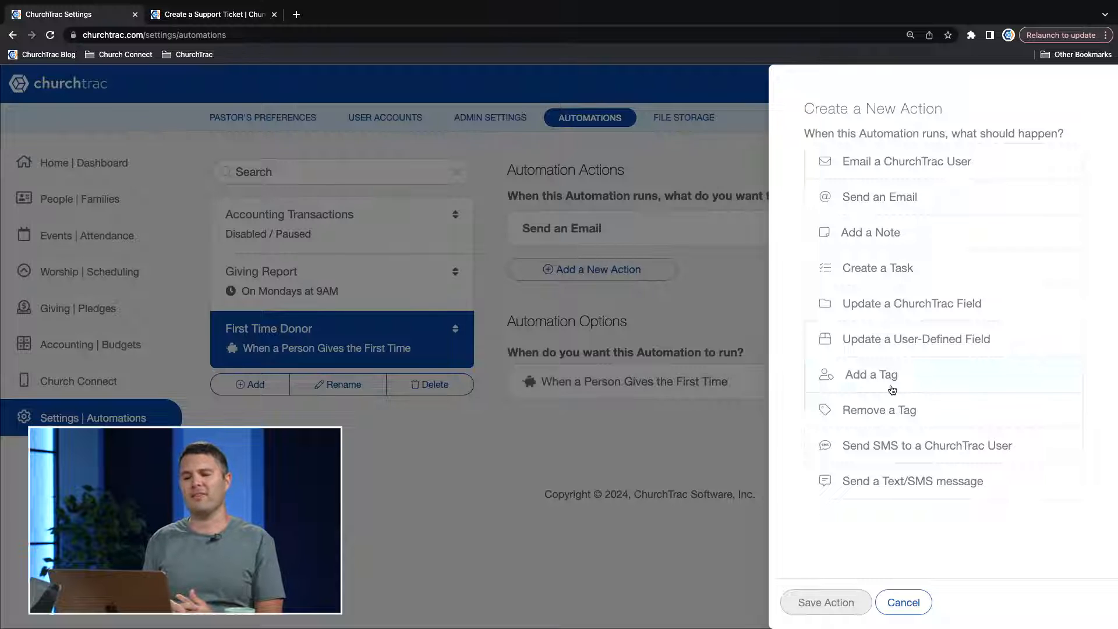
pyautogui.click(901, 603)
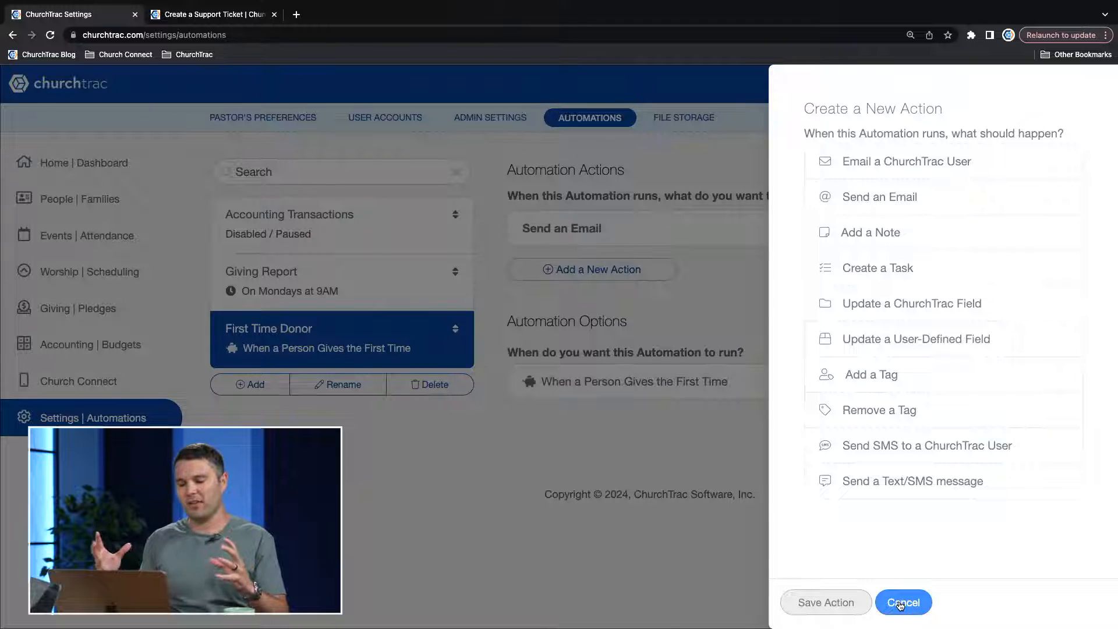